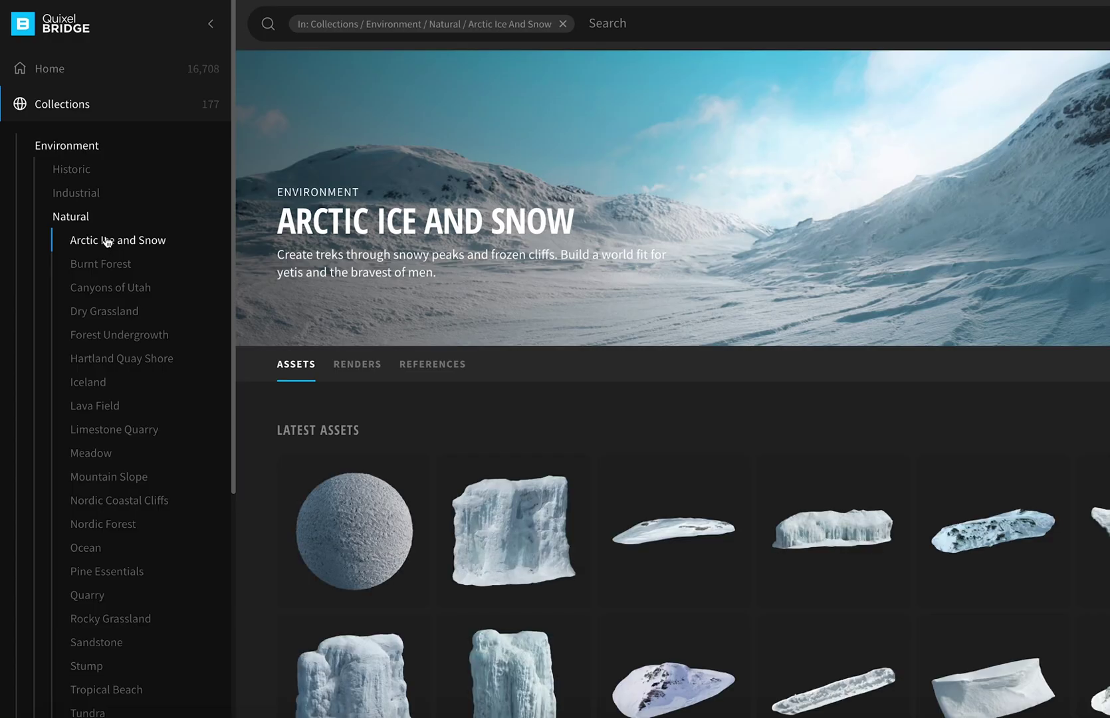
Look at the Burnt Forest collection and the collections overview, then return to Bridge home.
left_click(110, 267)
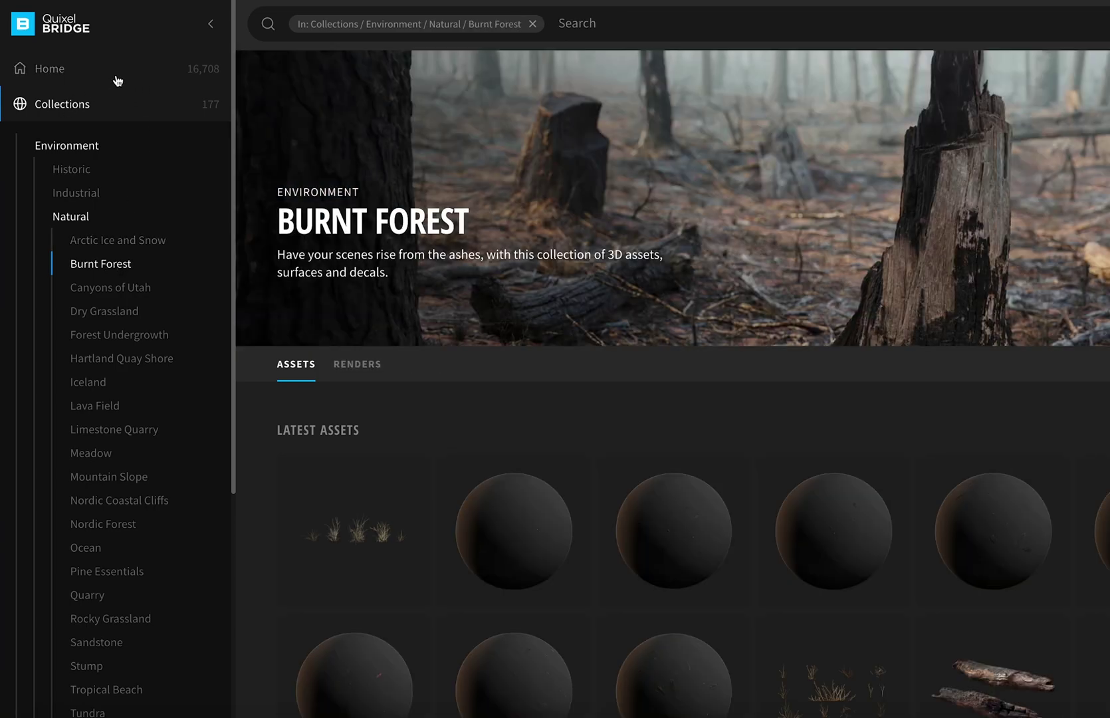
left_click(72, 109)
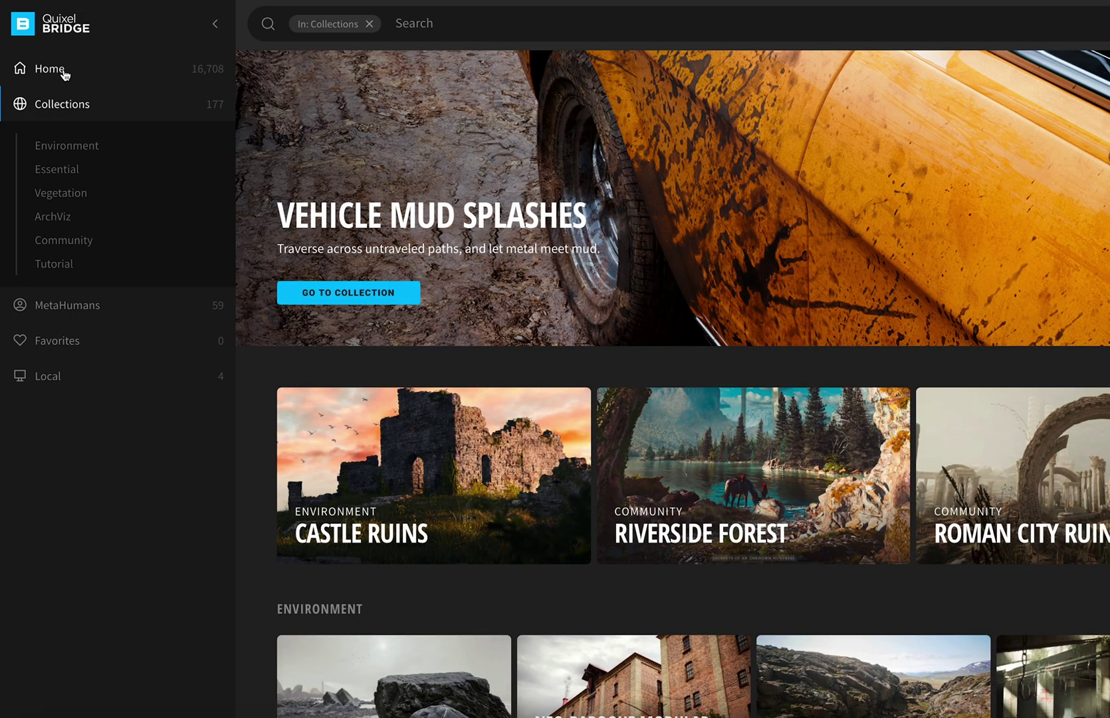
left_click(53, 69)
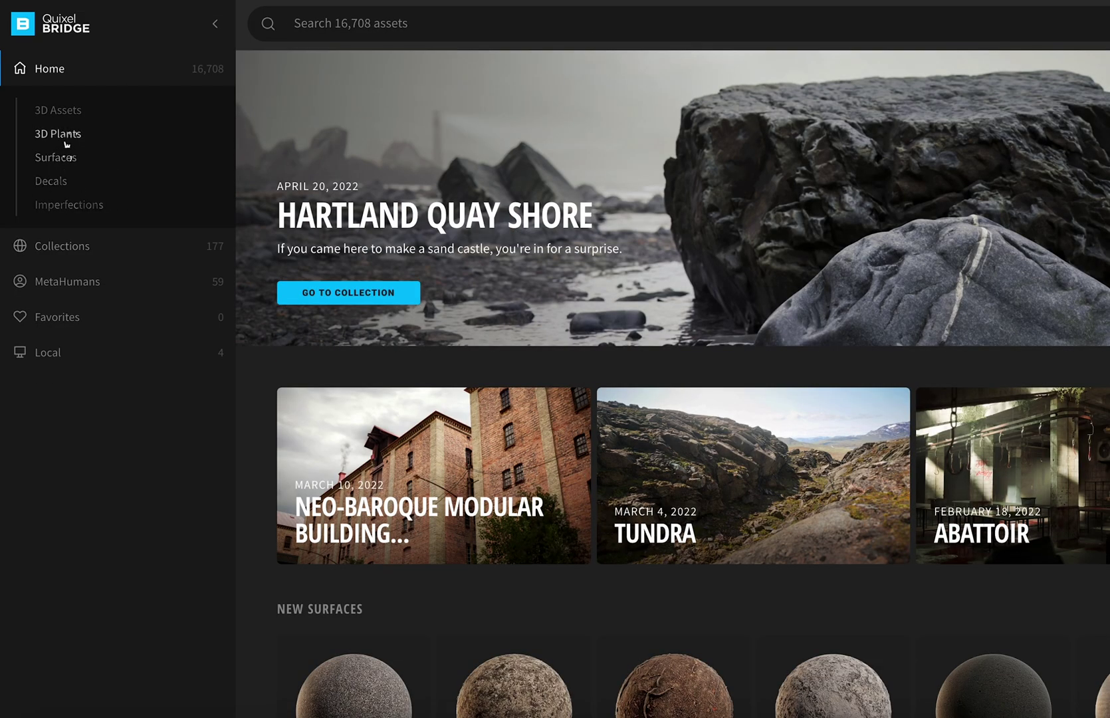
Browse 3D Assets › Food to Baked Goods, view Tea Cake details, and compare Meat.
left_click(67, 135)
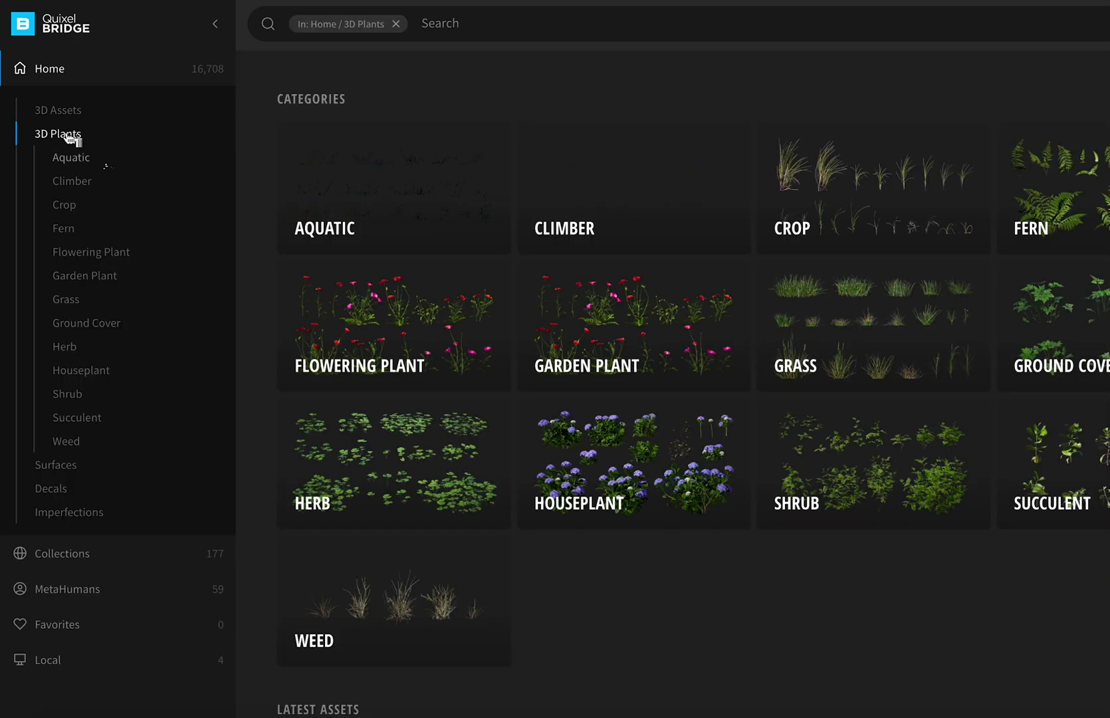
left_click(72, 111)
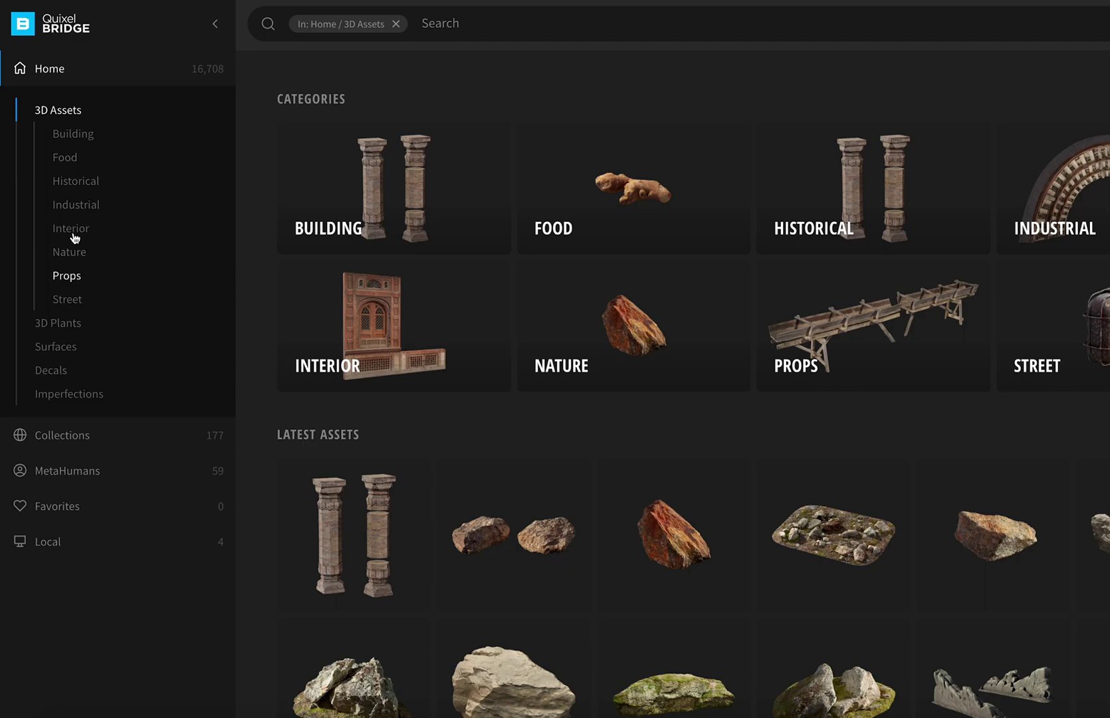
left_click(67, 158)
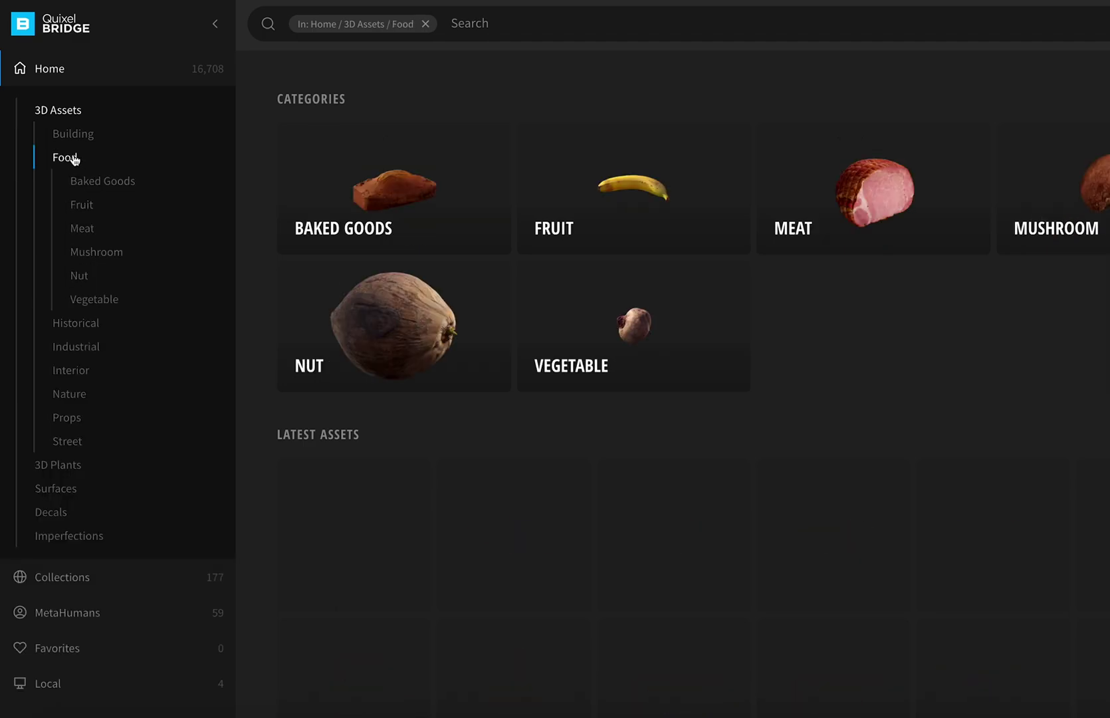
left_click(370, 220)
left_click(369, 219)
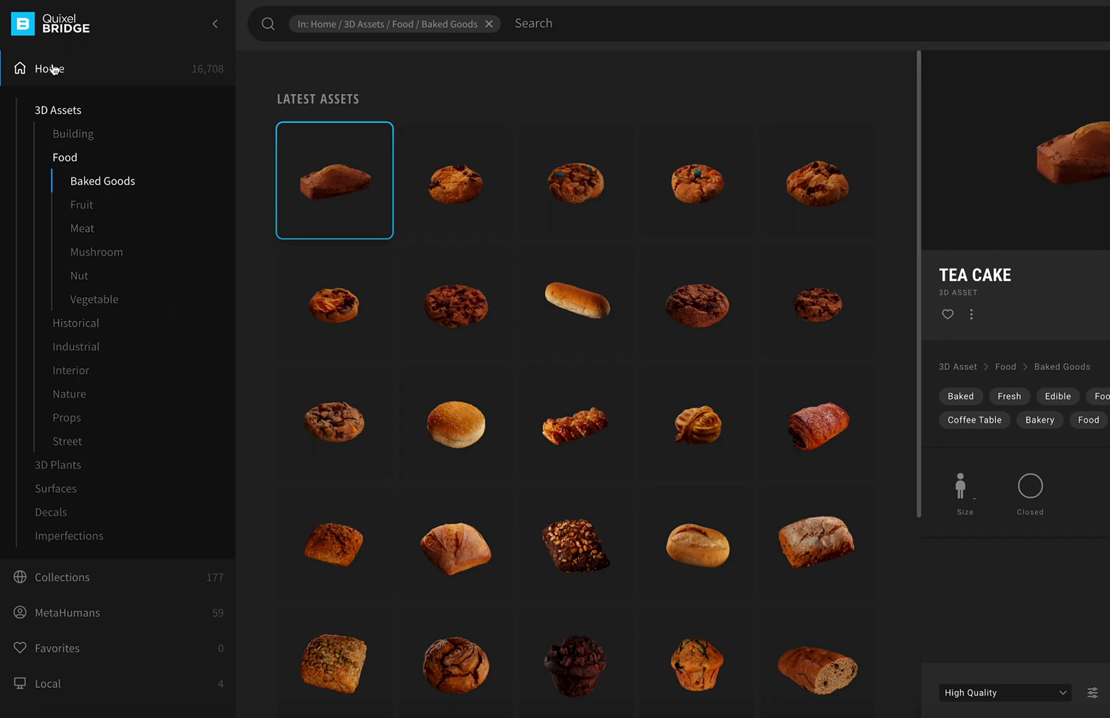
left_click(83, 233)
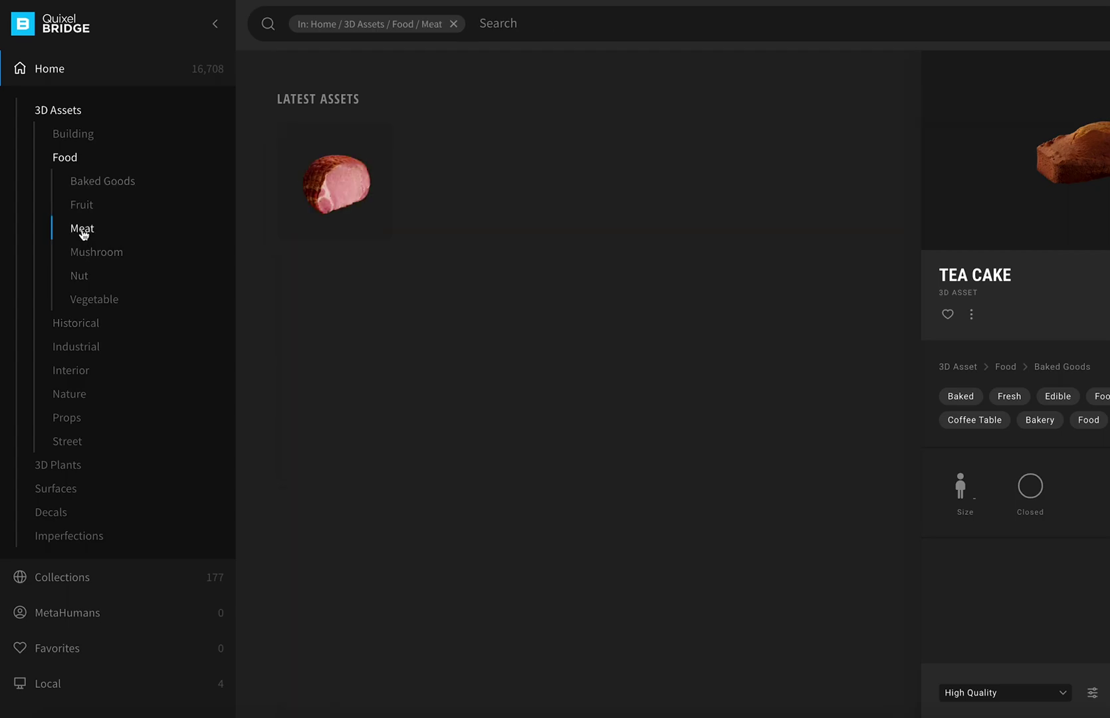
left_click(96, 181)
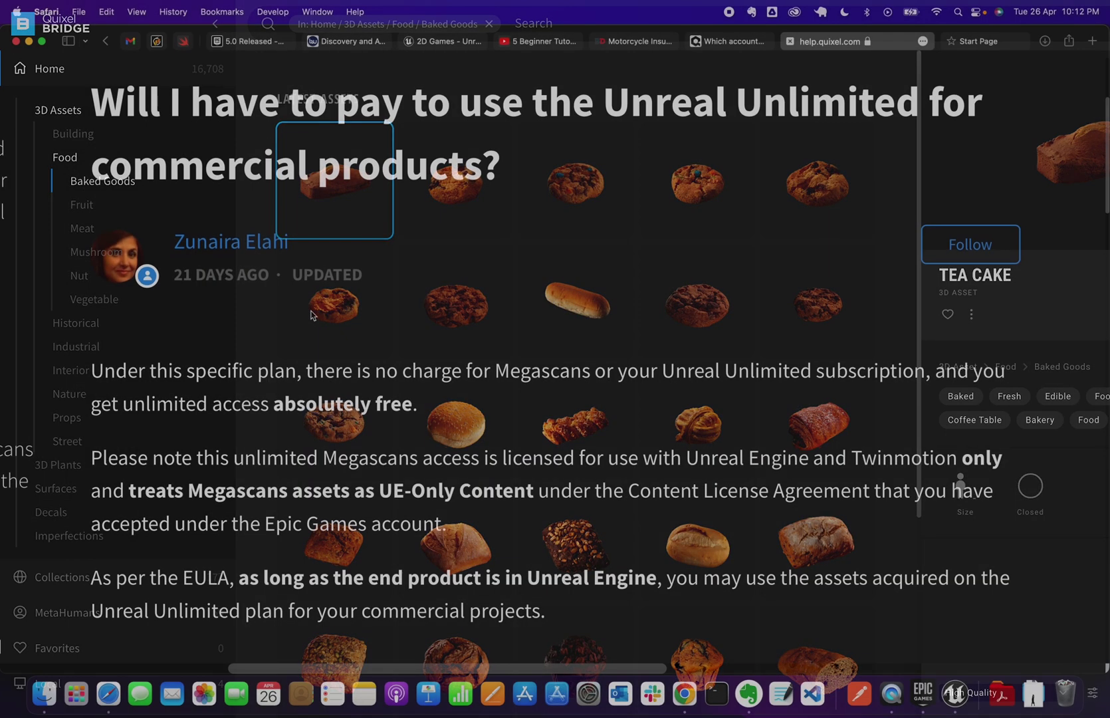
Read through the help.quixel.com article on Unreal Unlimited commercial-use costs.
scroll(556, 359, "down", 5)
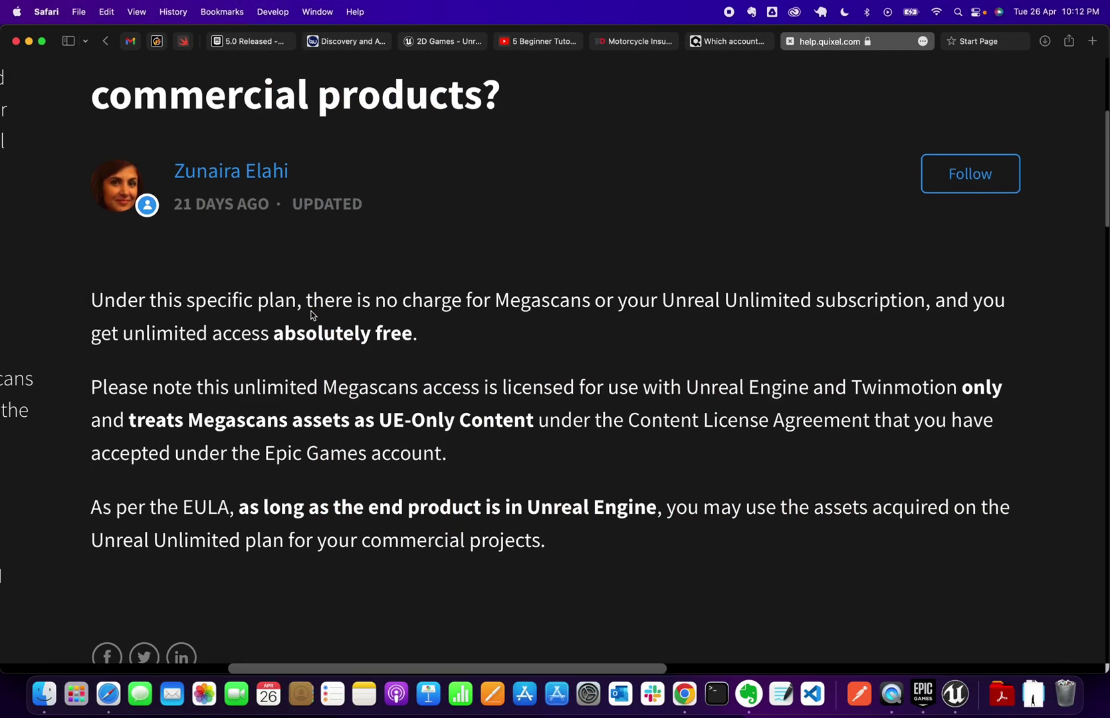
scroll(310, 309, "down", 1)
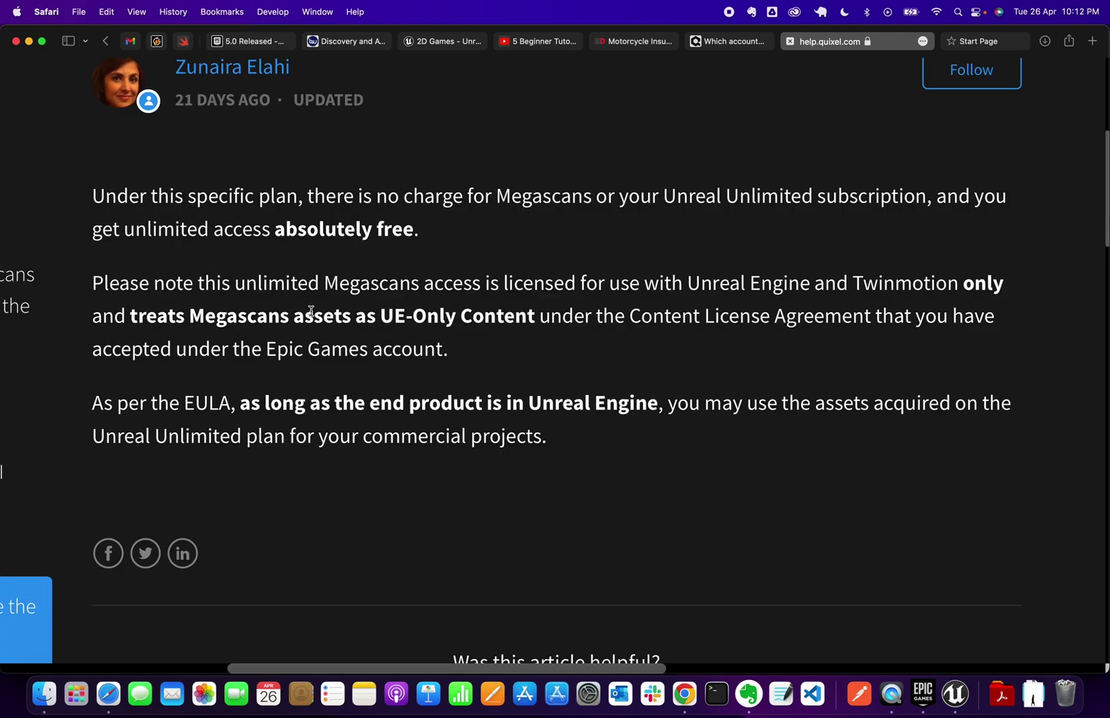
scroll(310, 310, "up", 3)
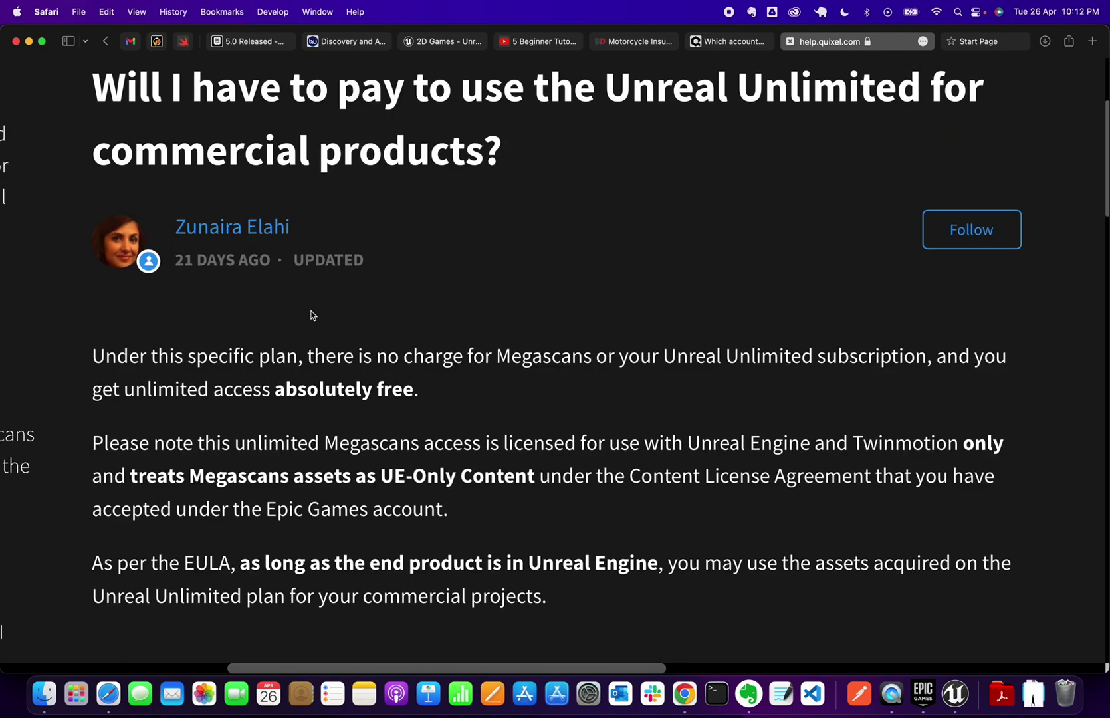
scroll(310, 316, "up", 1)
scroll(311, 315, "up", 1)
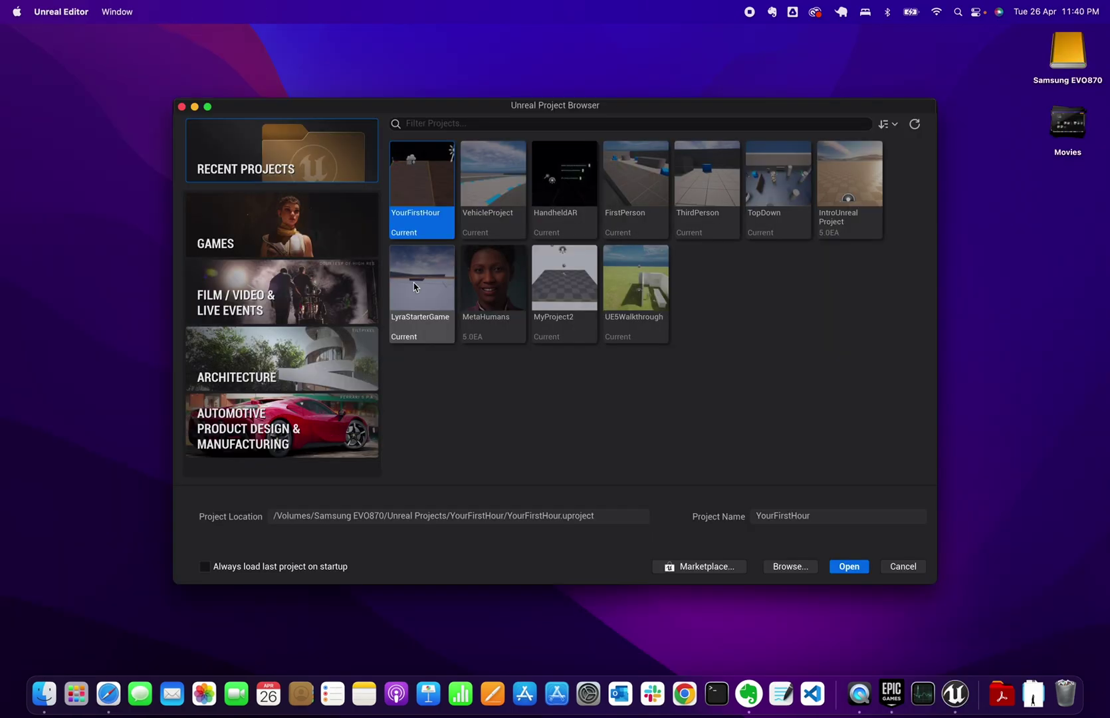
Create a Blank Games project named QuixelDemo with Starter Content included.
left_click(228, 225)
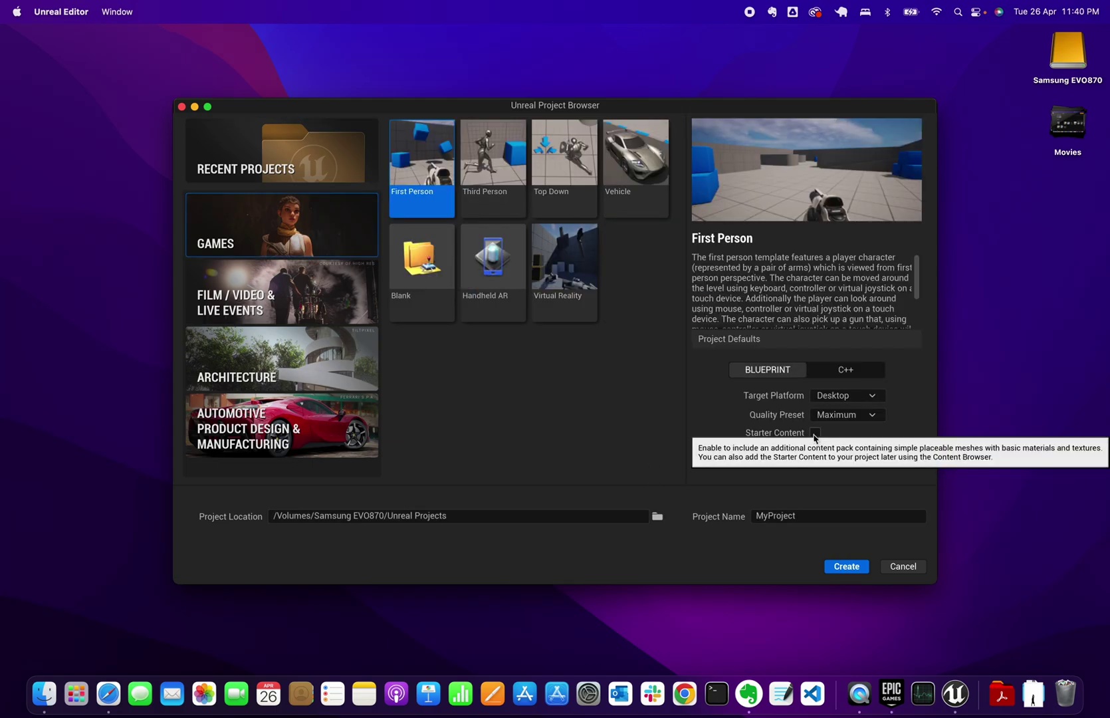
left_click(815, 433)
double_click(771, 516)
type("QuixelDemo")
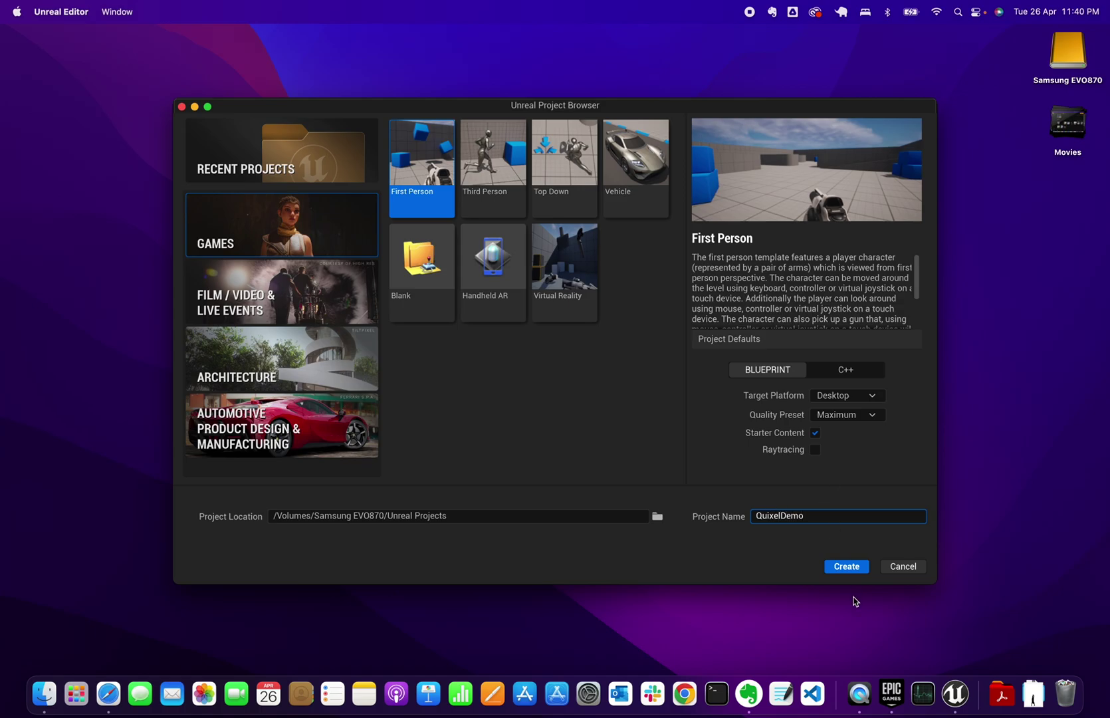
left_click(422, 266)
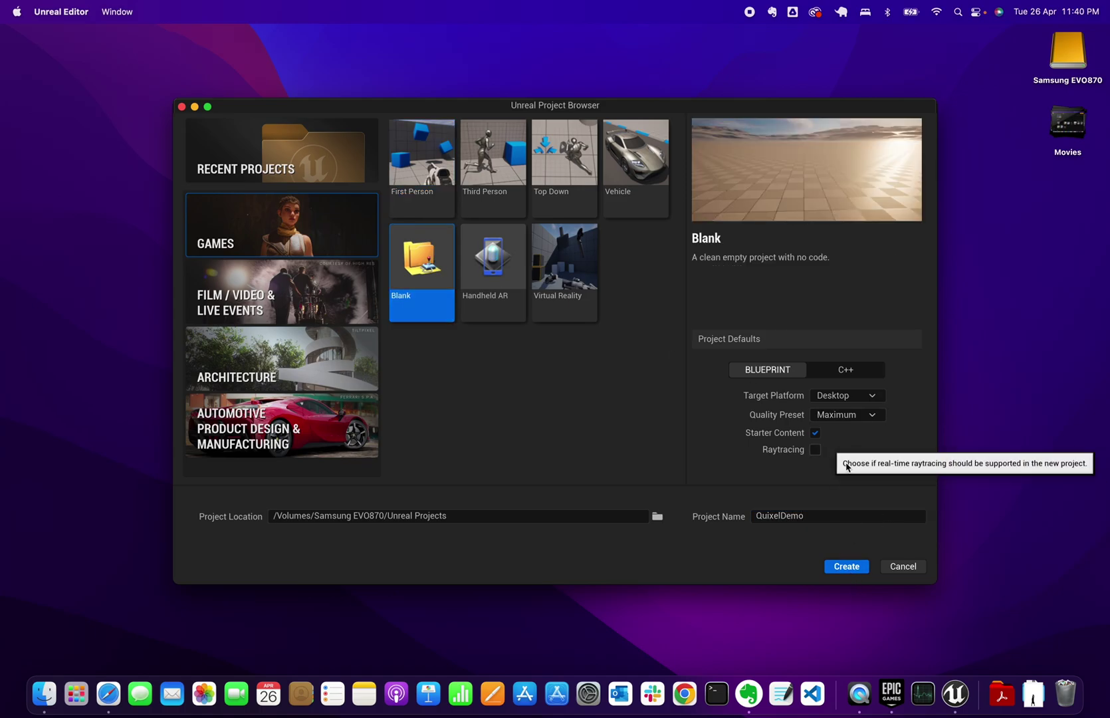
left_click(843, 569)
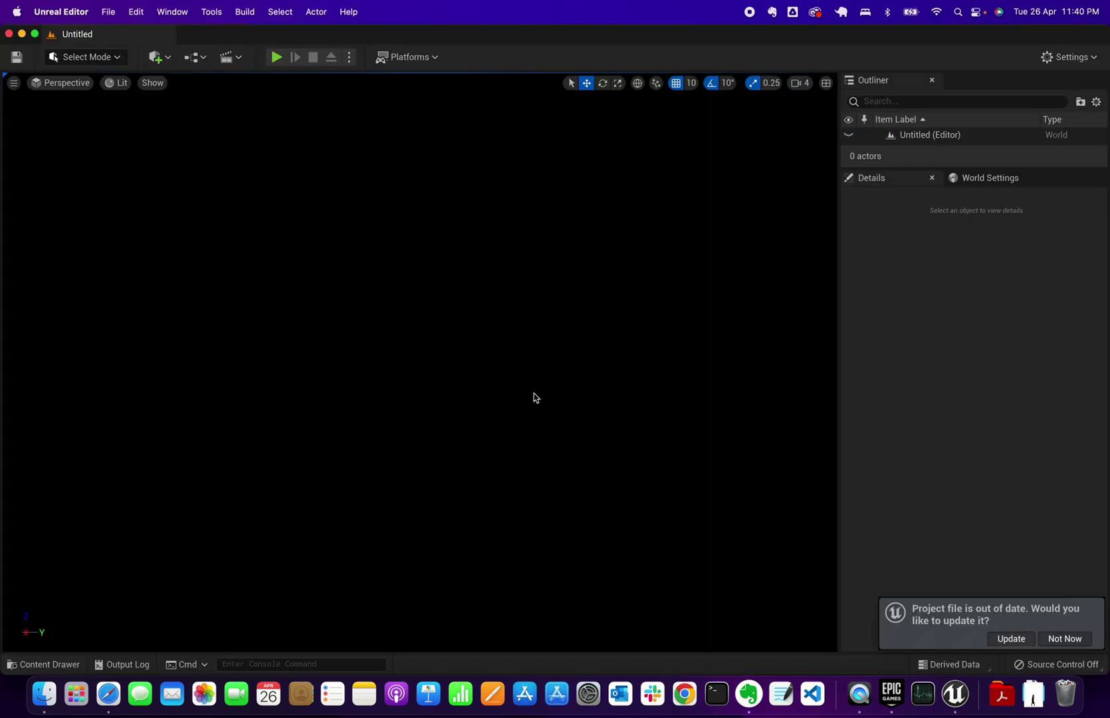
Update the project file and add the Starter Content pack through Add Feature or Content Pack.
left_click(1013, 639)
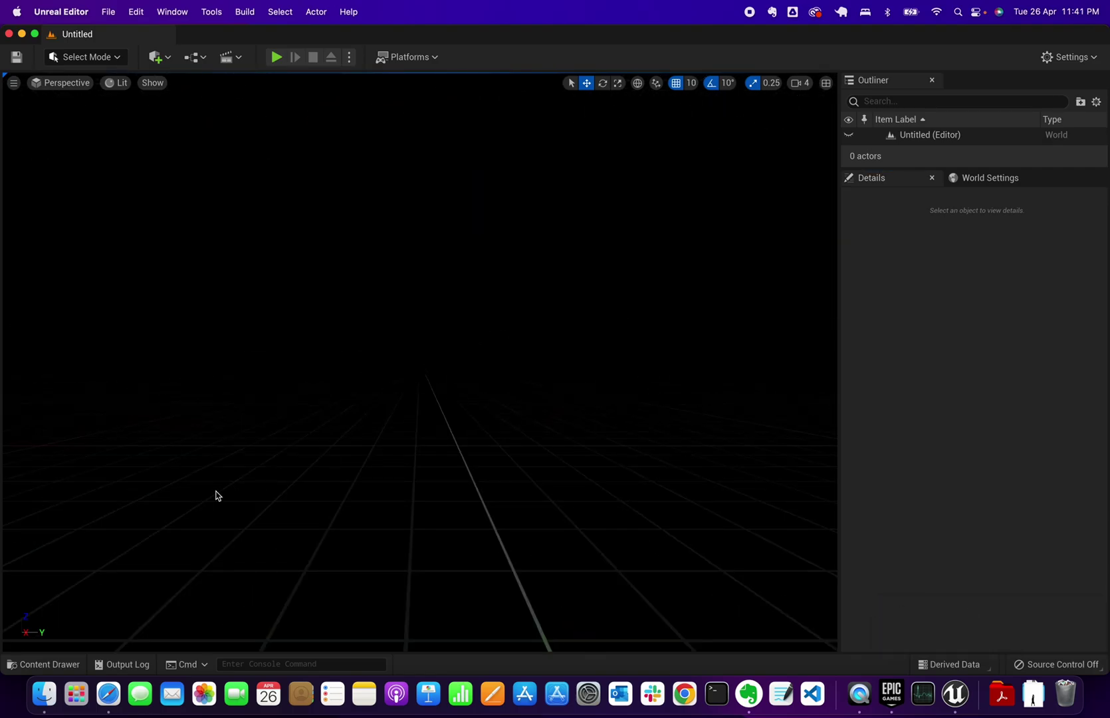
left_click(29, 666)
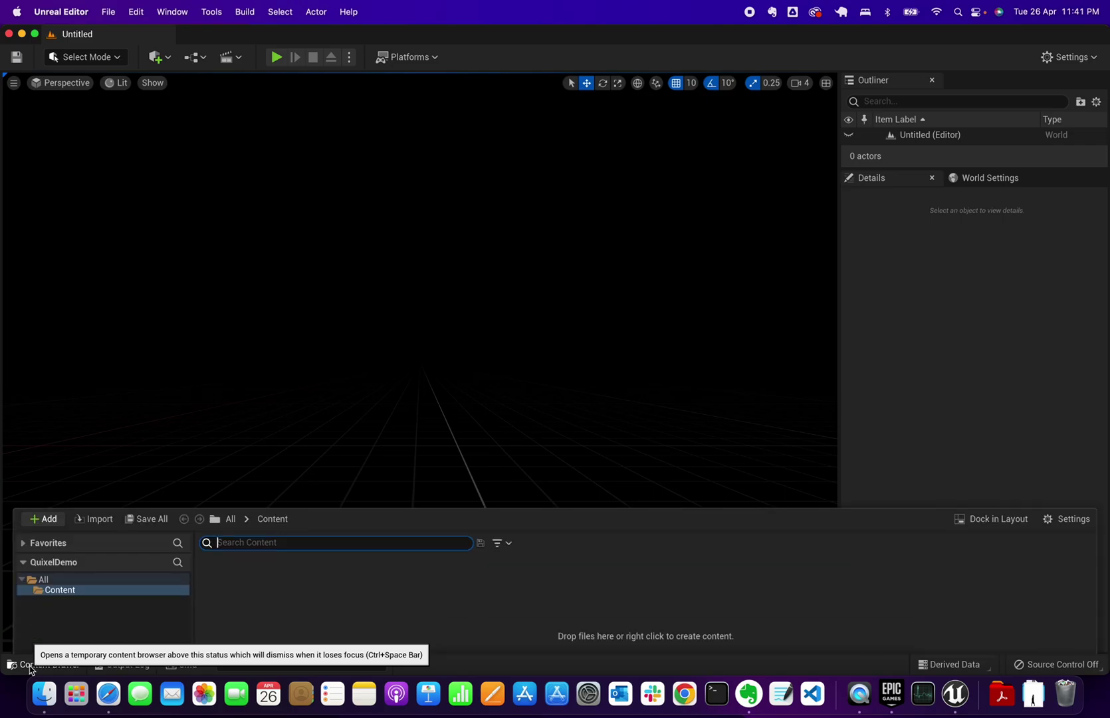
left_click(44, 456)
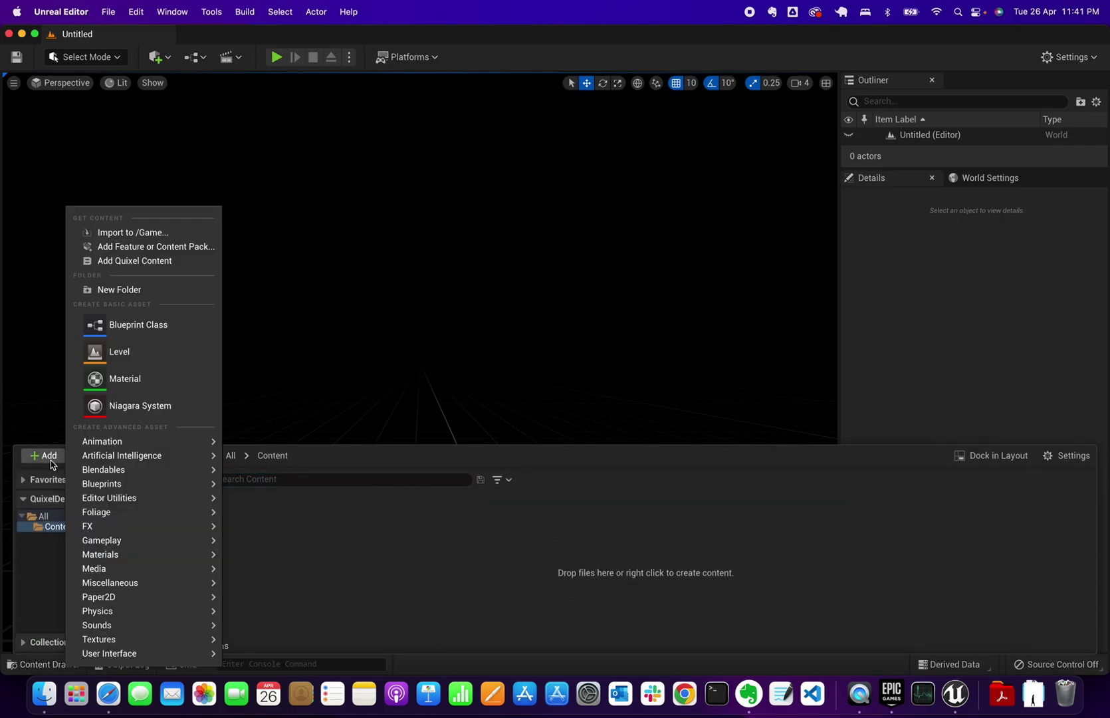
left_click(174, 249)
left_click(456, 202)
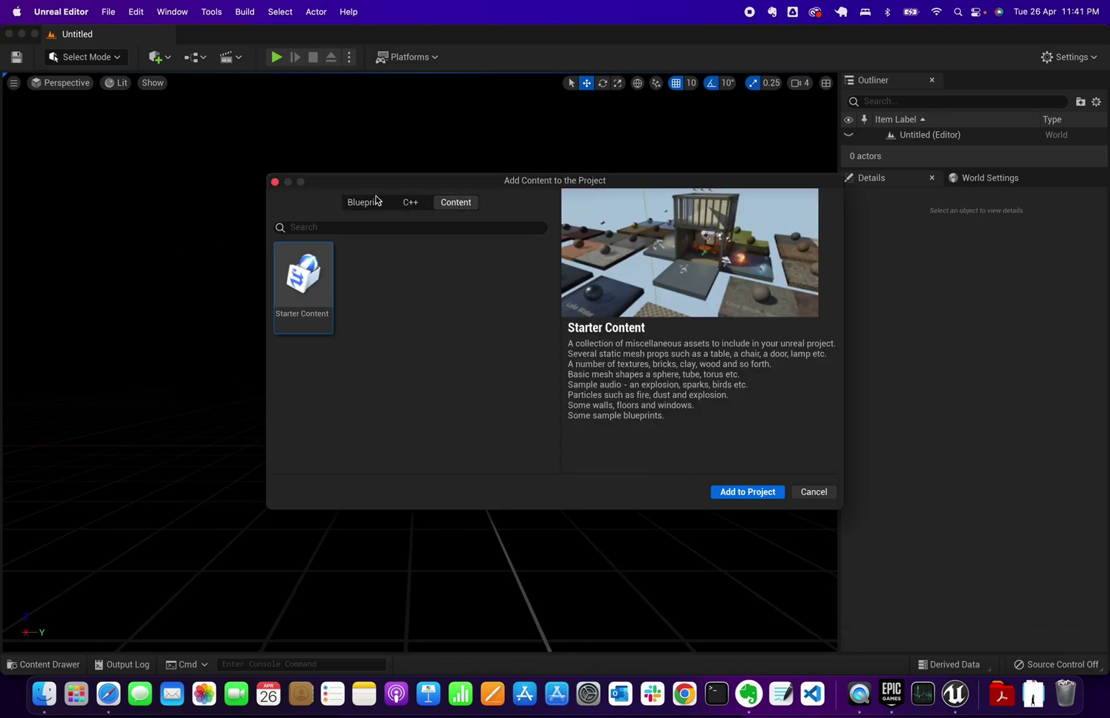
left_click(748, 493)
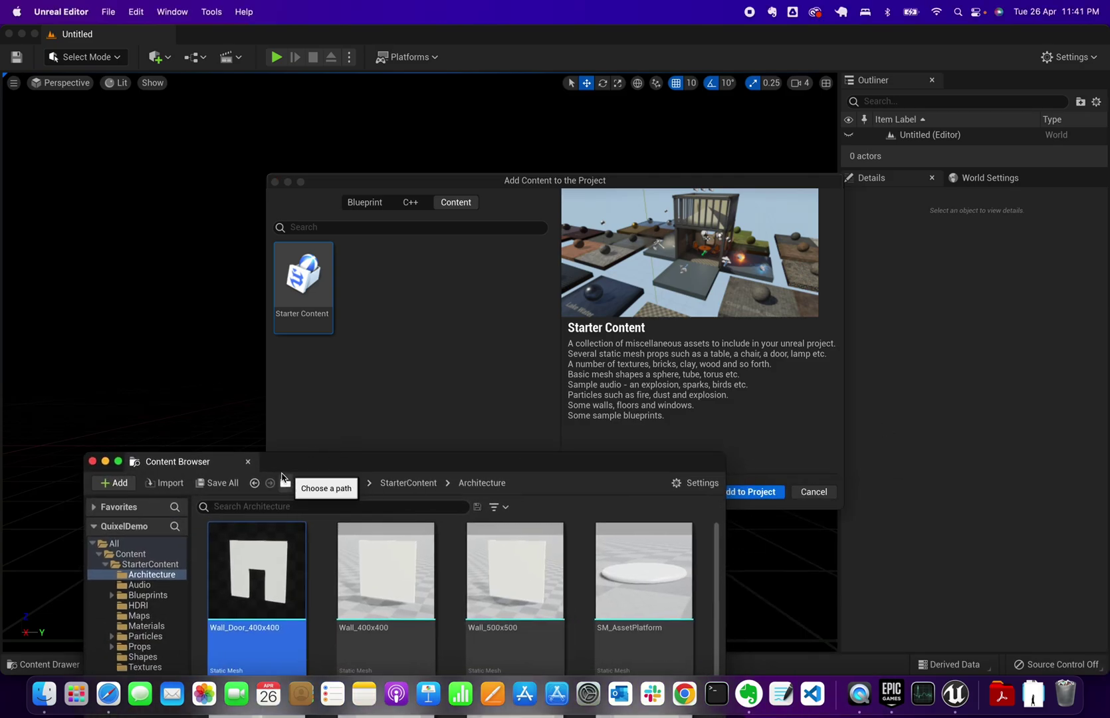
left_click(813, 492)
double_click(320, 461)
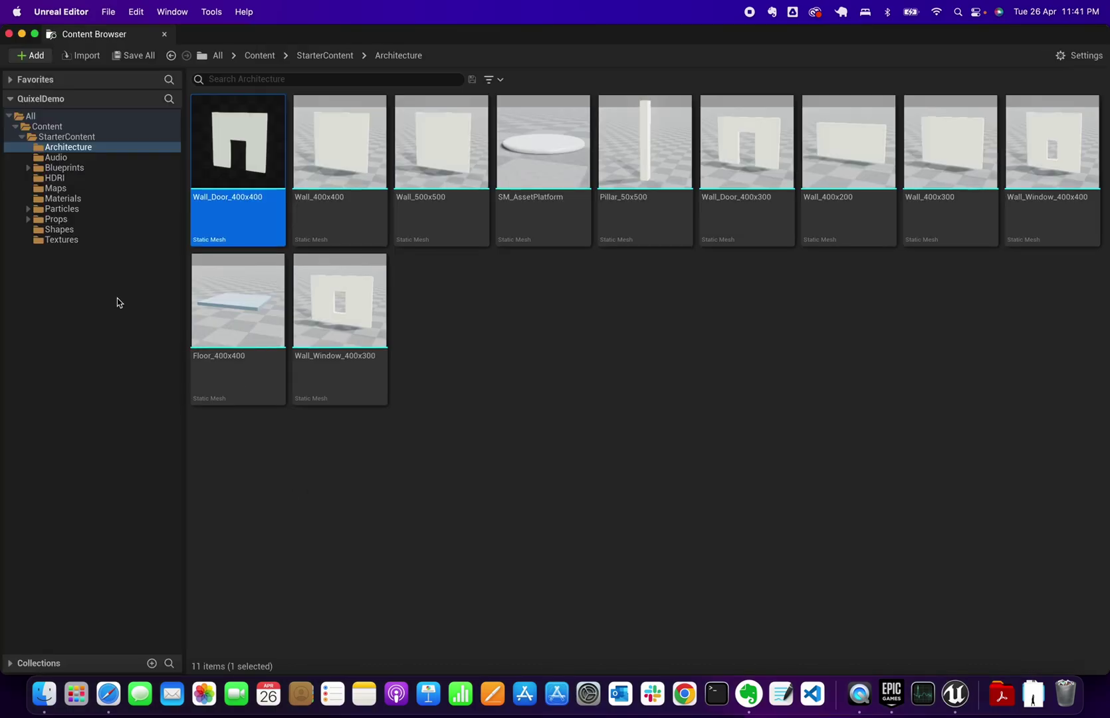
left_click(56, 188)
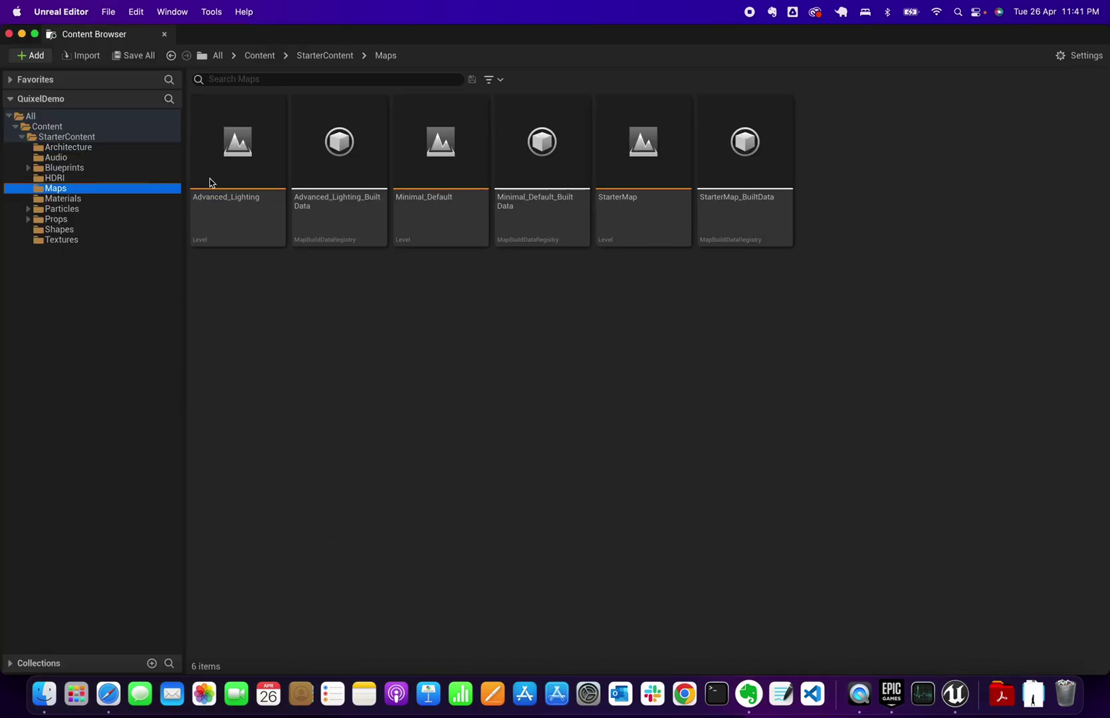
left_click(387, 313)
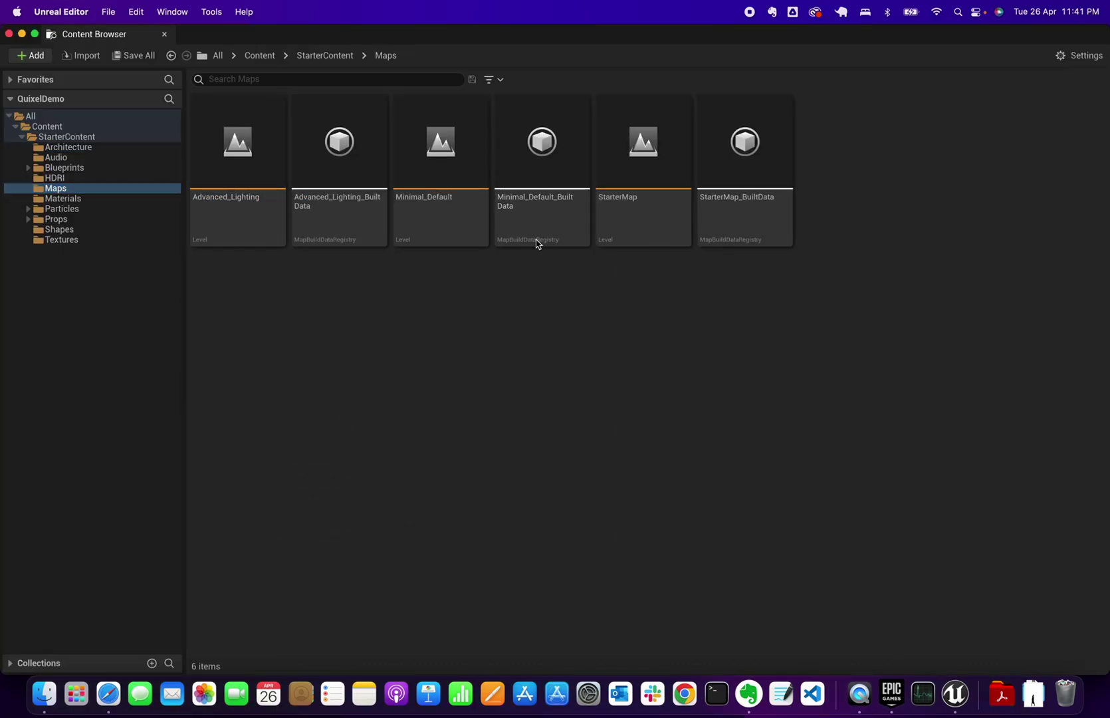
double_click(432, 157)
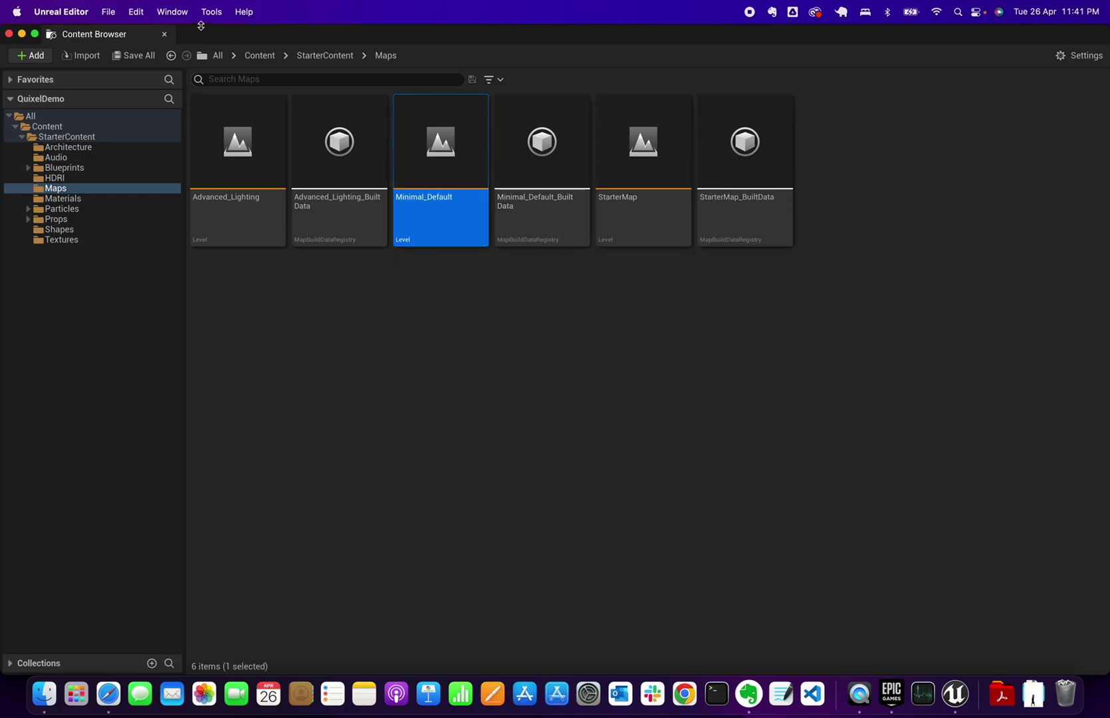
left_click_drag(235, 35, 225, 362)
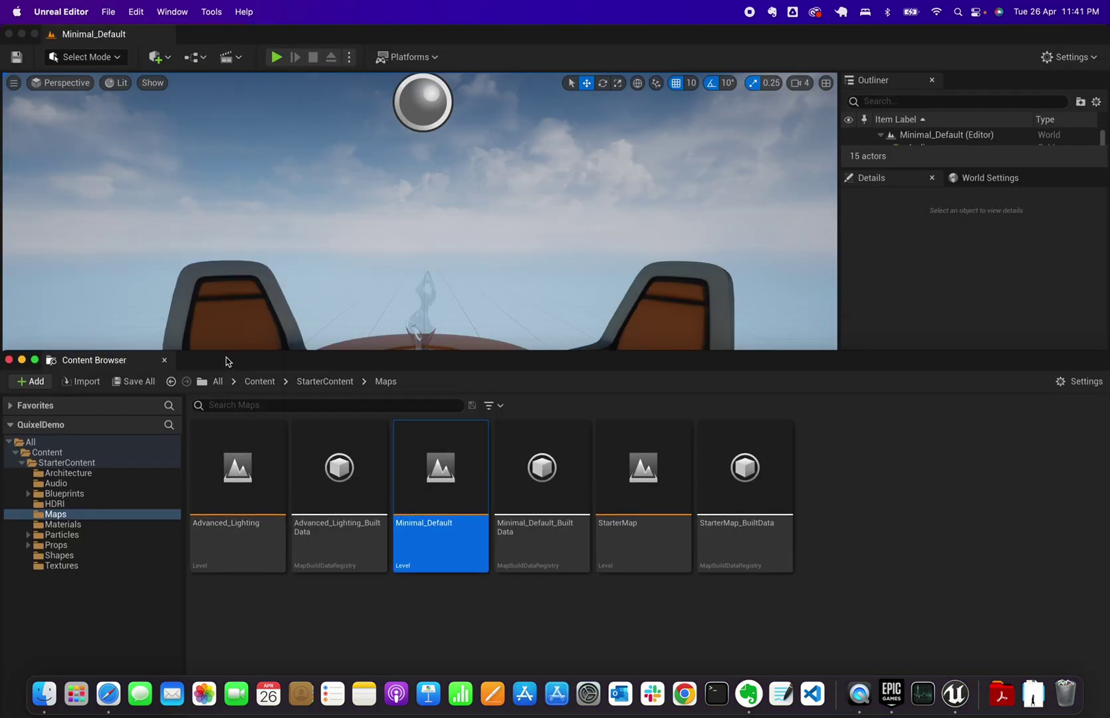
left_click(163, 362)
left_click(665, 351)
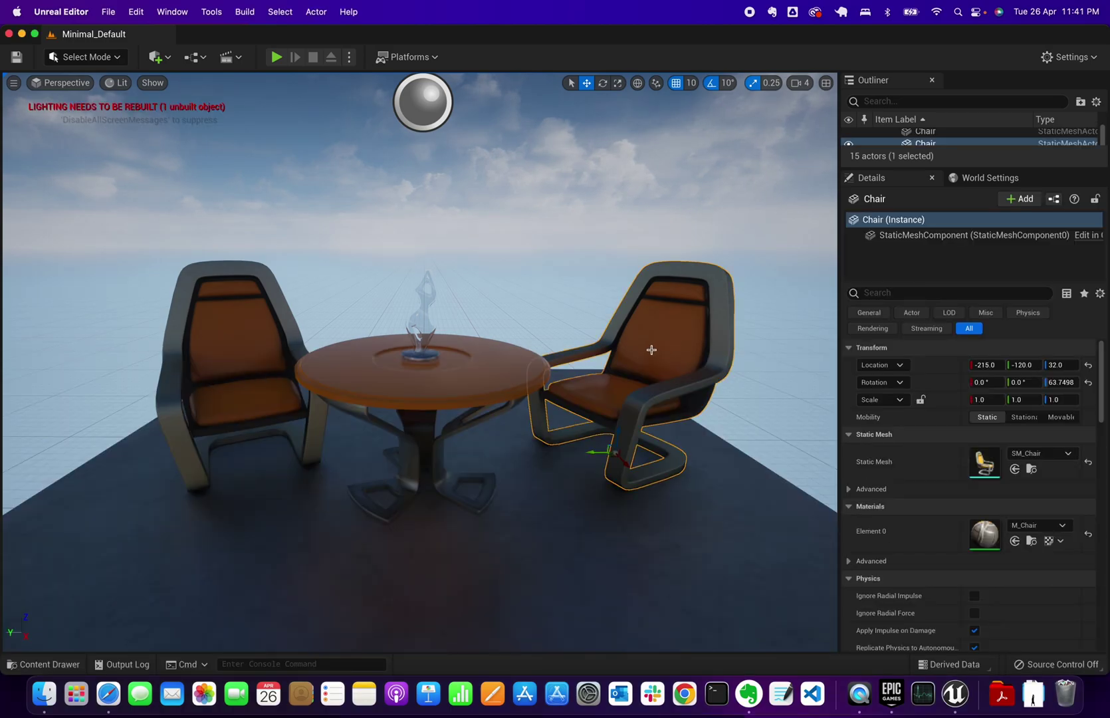
left_click(511, 324)
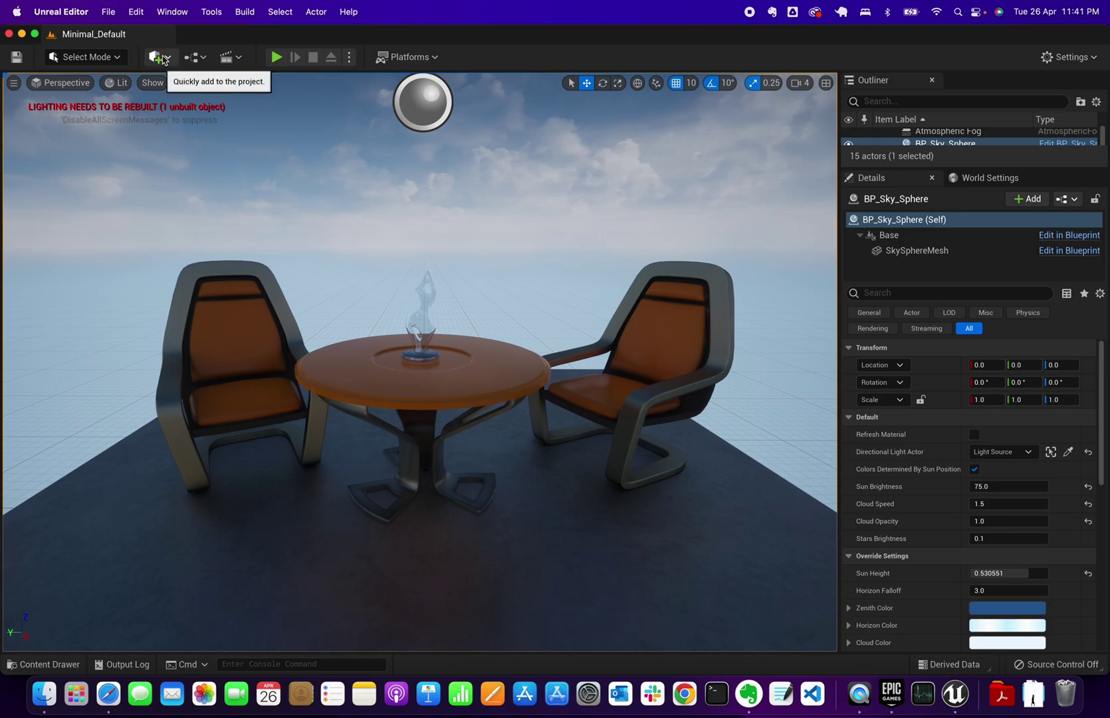
left_click(159, 57)
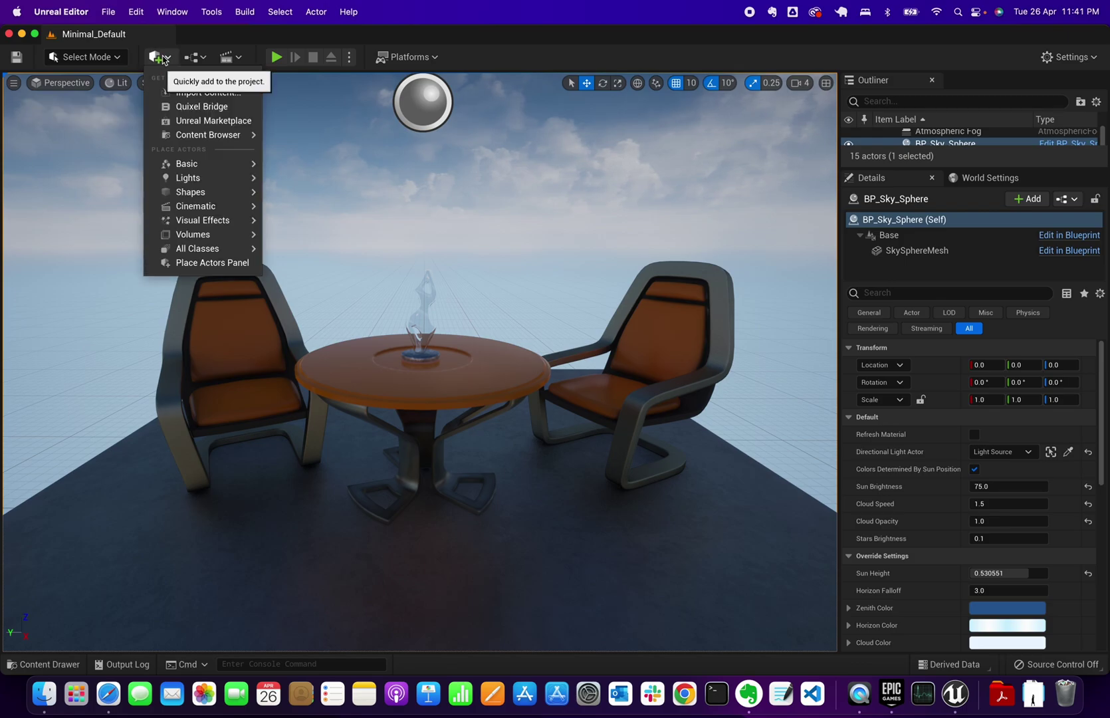
left_click(189, 107)
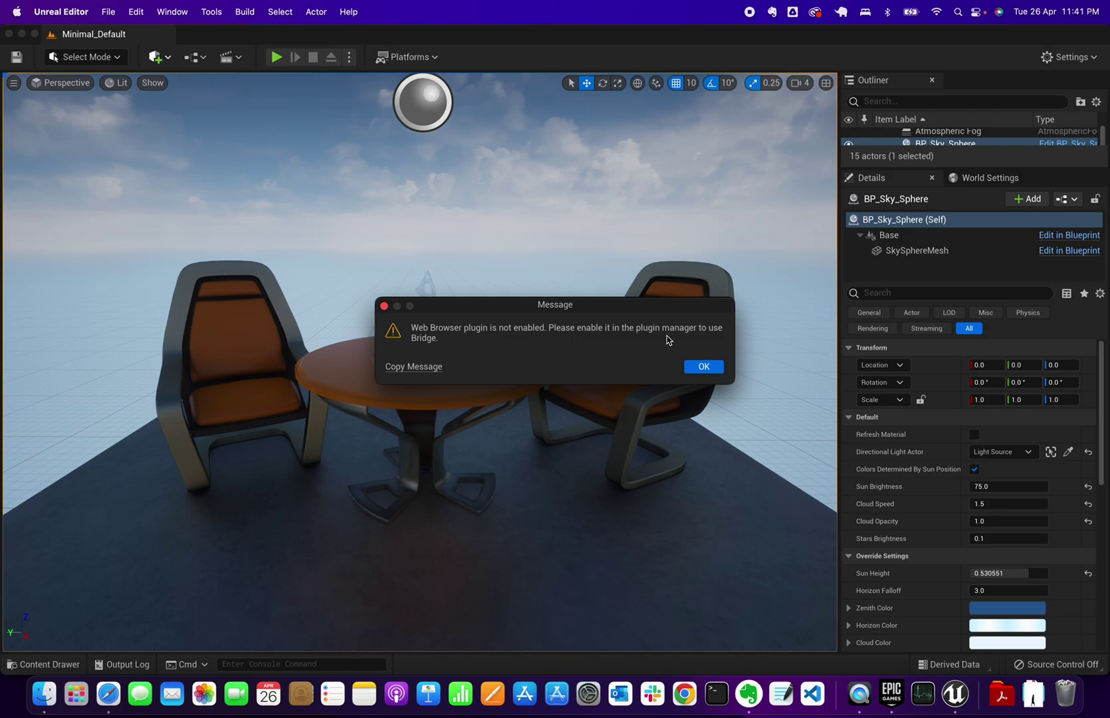
left_click(705, 371)
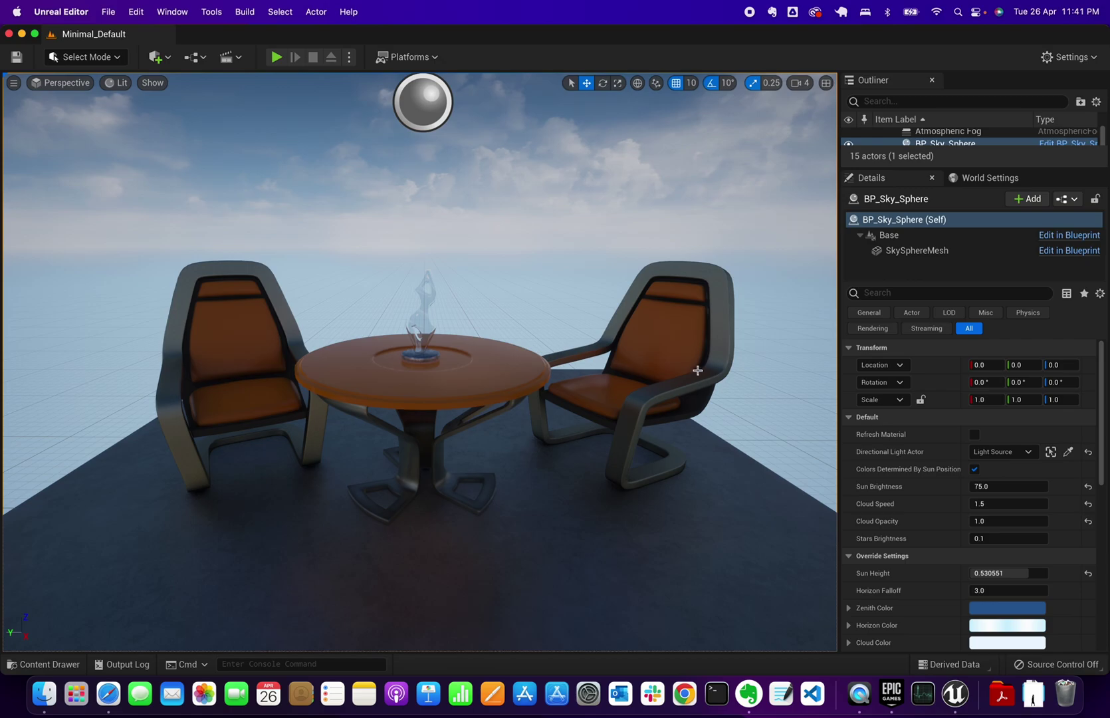
Enable the Web Browser plugin in Edit › Plugins and restart the editor.
left_click(137, 12)
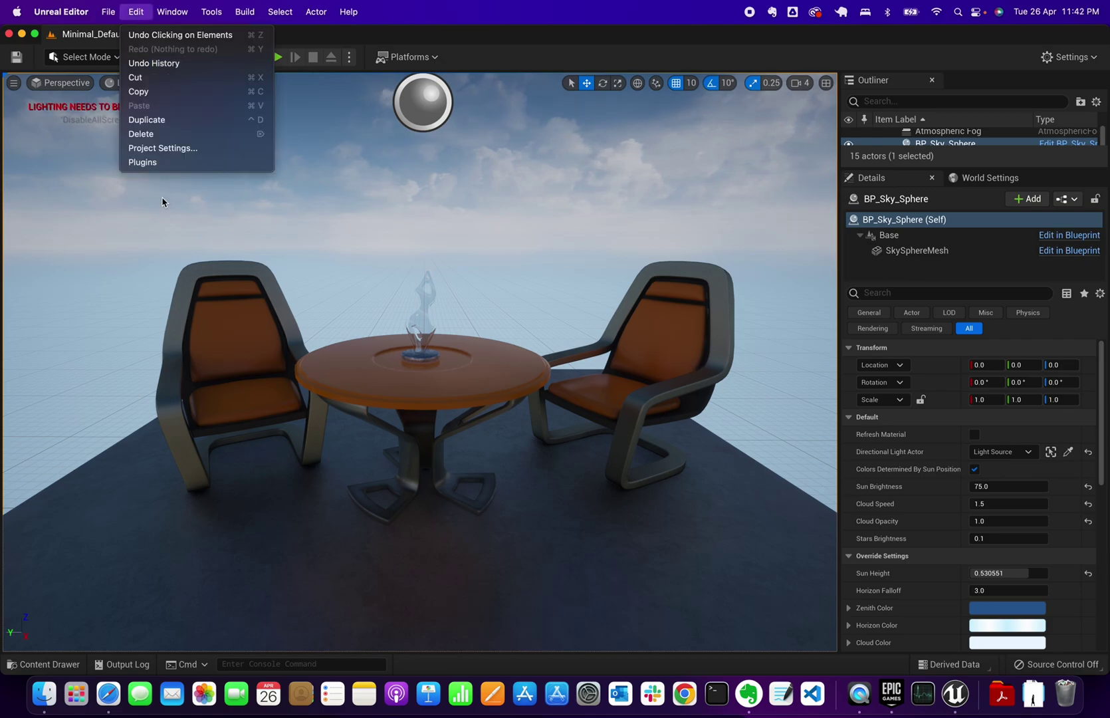
left_click(143, 163)
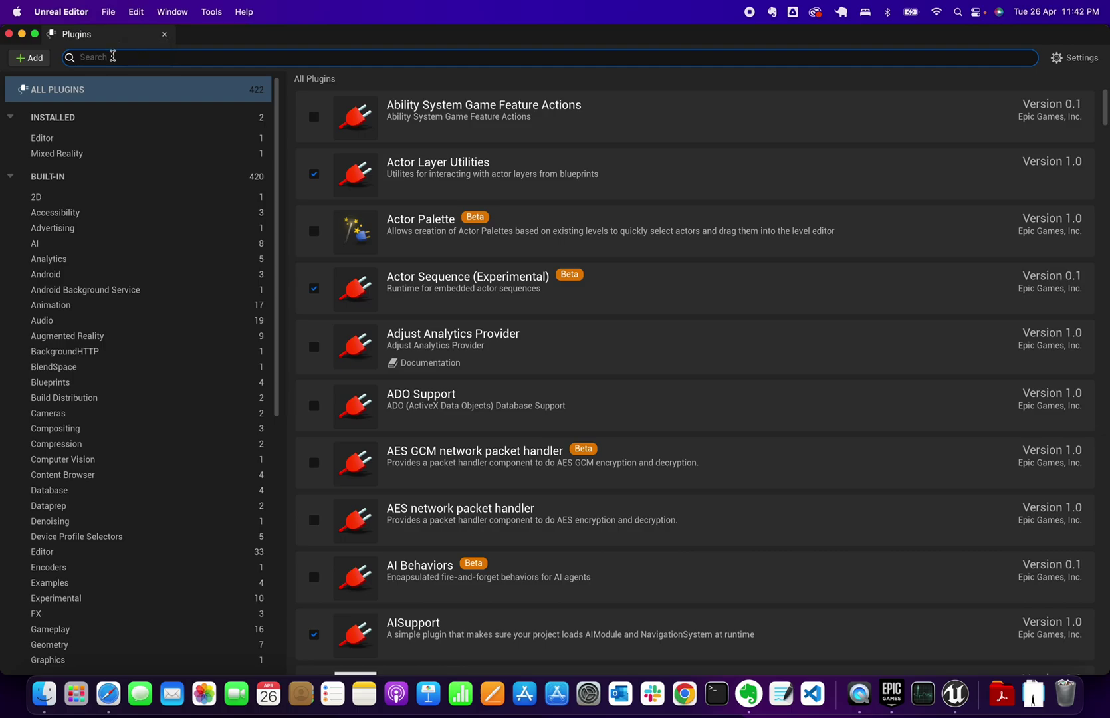
type("Web")
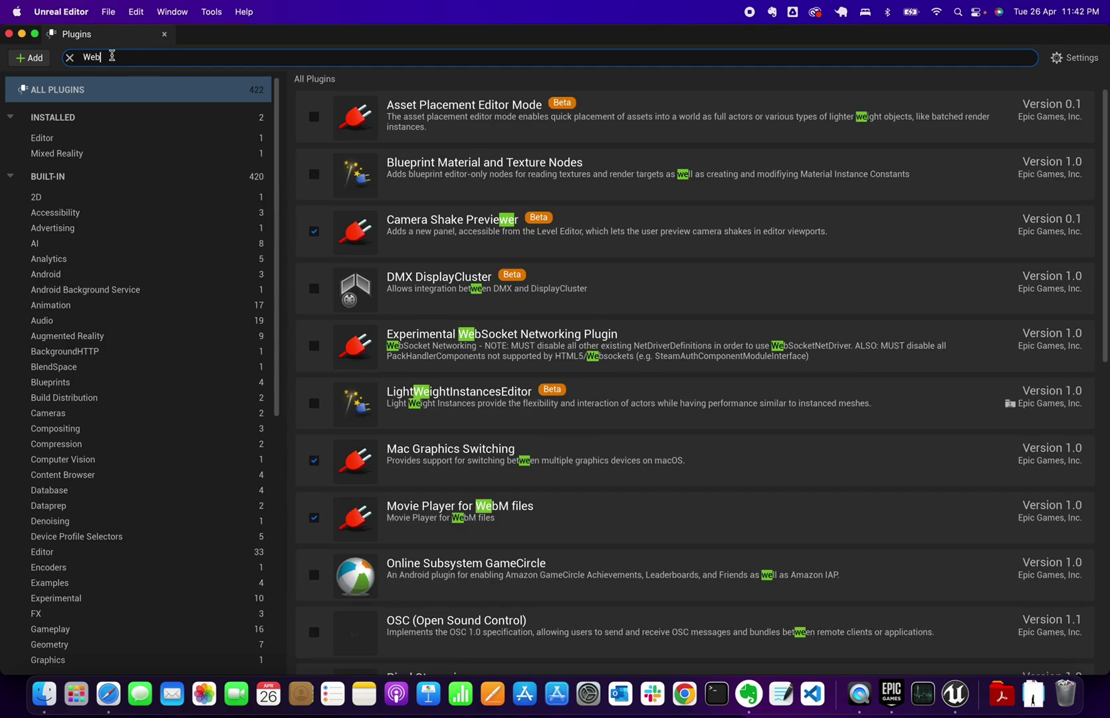
type(" Bro")
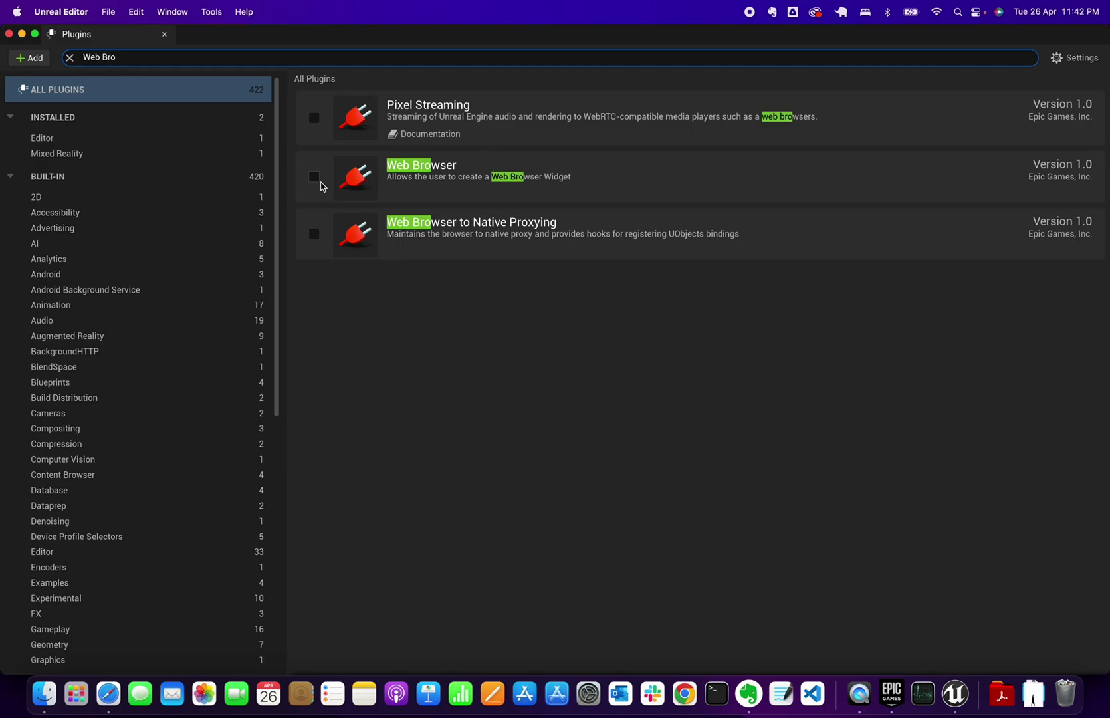
left_click(315, 178)
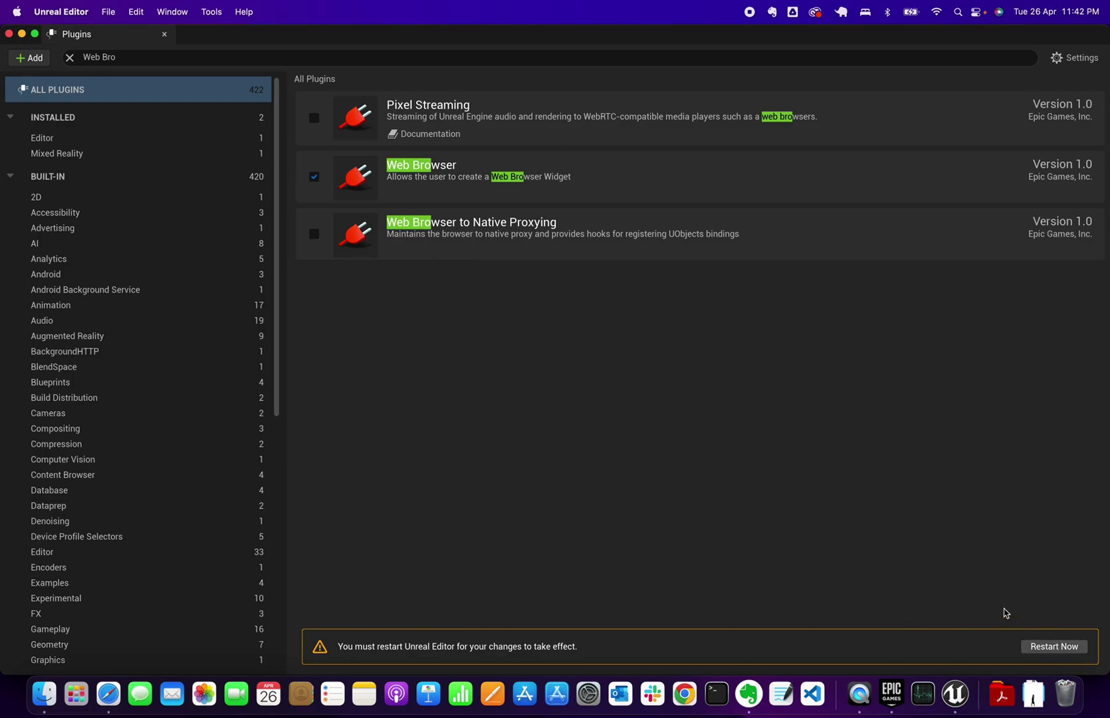
left_click(1048, 651)
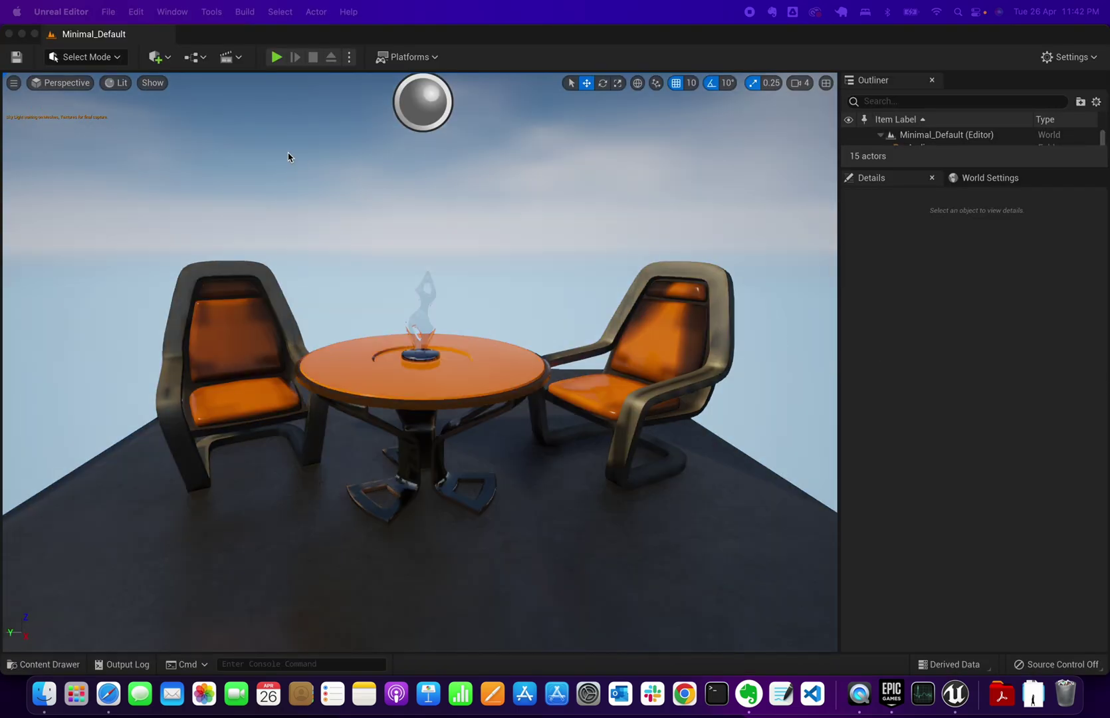
Launch Quixel Bridge from Quick Add, then reposition and enlarge its window.
left_click(159, 58)
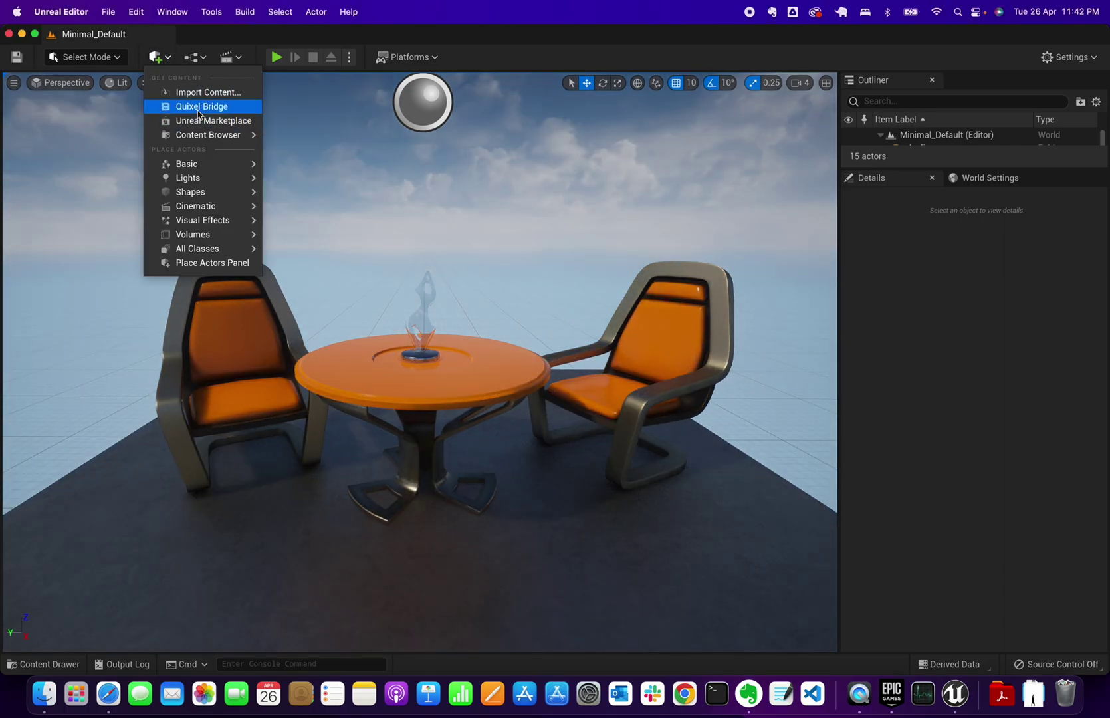
left_click(199, 107)
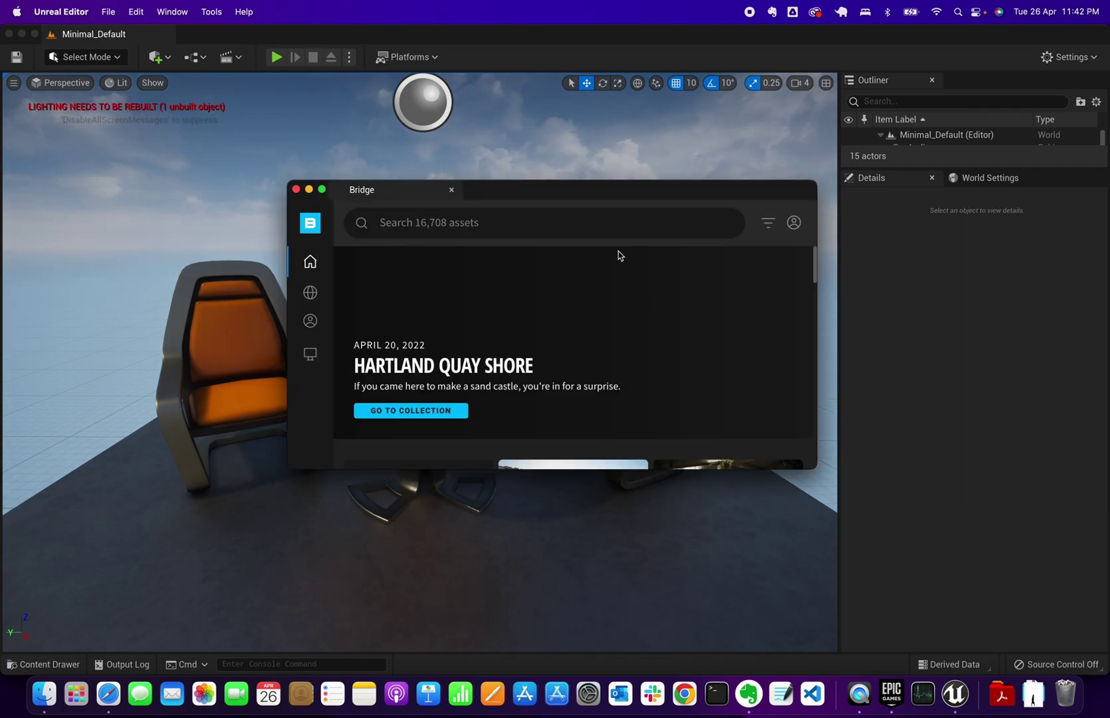
left_click_drag(562, 196, 461, 124)
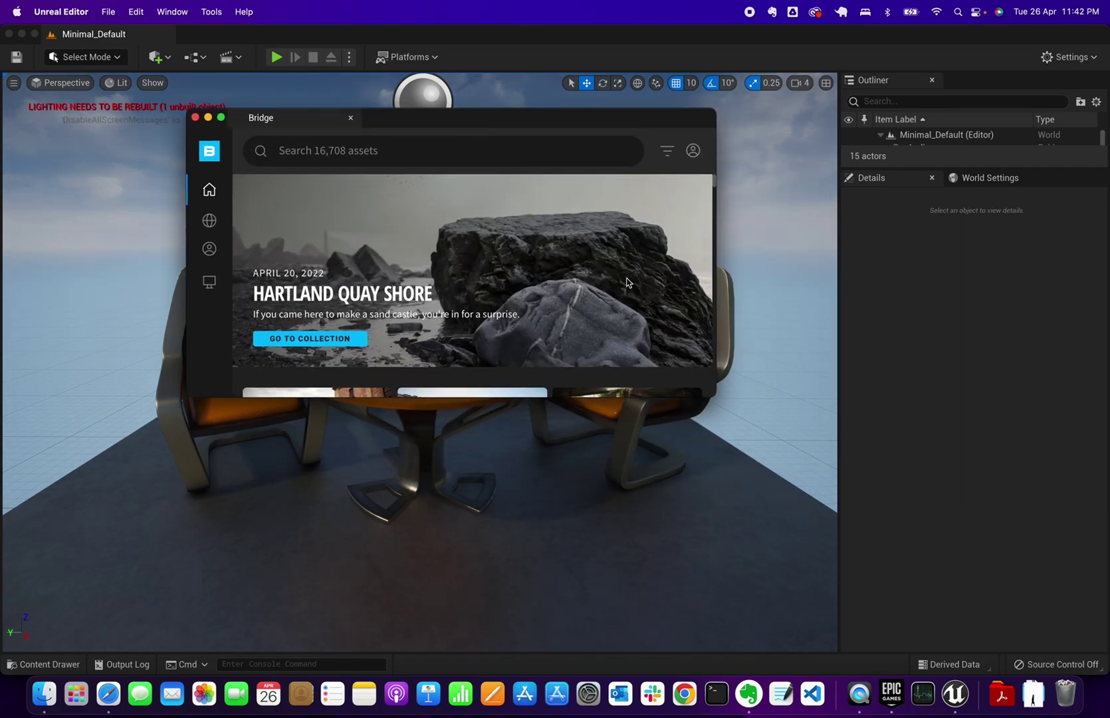
left_click_drag(716, 391, 771, 529)
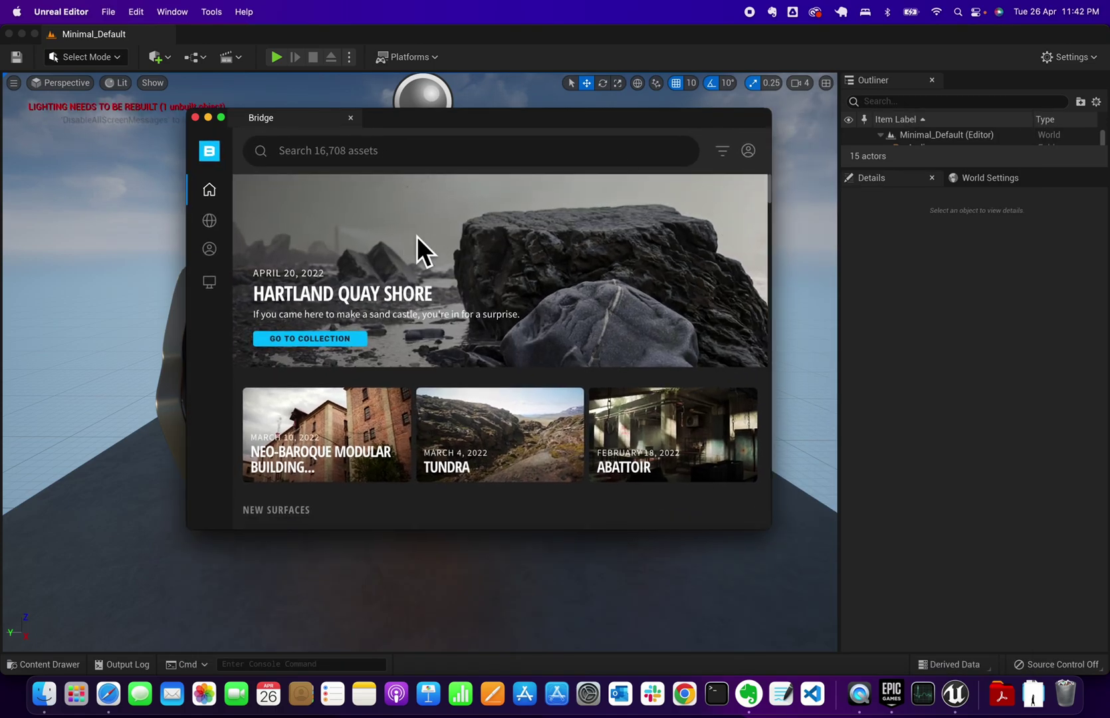
Sign in to Bridge with the Epic Games account and bring up its Preferences.
left_click(748, 152)
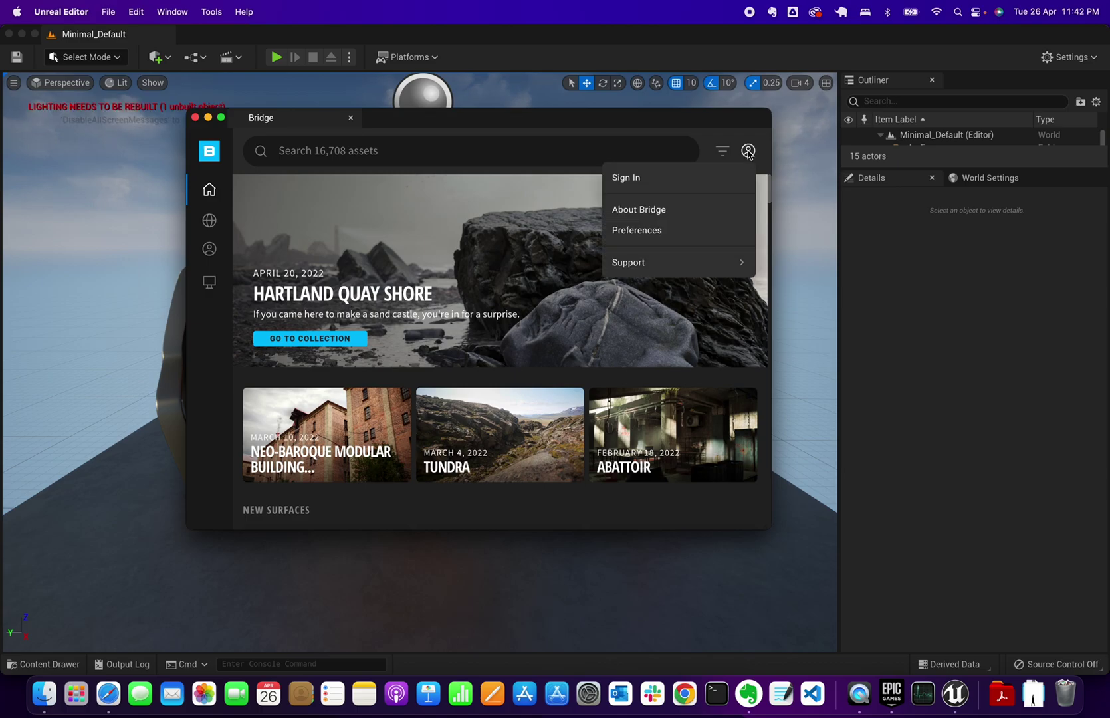
left_click(683, 183)
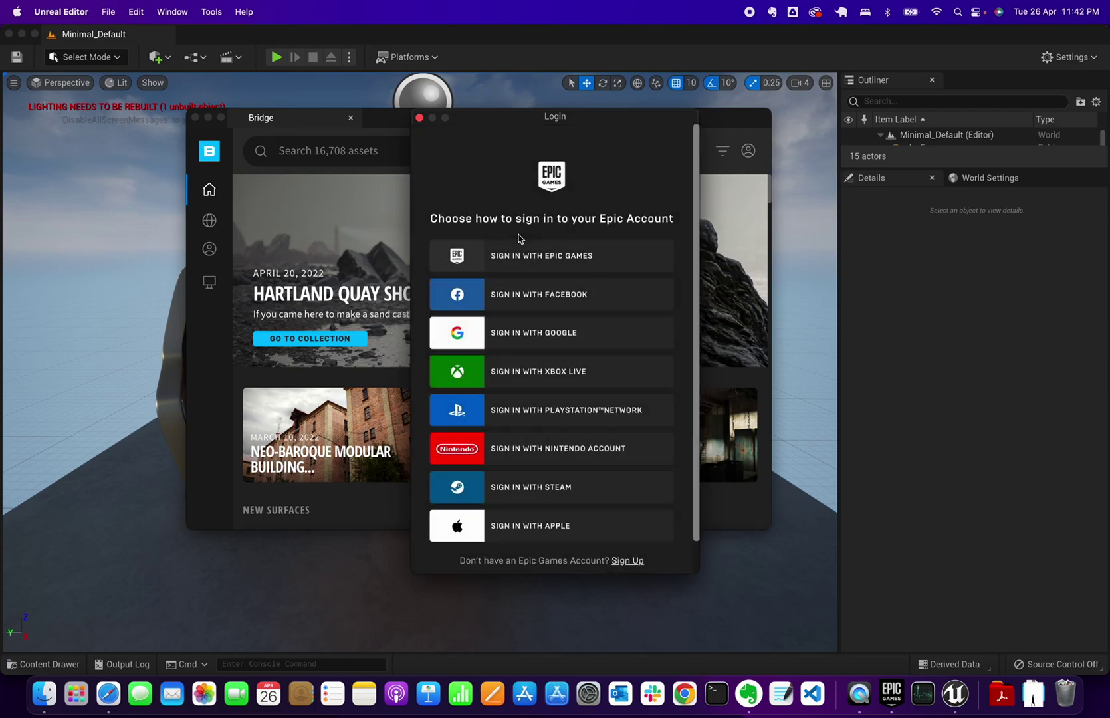
left_click(510, 259)
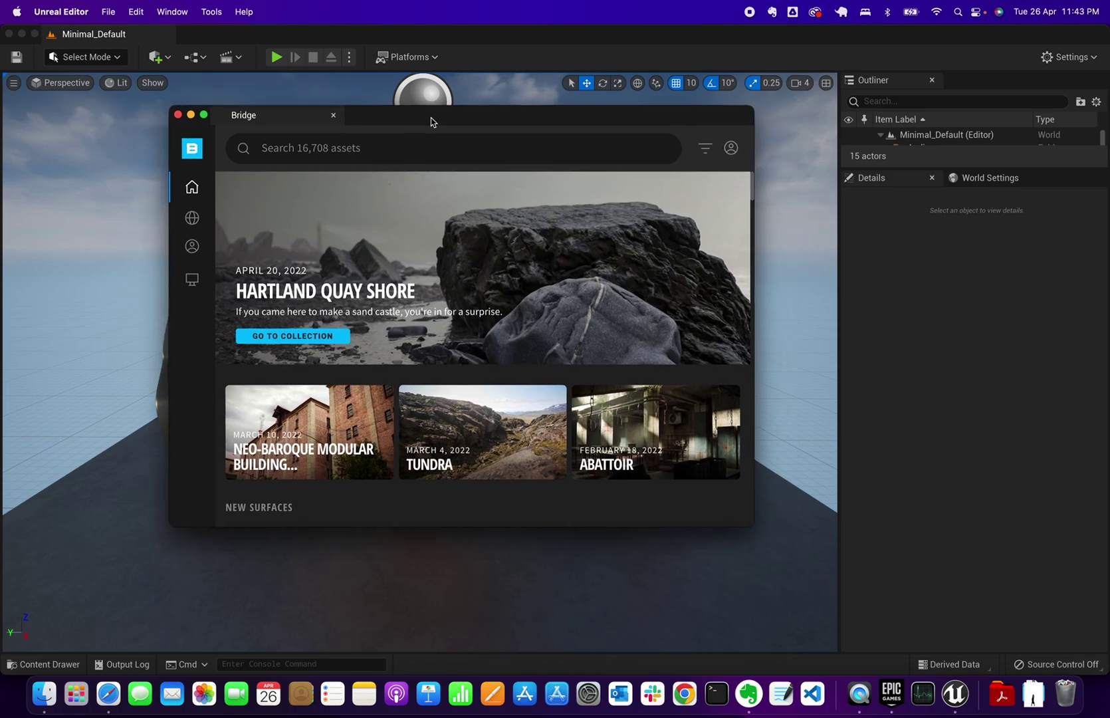
left_click(730, 146)
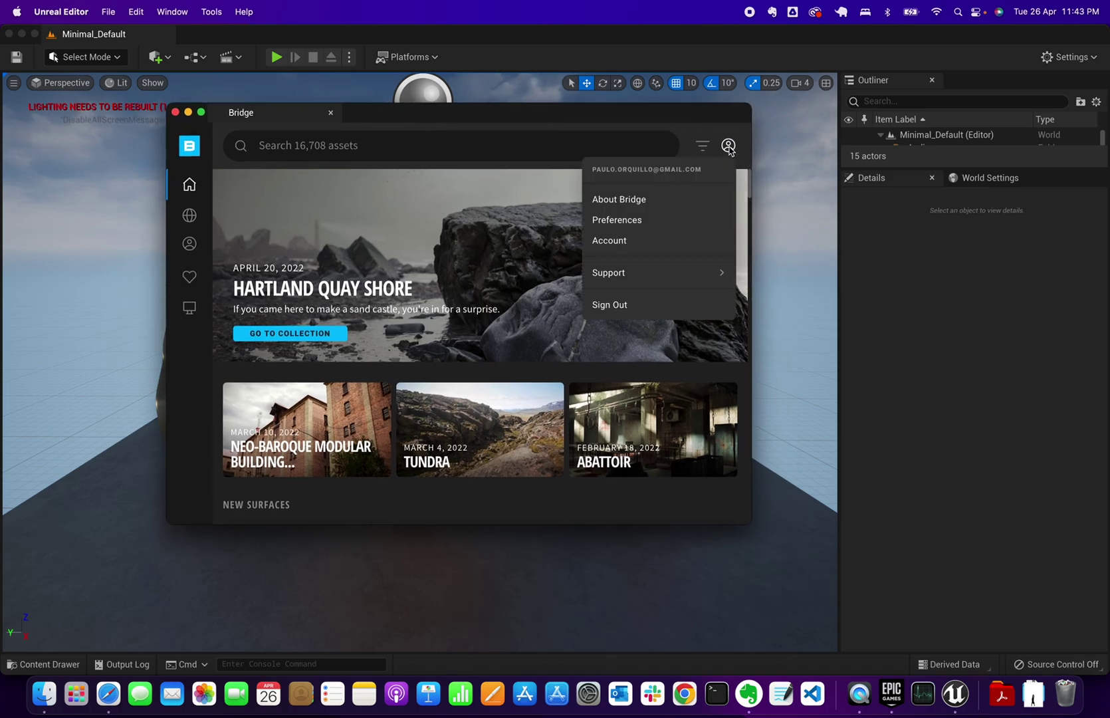
left_click(638, 220)
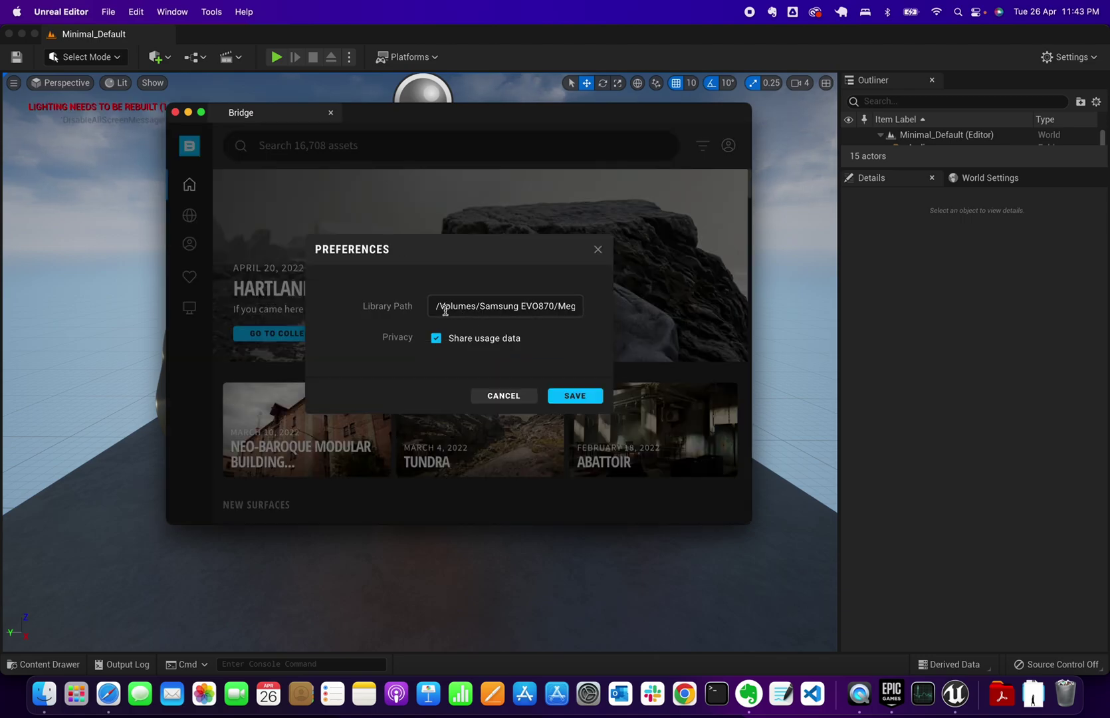
Keep the library path /Volumes/Samsung EVO870/Megascans Library and save the preferences.
left_click_drag(440, 305, 499, 306)
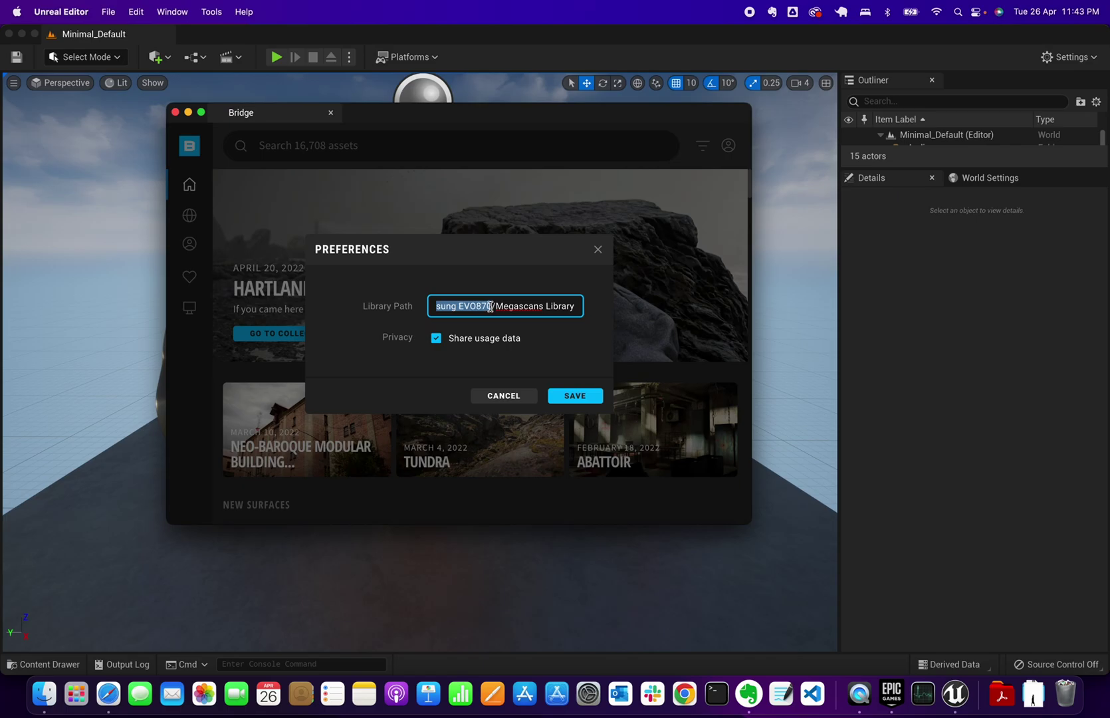
left_click_drag(444, 307, 587, 315)
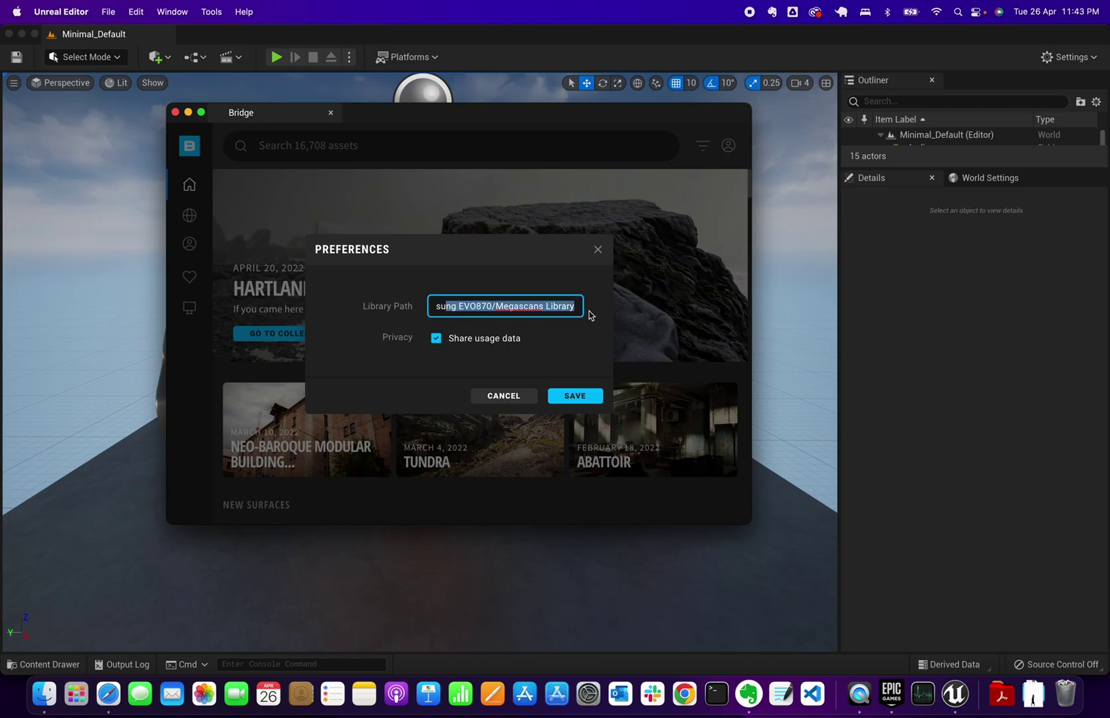
key("Right")
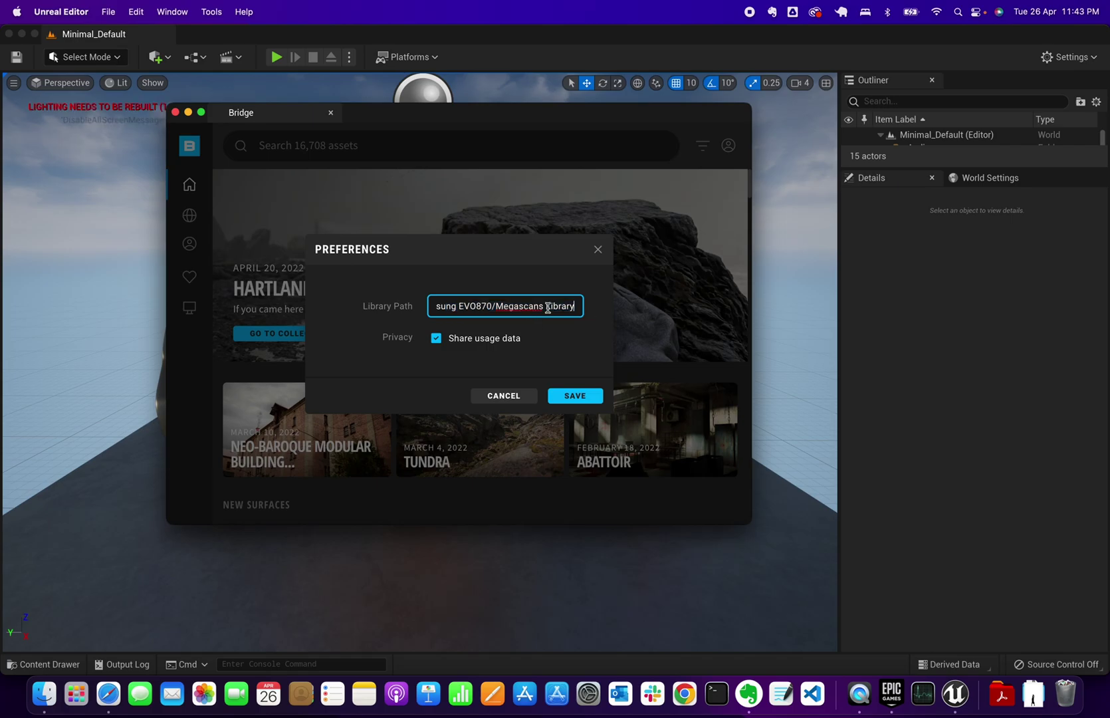
left_click(575, 396)
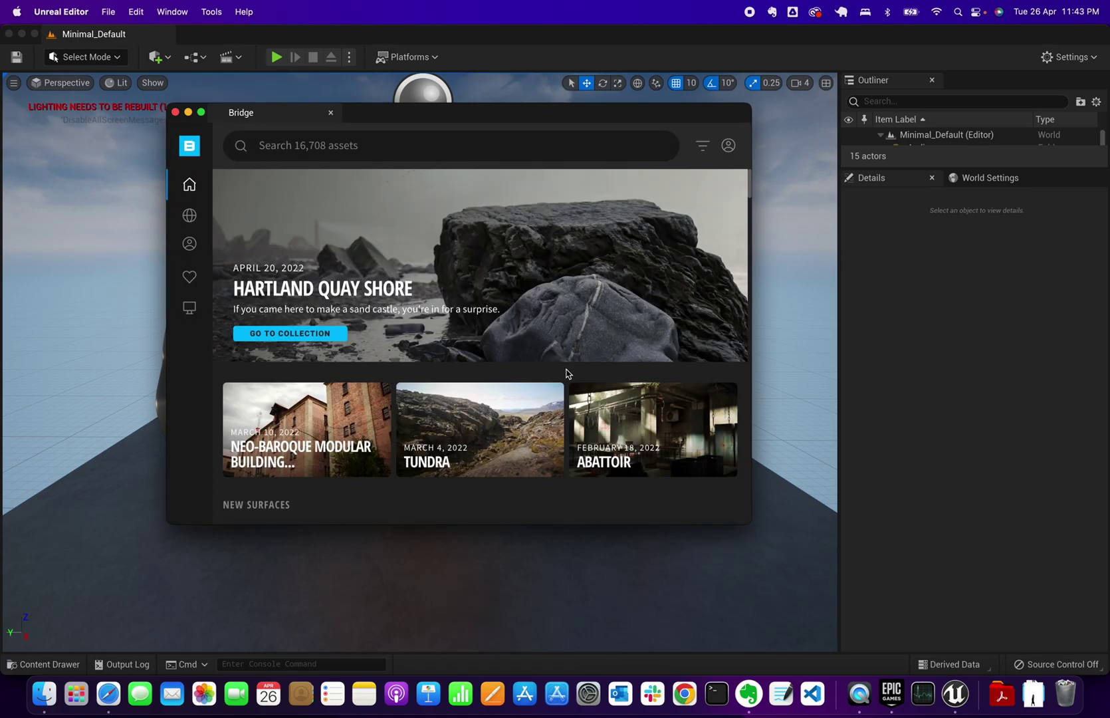
Maximize Bridge and browse the 3D Assets Food categories, Meat and Baked Goods.
double_click(482, 119)
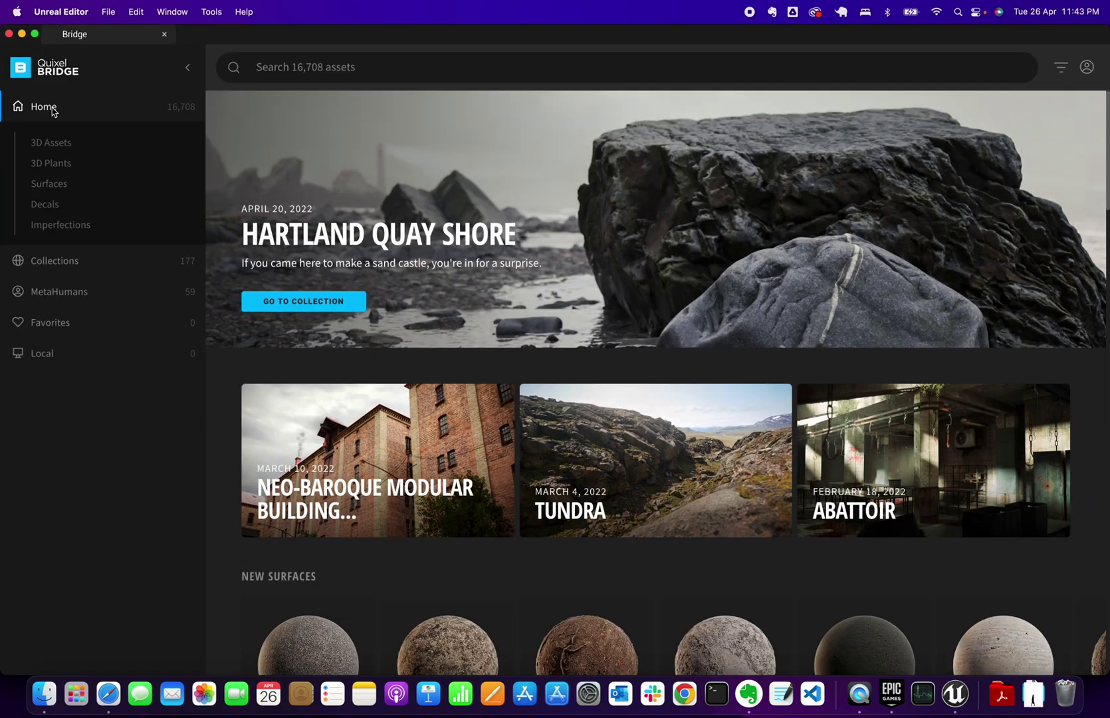
left_click(66, 143)
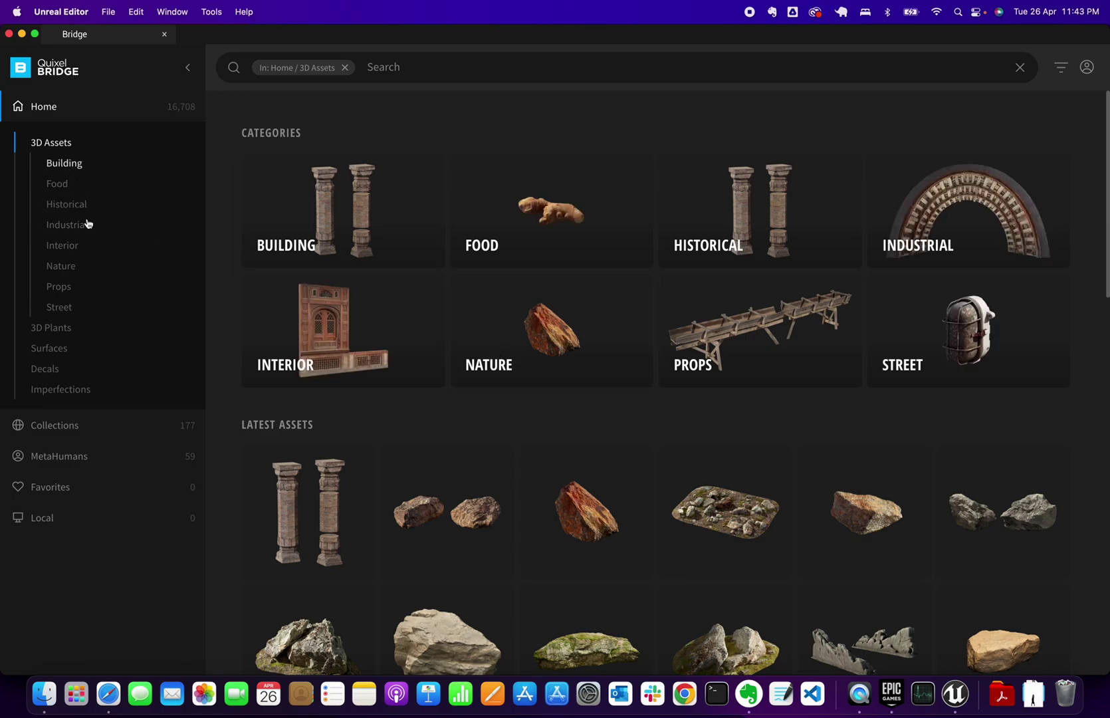
left_click(60, 184)
left_click(91, 253)
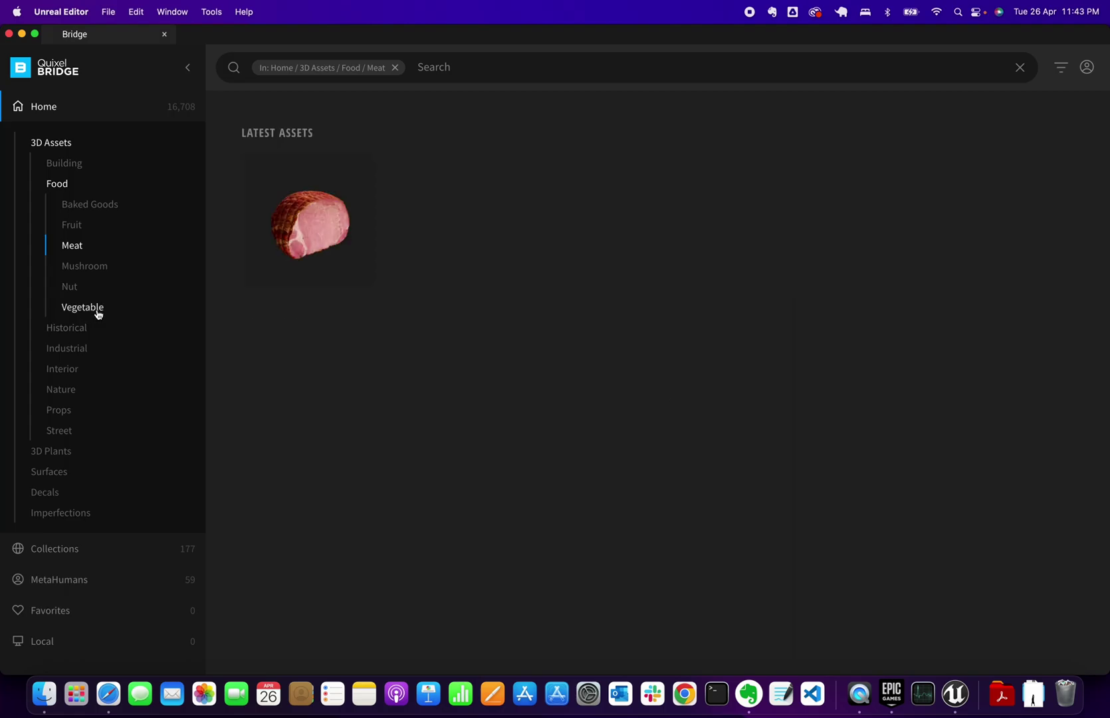
left_click(73, 204)
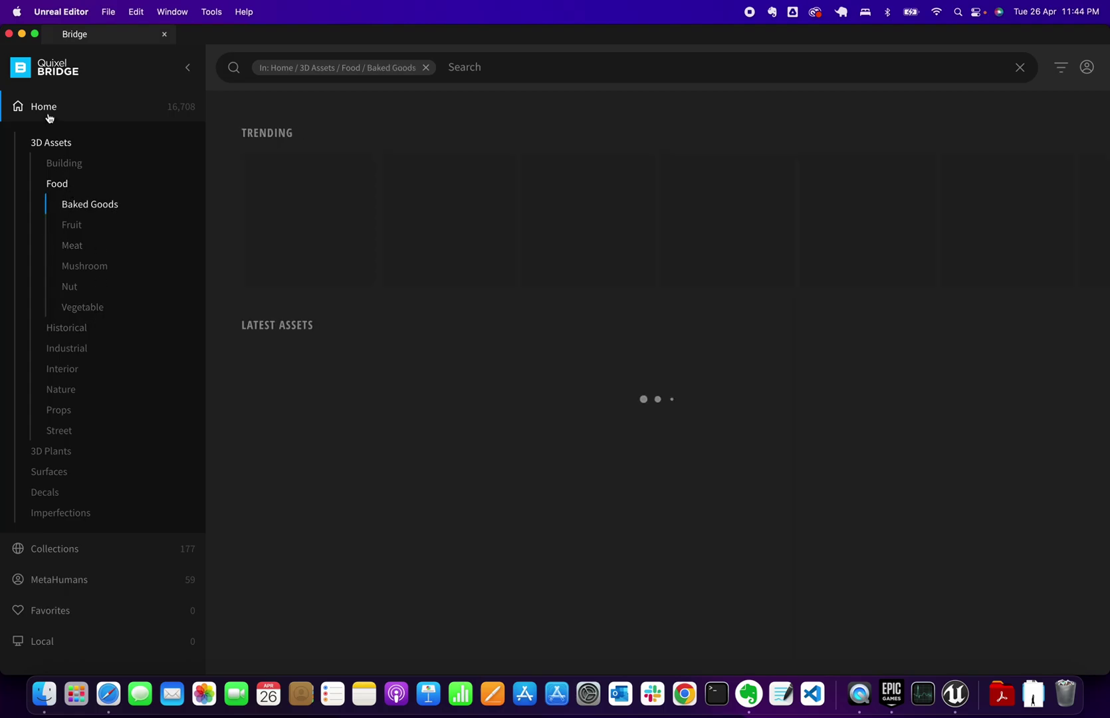
Show the Props › Books assets and restore Bridge to a floating window.
left_click(62, 411)
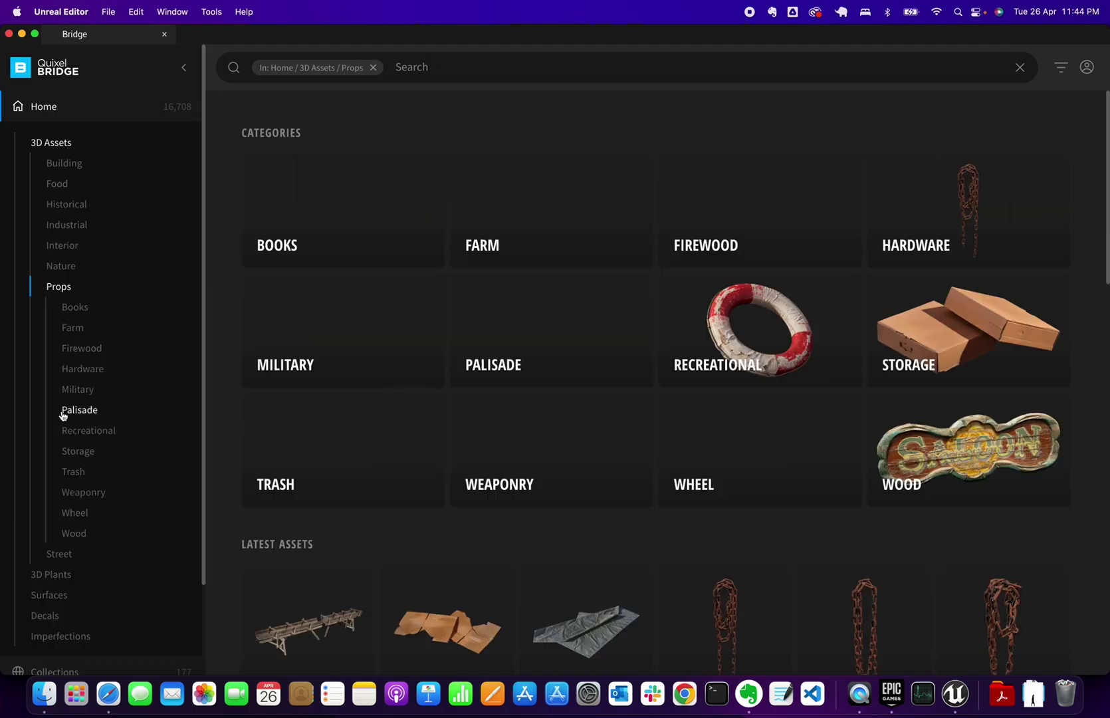
left_click(413, 260)
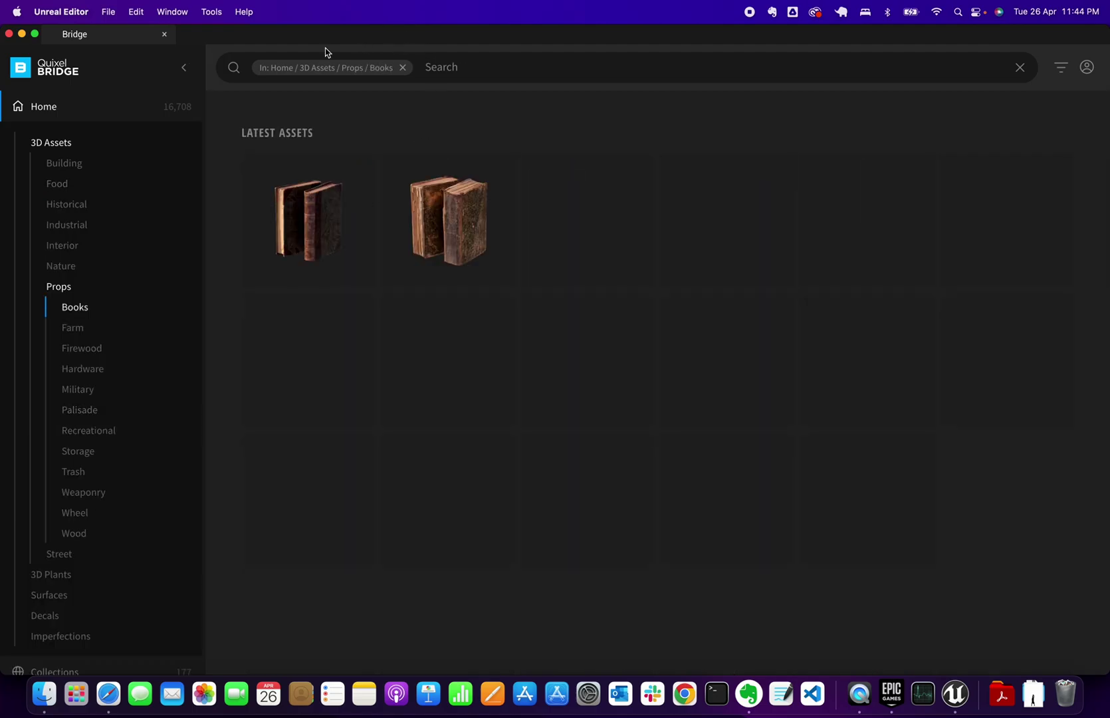
double_click(254, 42)
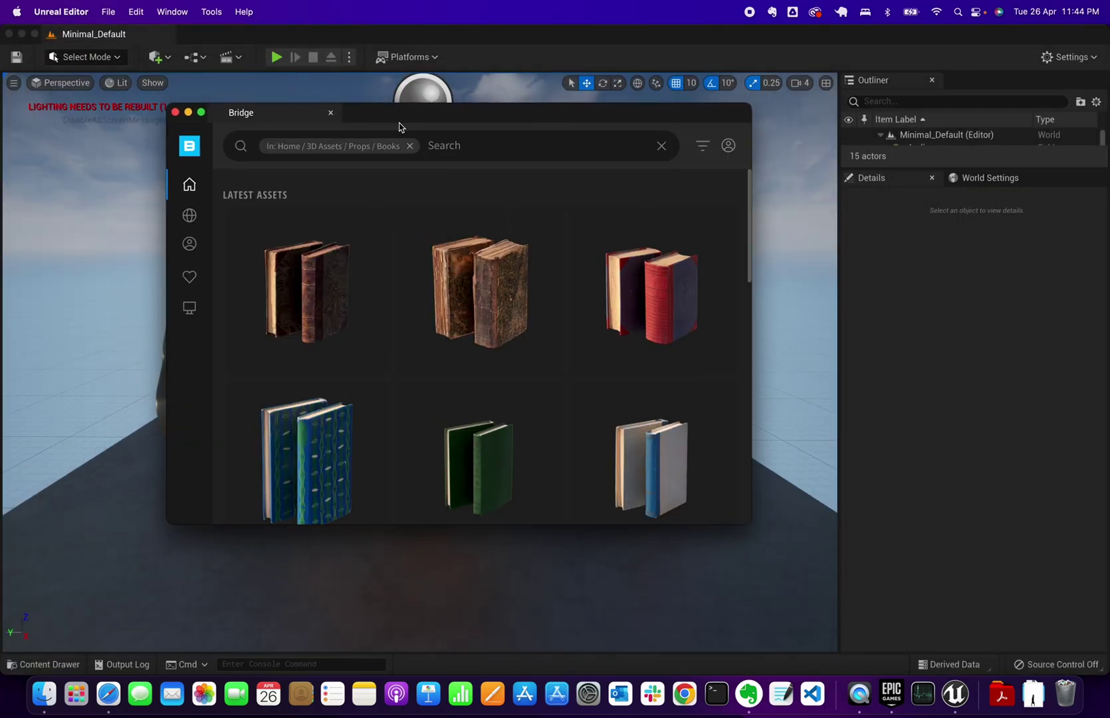
Drop the first brown book into the level, disable grid snap, and raise it onto the table.
left_click_drag(397, 118, 717, 189)
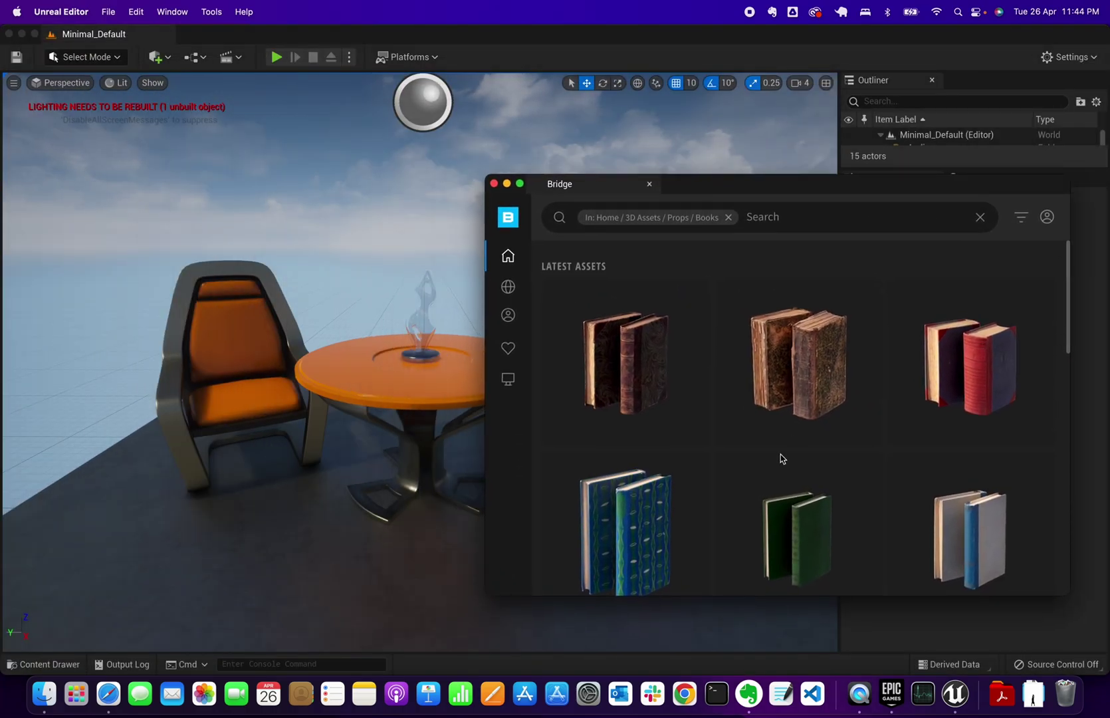
left_click_drag(612, 392, 368, 351)
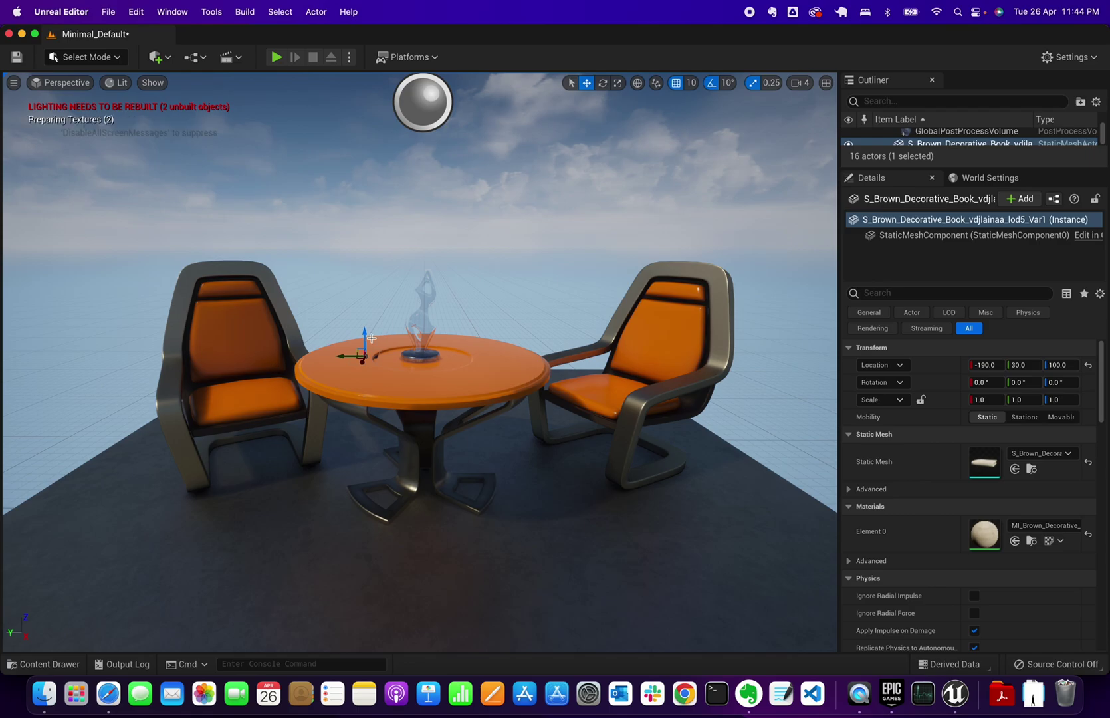
left_click(676, 82)
left_click_drag(364, 333, 364, 325)
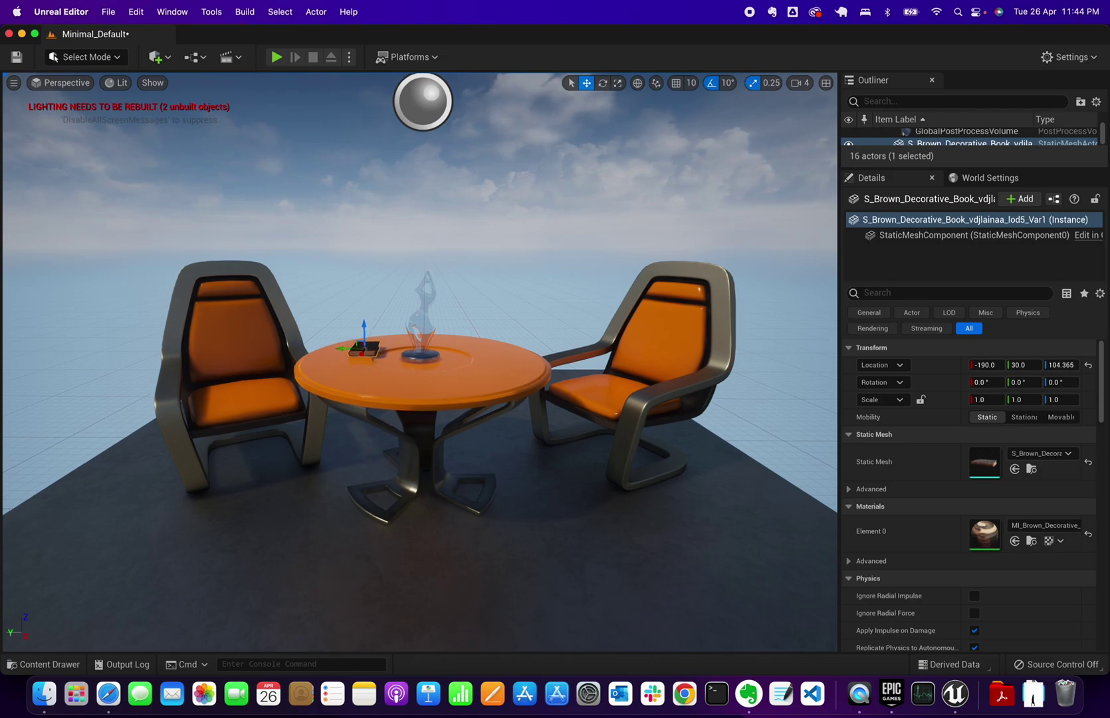
scroll(401, 471, "up", 6)
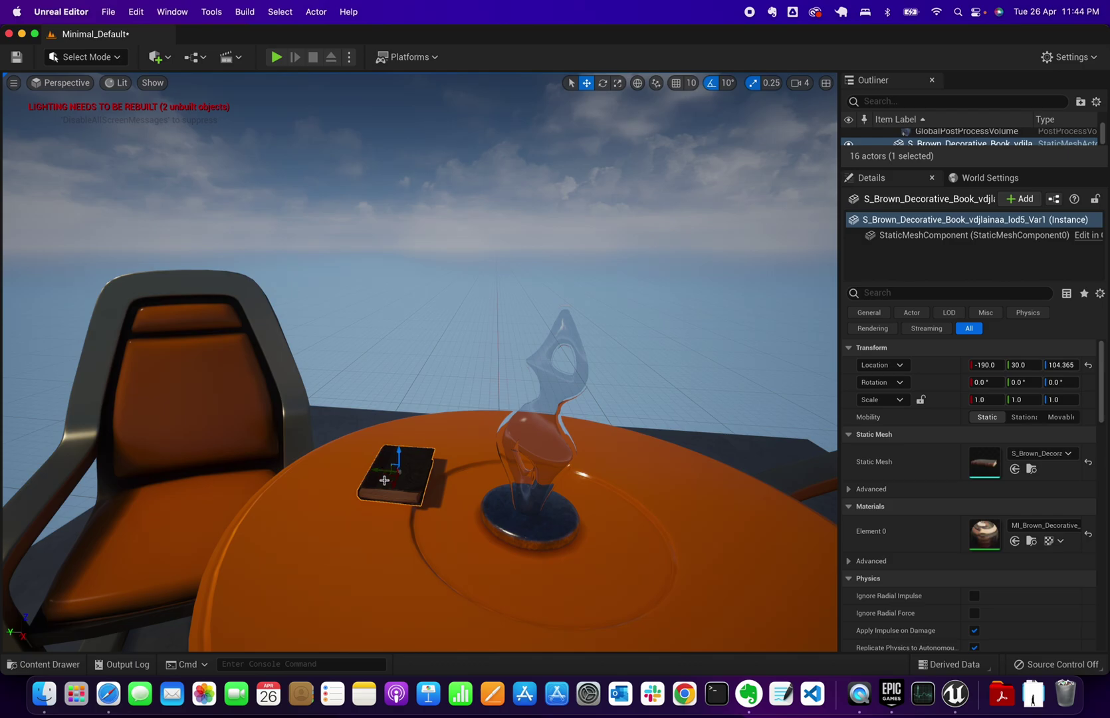
left_click_drag(375, 472, 363, 471)
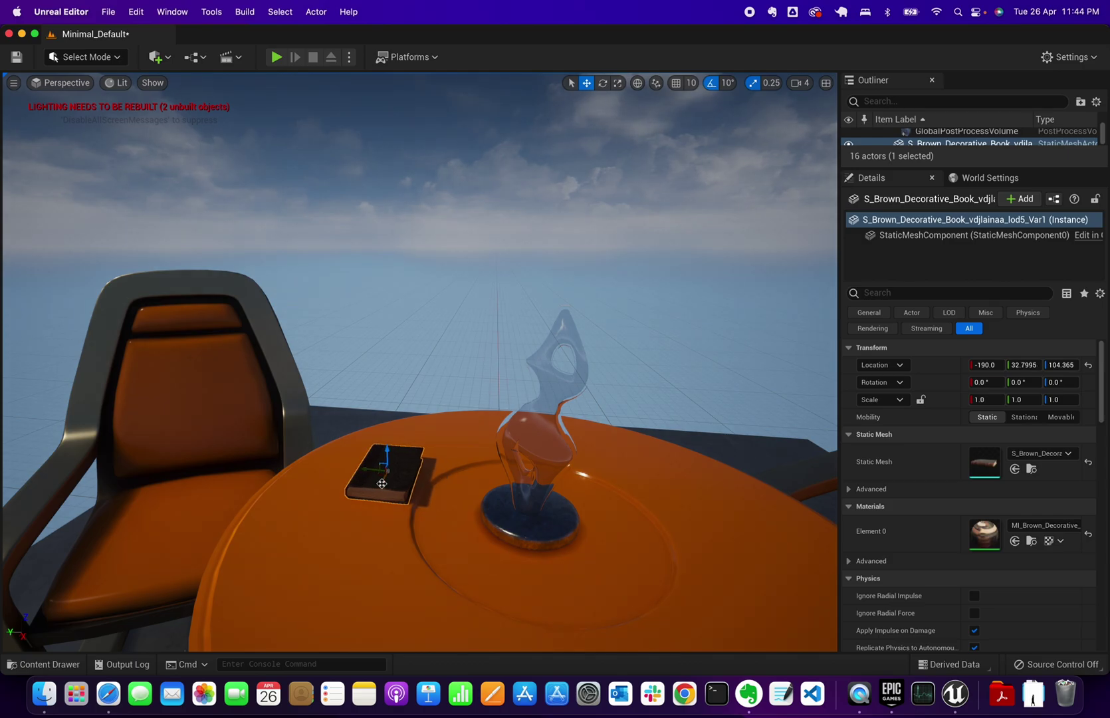
Navigate the Content Drawer to Content › Megascans › 3D_Assets › Brown_Decorative_Book.
left_click(41, 664)
left_click(100, 588)
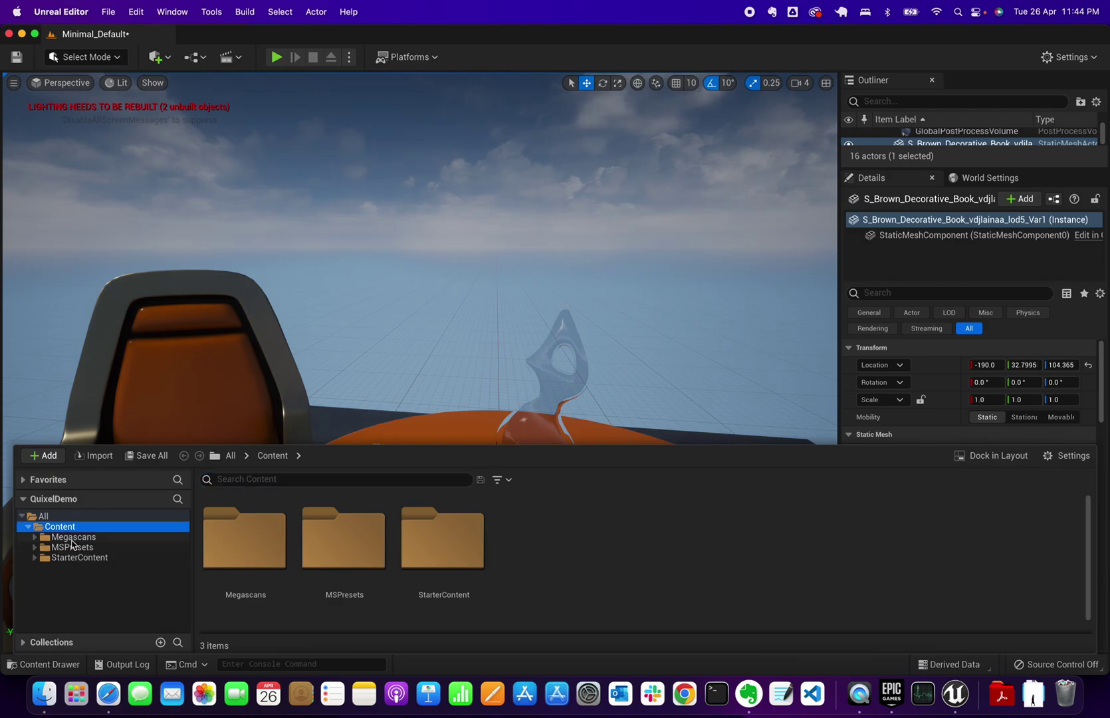
left_click(66, 538)
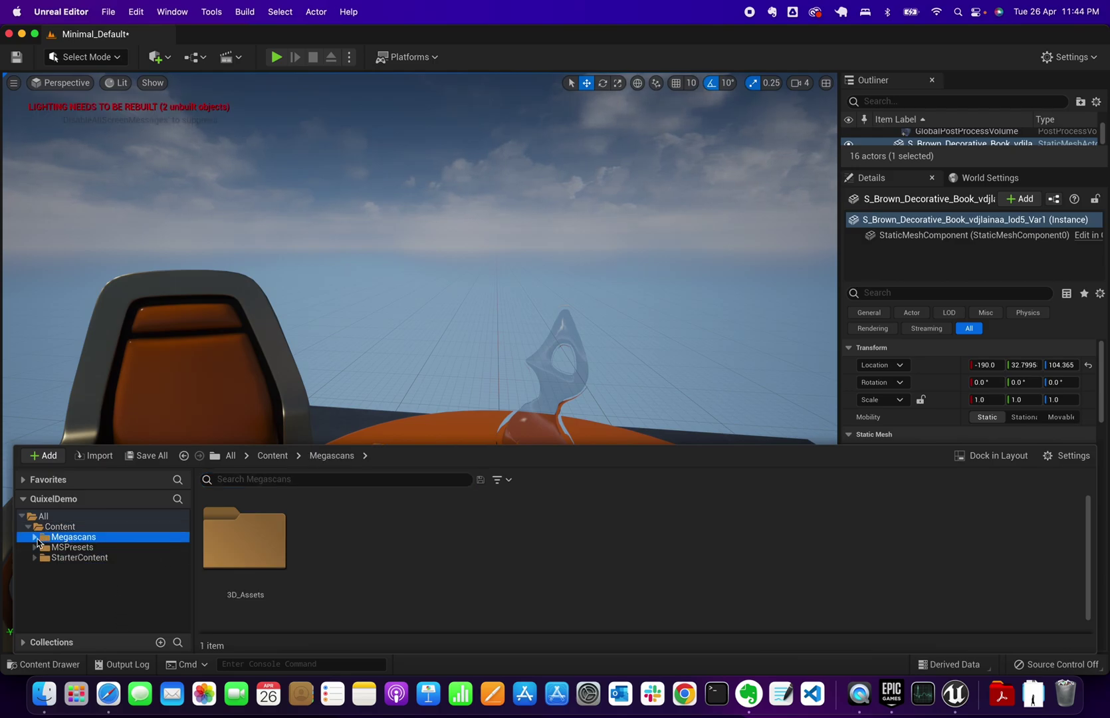
left_click(35, 537)
double_click(73, 547)
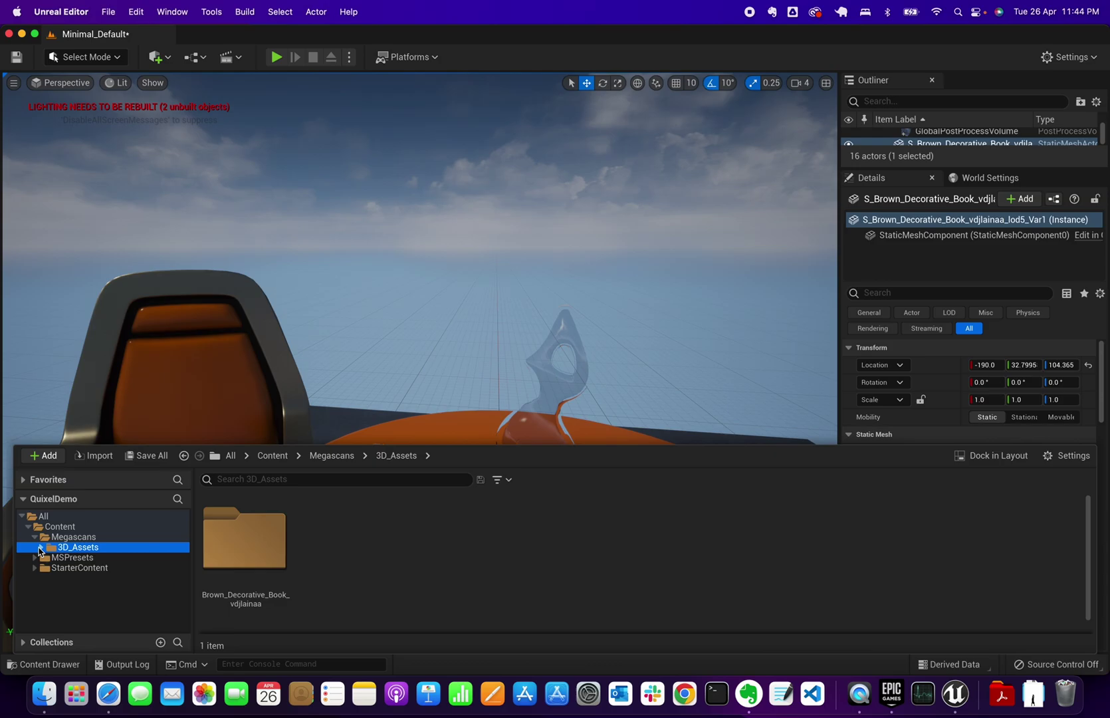
left_click(100, 557)
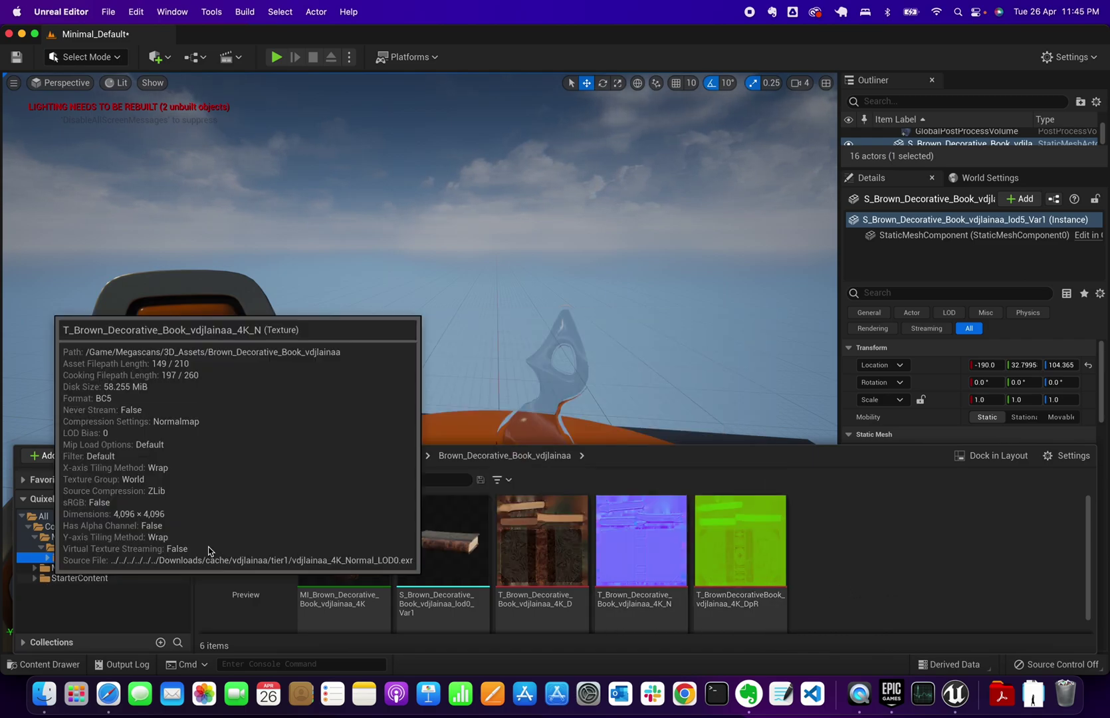
Check the MSPresets folders, return to 3D_Assets, and show all windows in Mission Control.
left_click(73, 568)
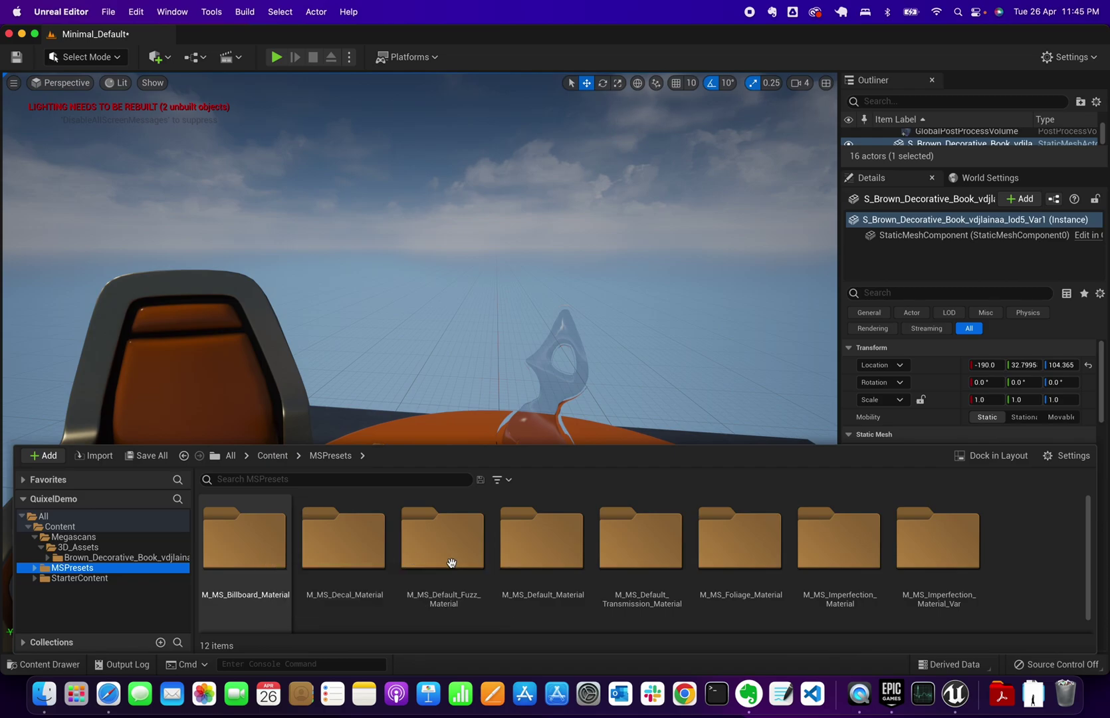
left_click(96, 559)
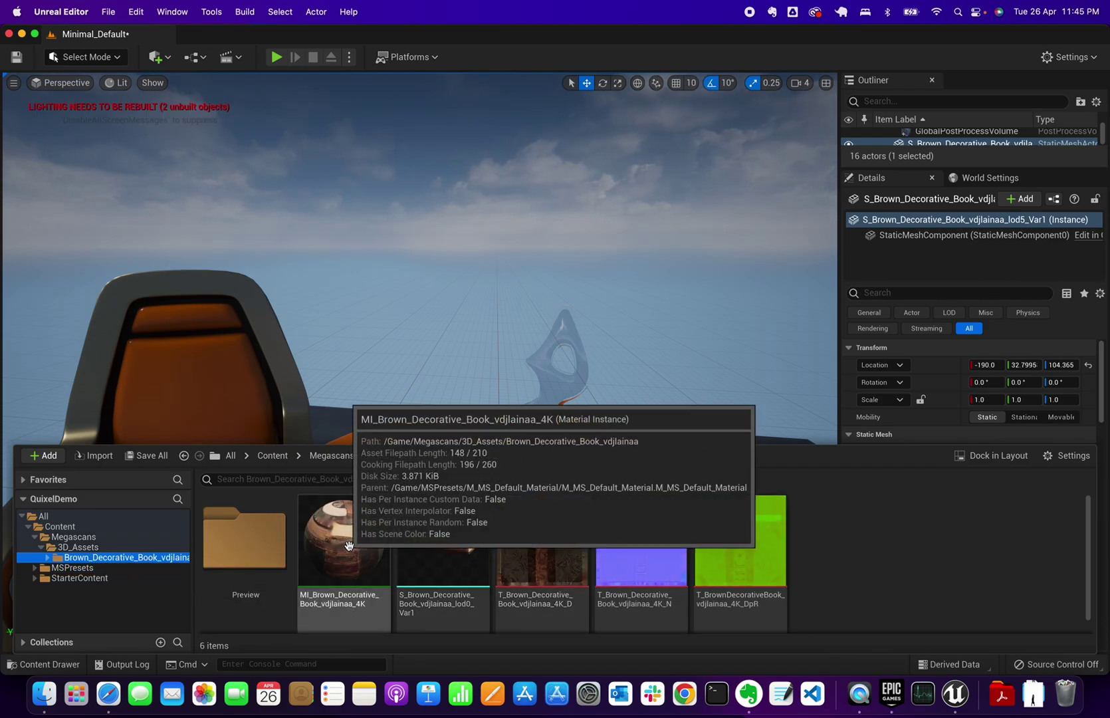
left_click(41, 547)
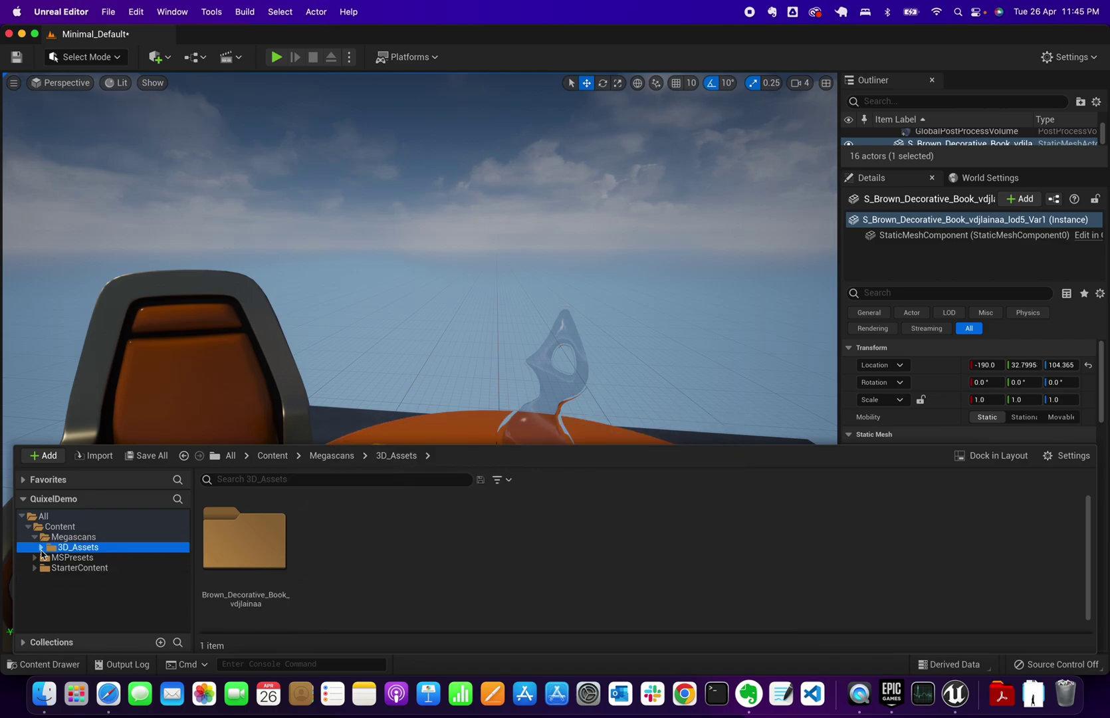
left_click(406, 577)
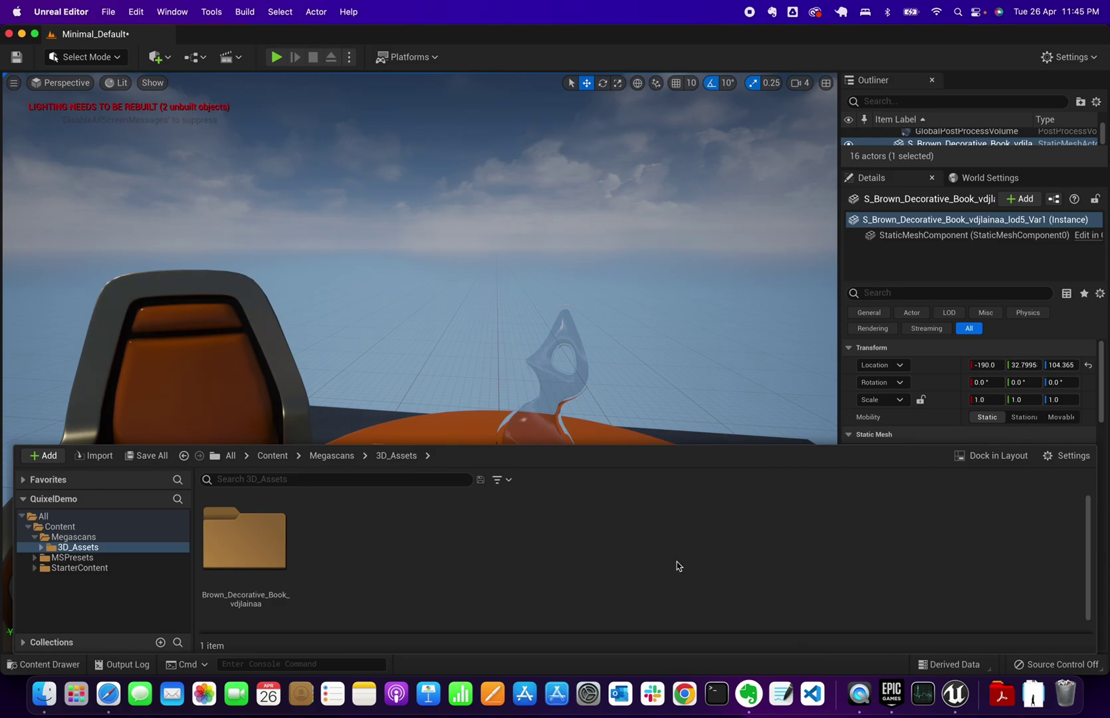
key("ctrl+Up")
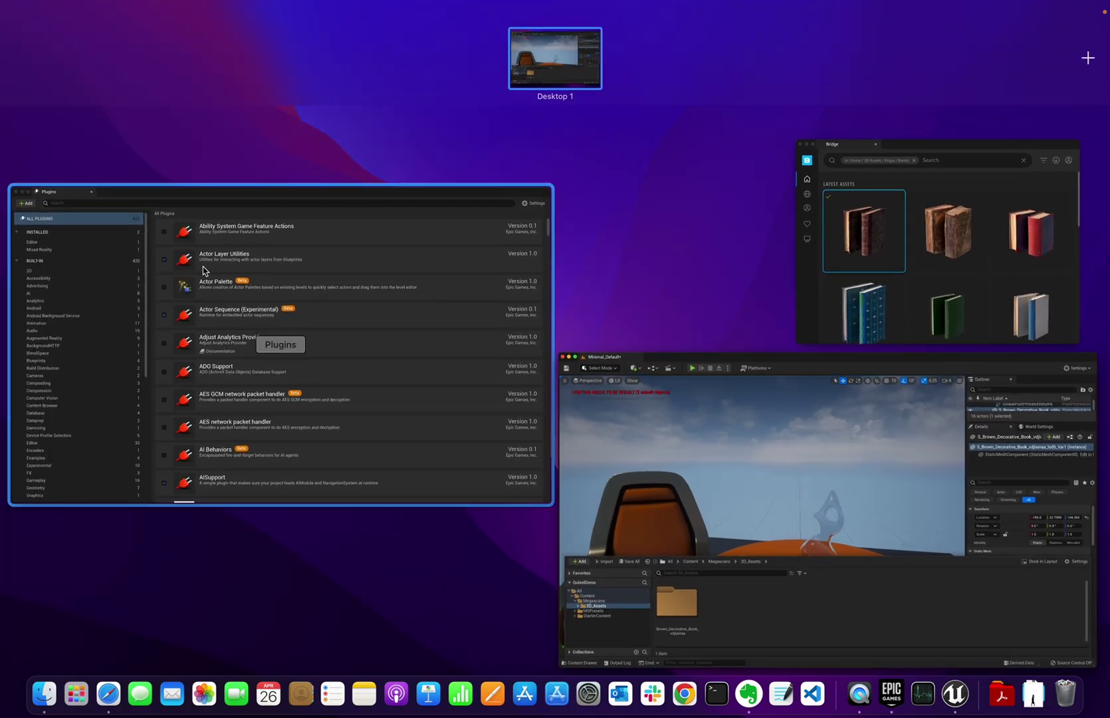
Close the Plugins window and bring Quixel Bridge to the front.
left_click(183, 223)
left_click(9, 33)
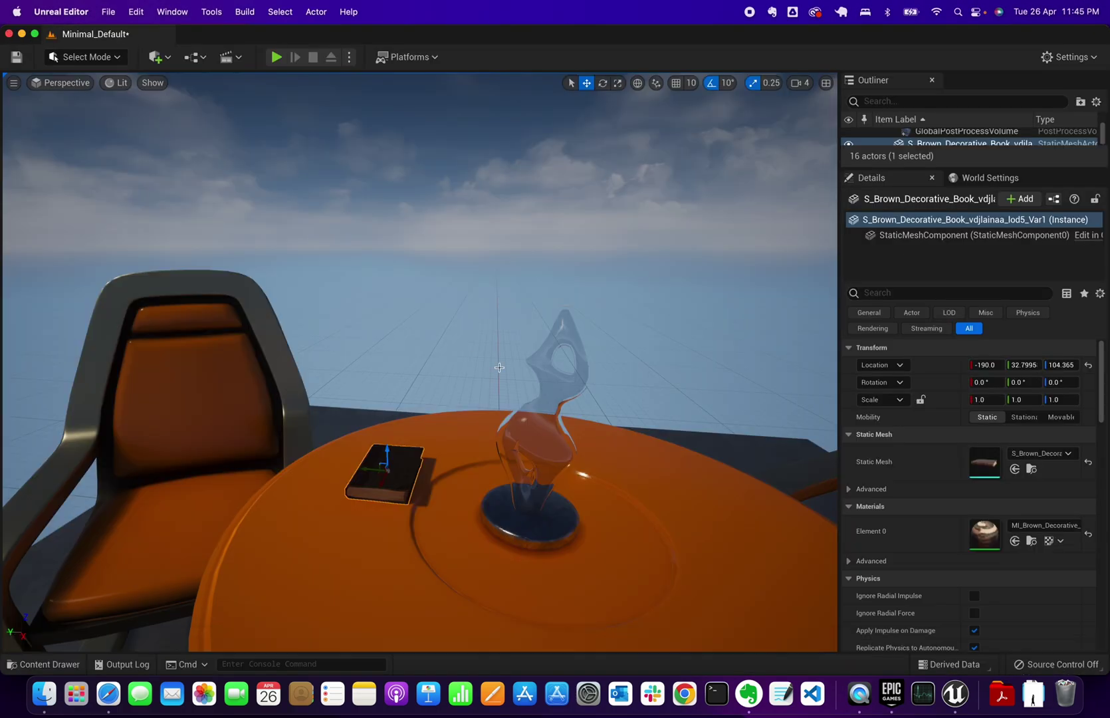
key("ctrl+Up")
left_click(855, 465)
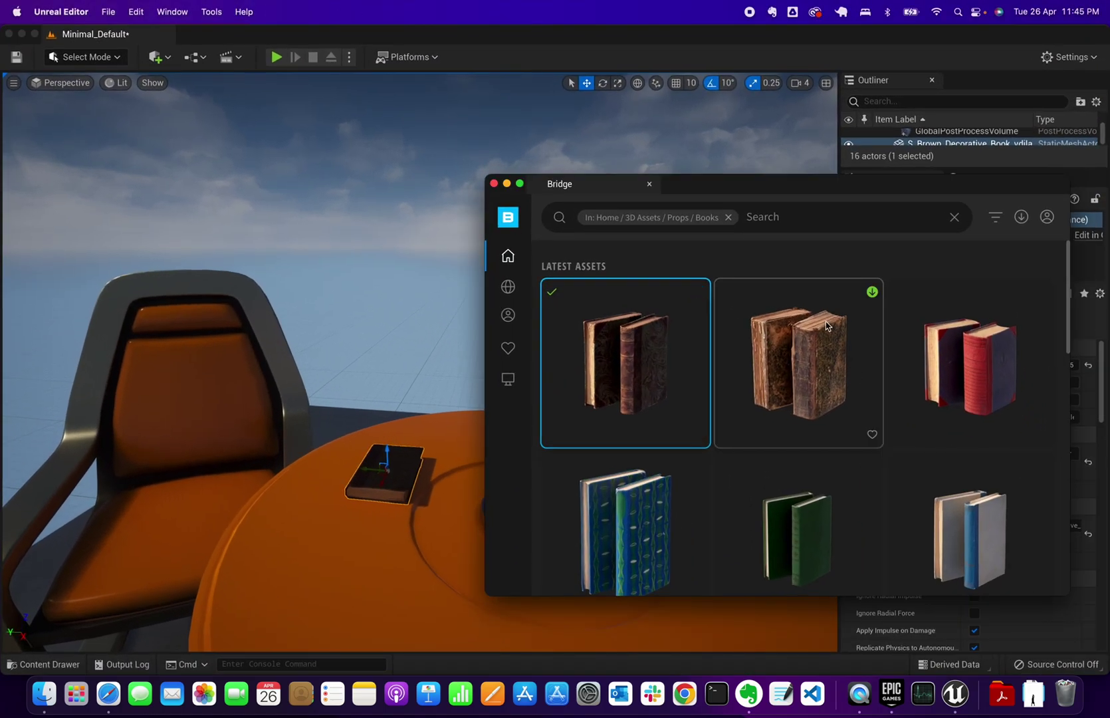
Open the Old Damaged Book and download it at High Quality.
left_click(806, 376)
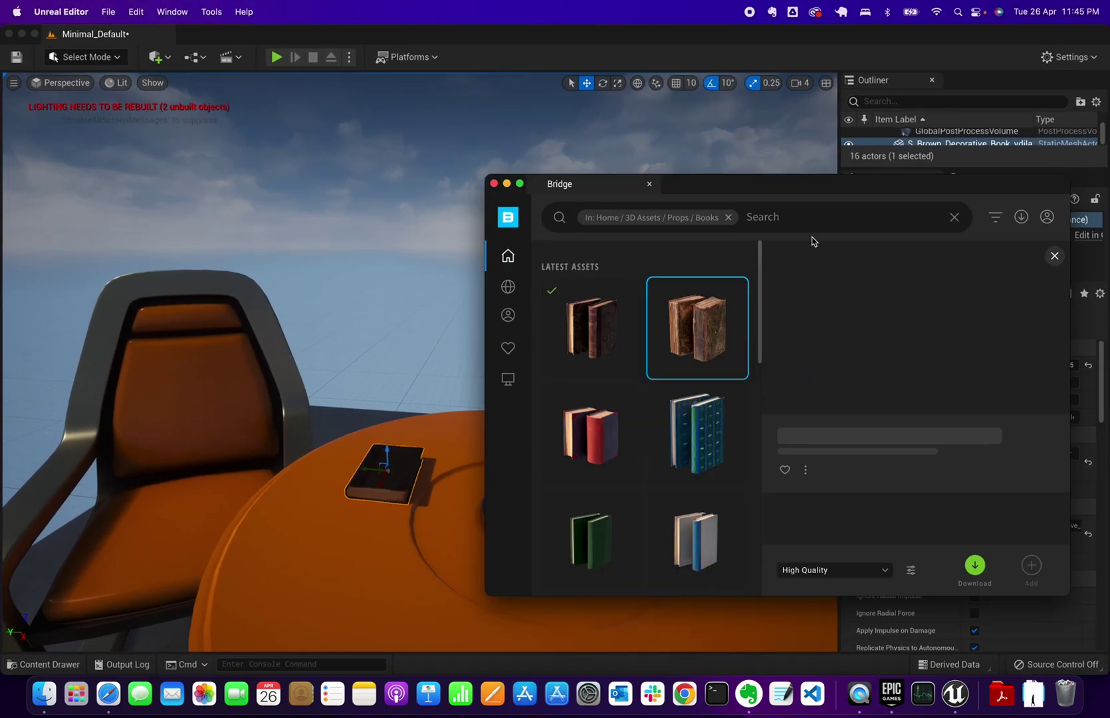
left_click_drag(759, 190, 682, 109)
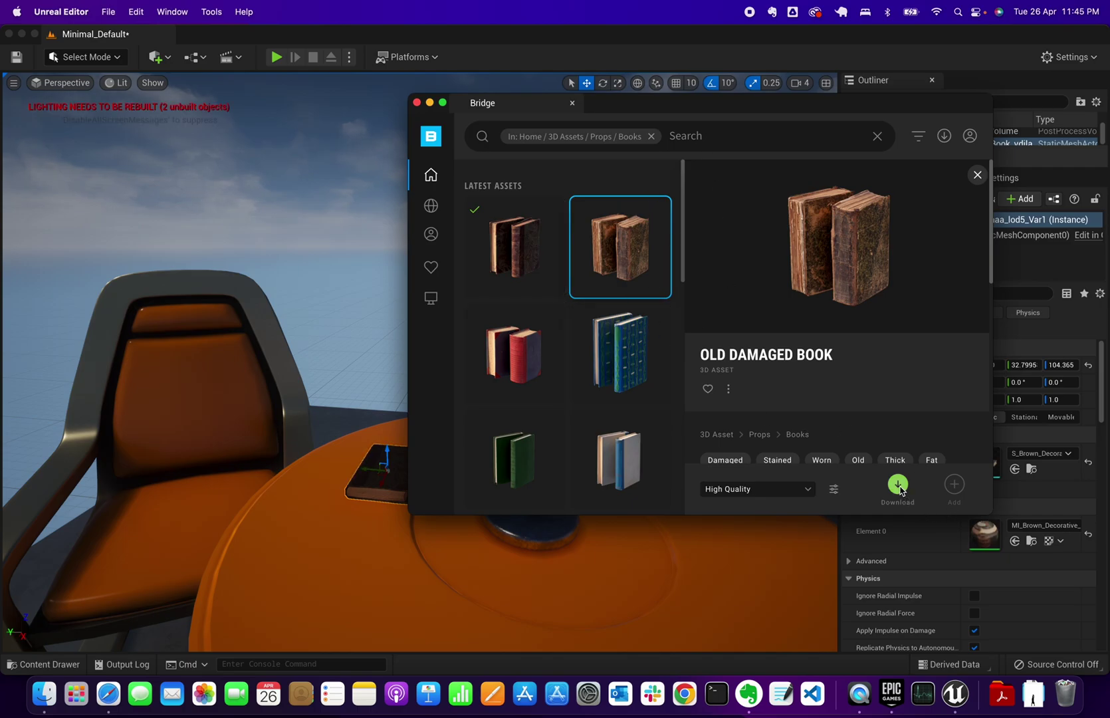
left_click(792, 494)
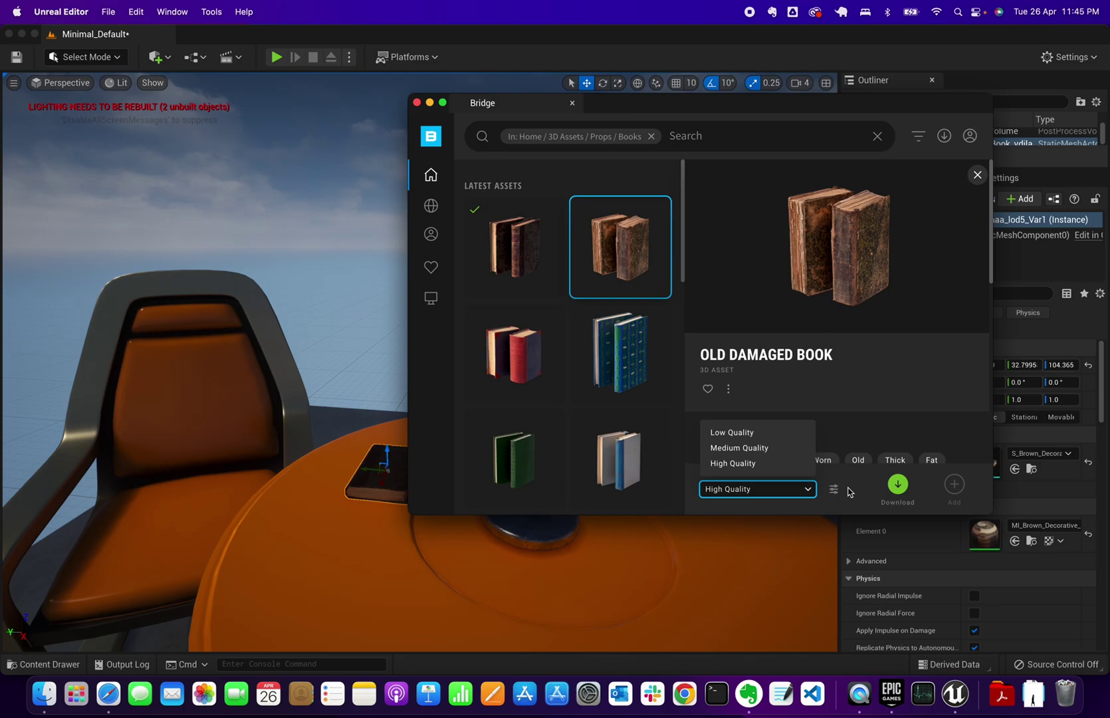
left_click(894, 485)
left_click(900, 486)
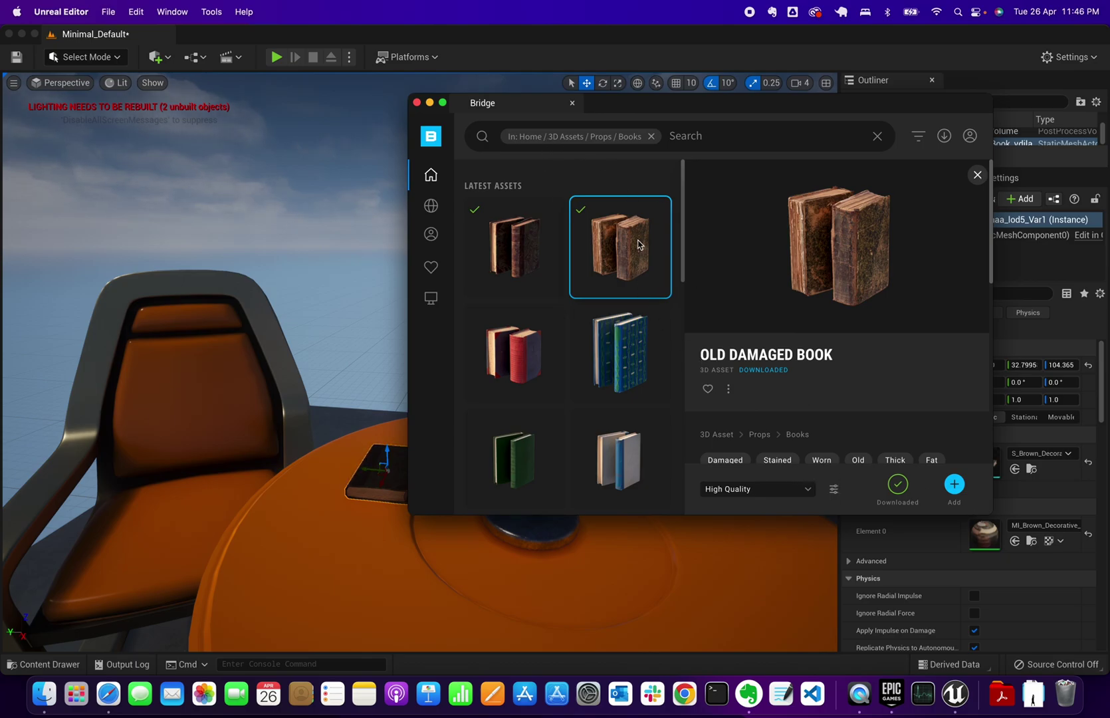
Add the downloaded Old Damaged Book to the project and open its Old_Damaged_Book folder.
left_click(953, 487)
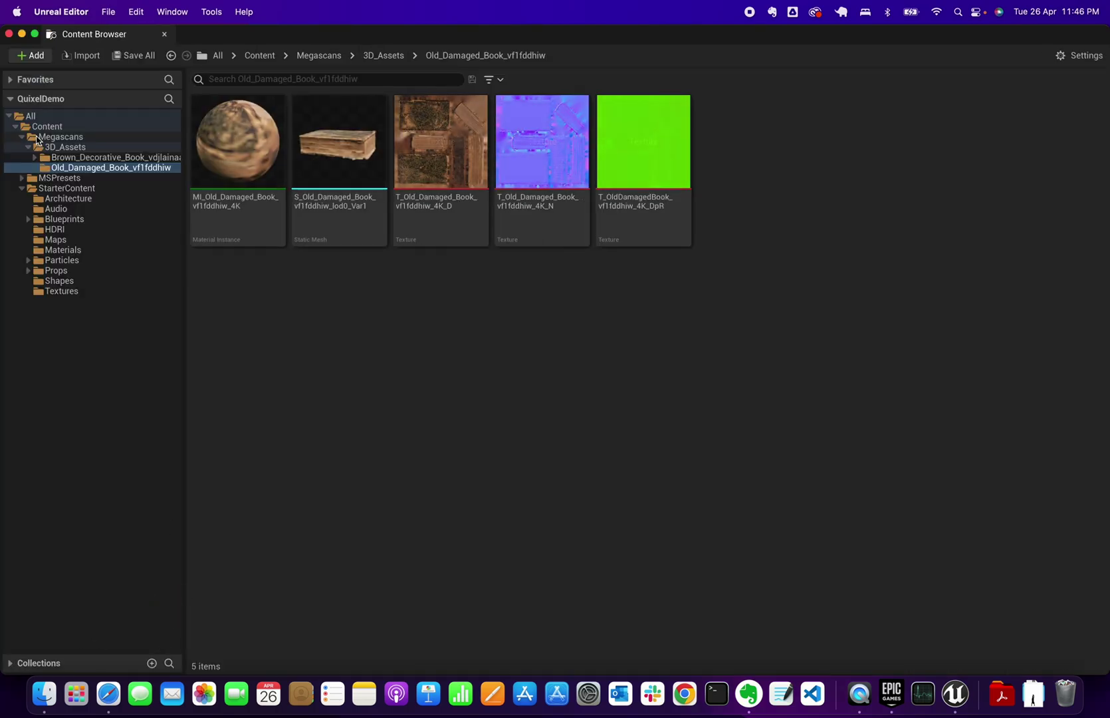
left_click(69, 158)
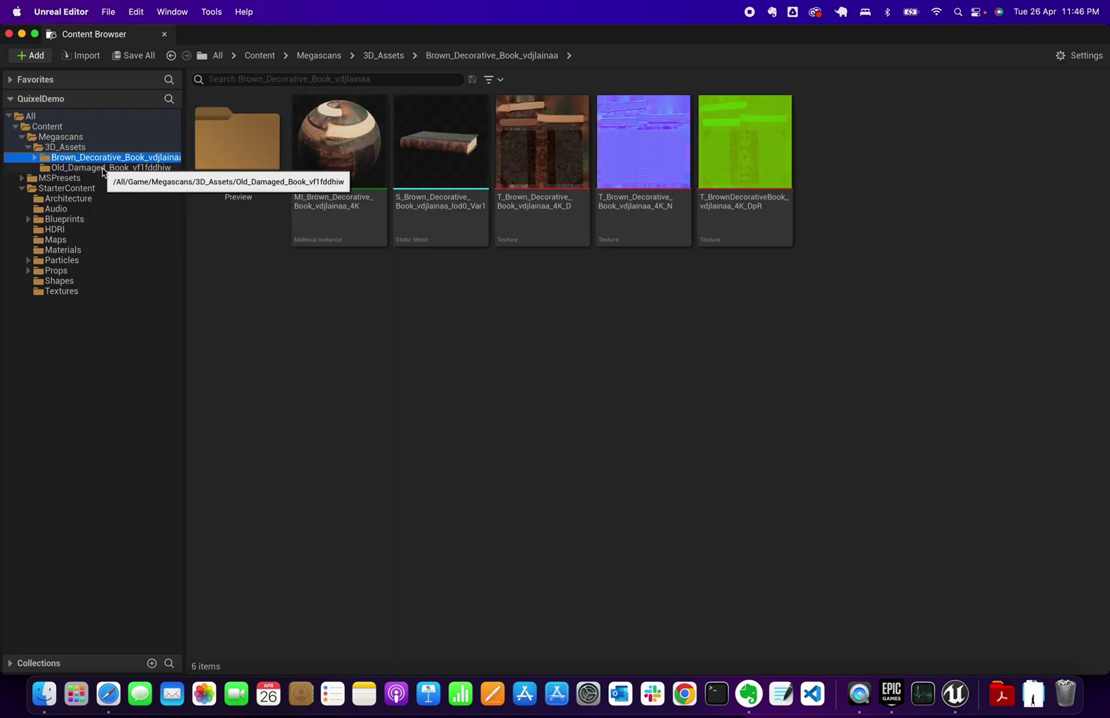
left_click(103, 169)
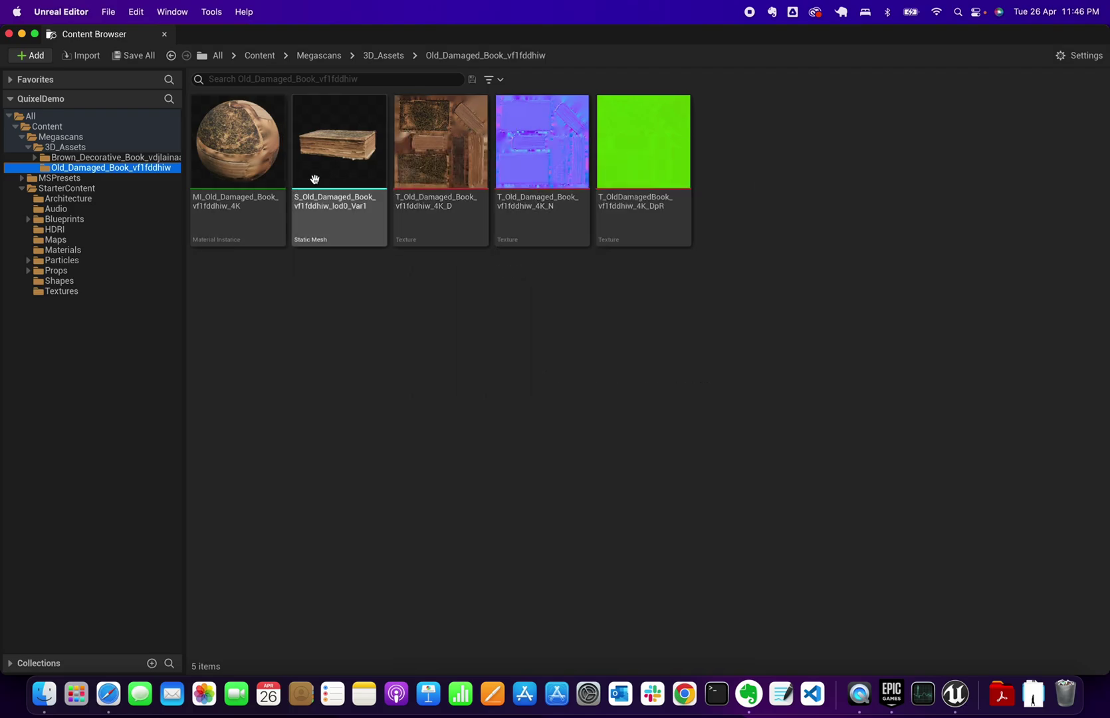
Drag S_Old_Damaged_Book onto the table across from the first book.
left_click(473, 39)
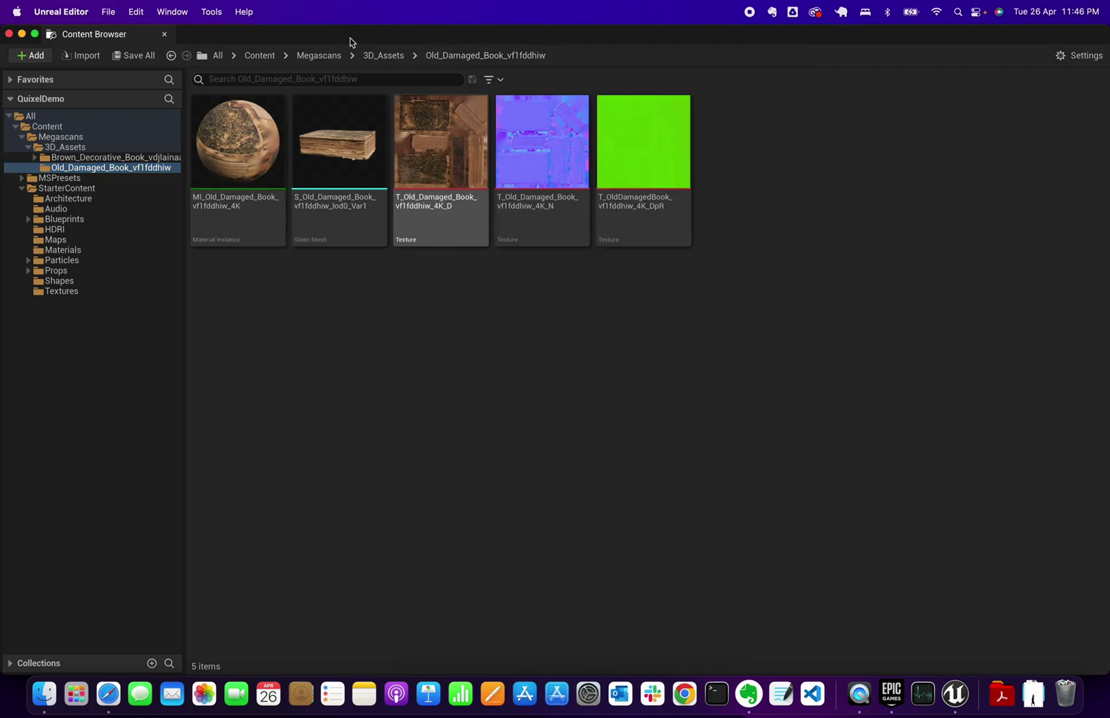
left_click_drag(233, 39, 365, 440)
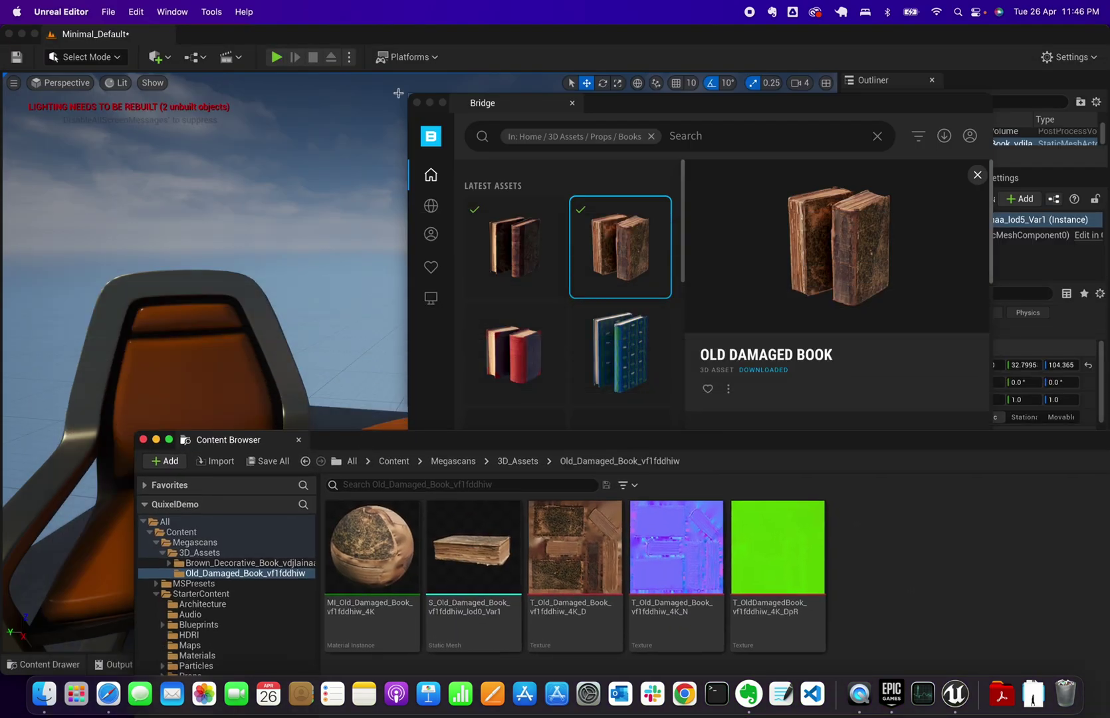
left_click_drag(705, 106, 1109, 256)
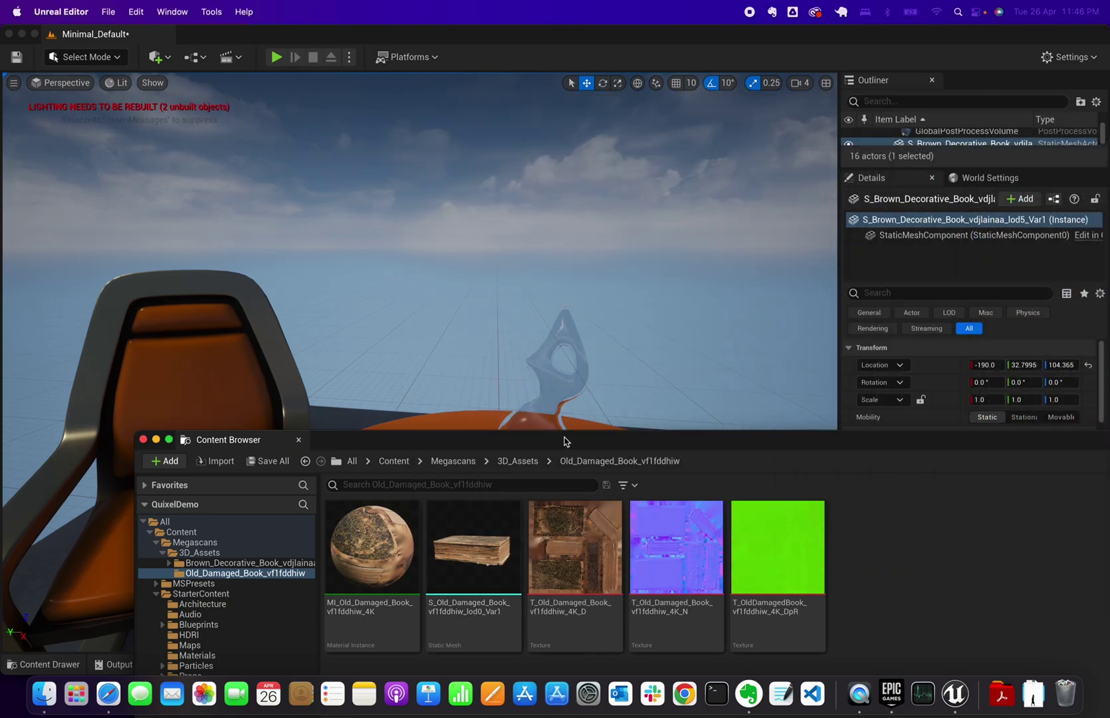
left_click_drag(573, 425, 499, 557)
left_click_drag(407, 644, 658, 510)
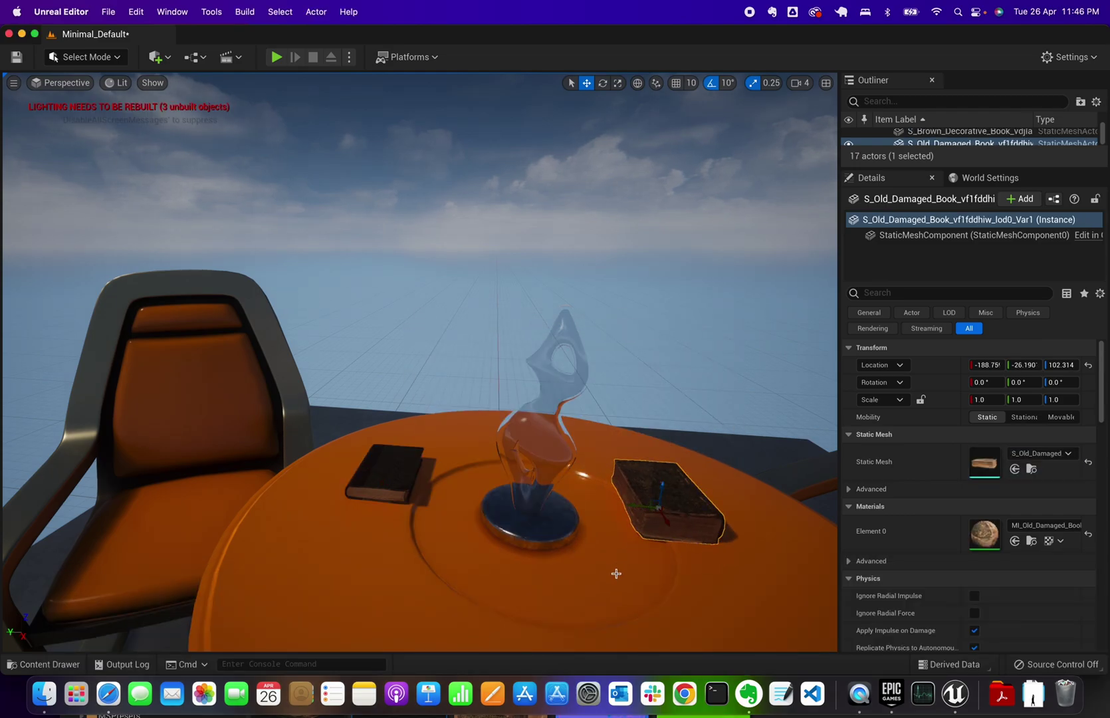
Pull the camera back to frame the whole table with both books.
scroll(638, 522, "down", 5)
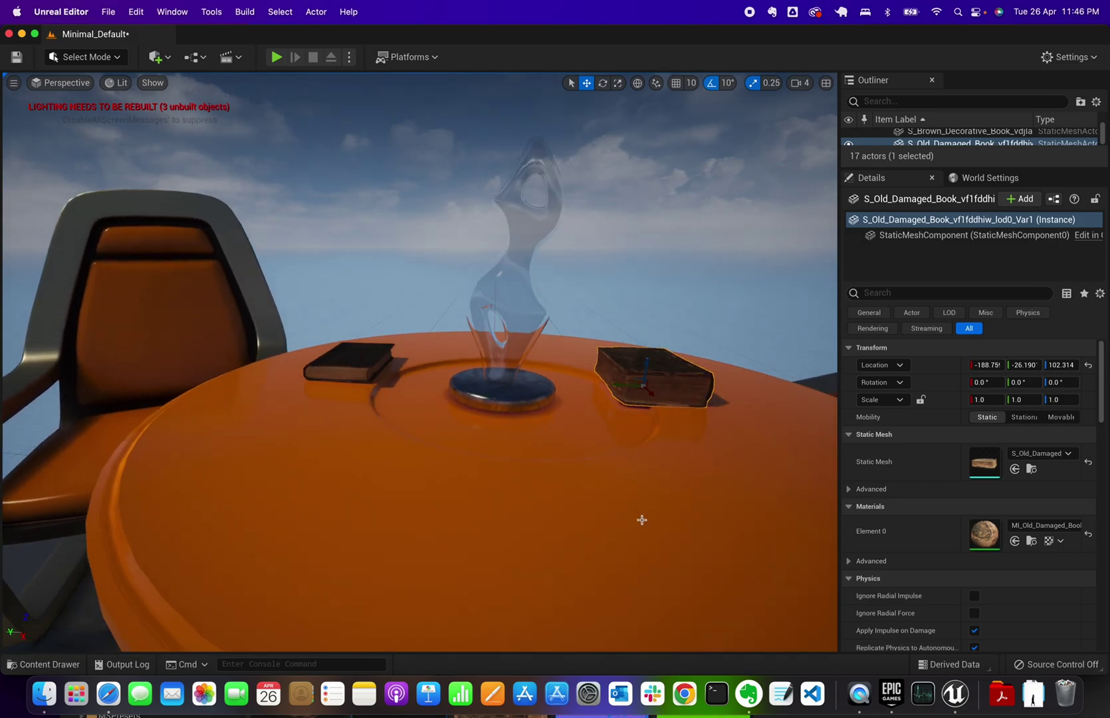
right_click_drag(640, 523, 671, 523)
scroll(581, 383, "down", 5)
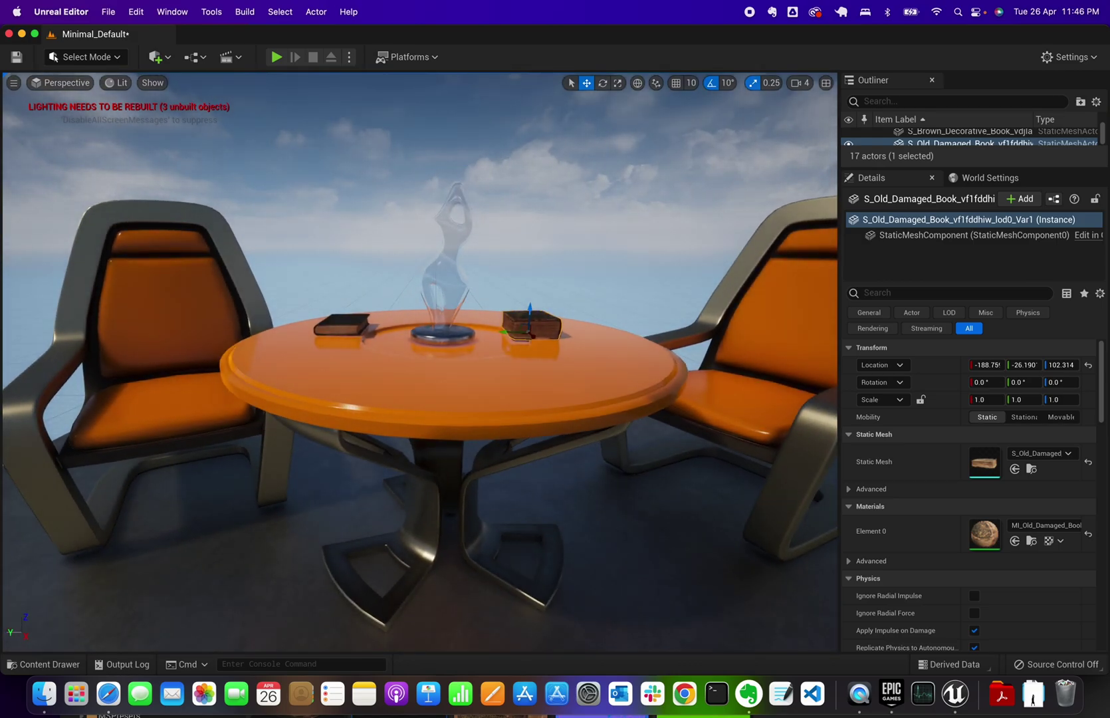
left_click(582, 345)
left_click(442, 442)
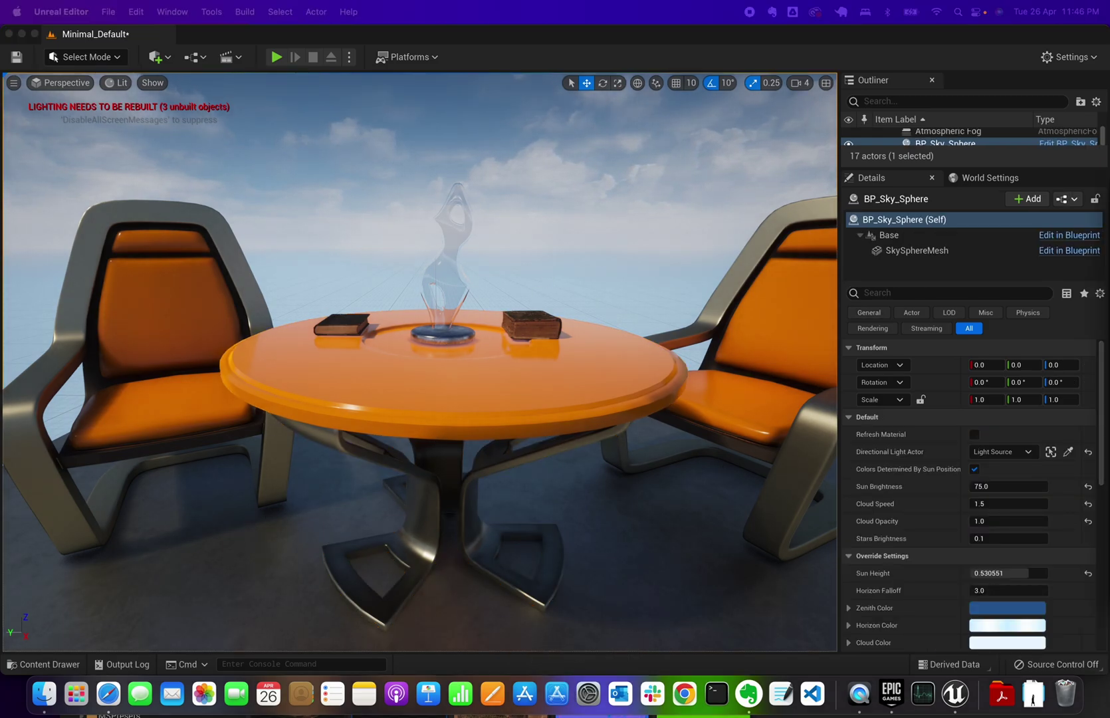
left_click(591, 191)
Maximize Bridge and open the Abandoned Factory collection under Collections > Environment > Industrial.
double_click(591, 191)
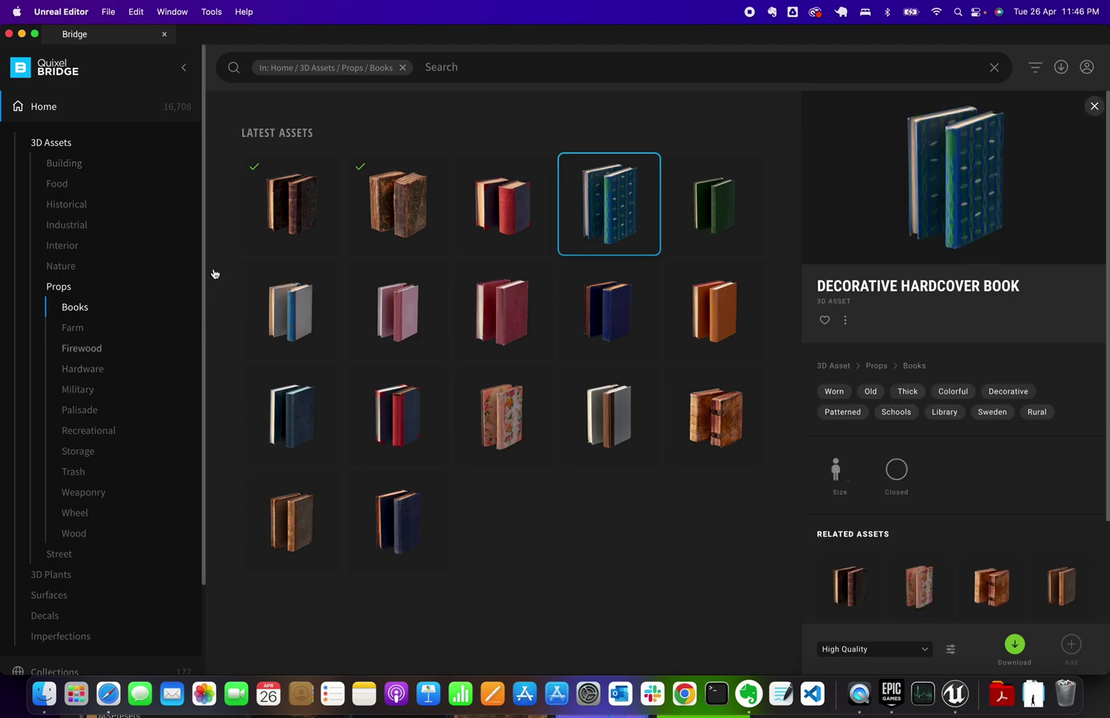
scroll(199, 273, "down", 5)
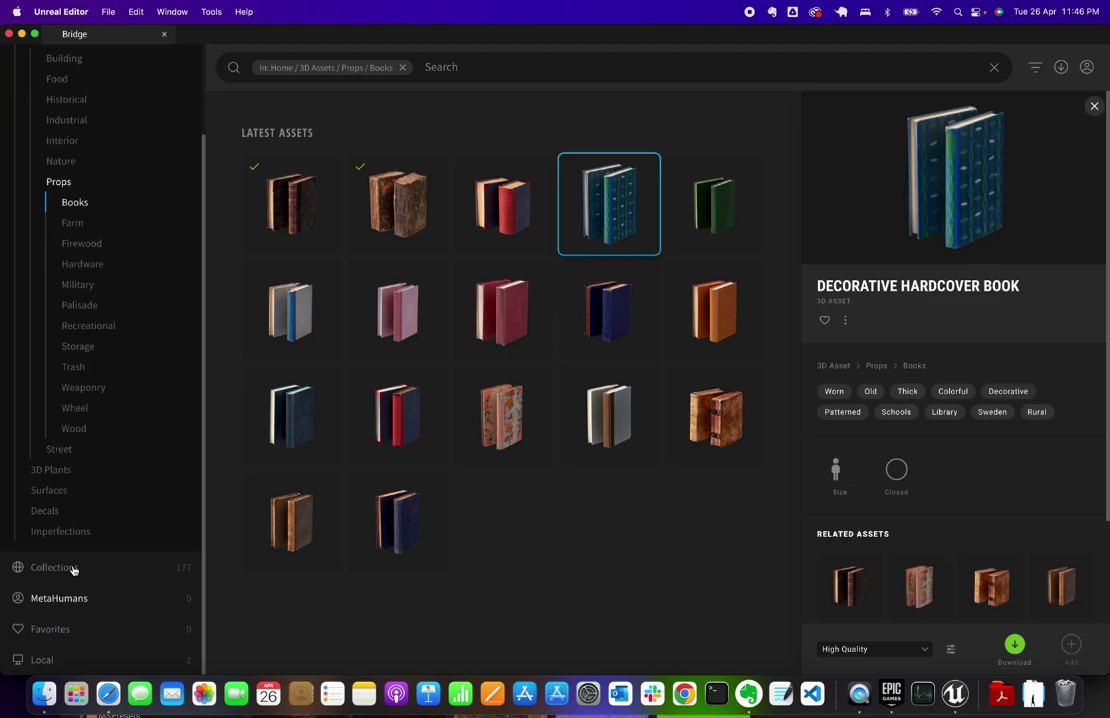
left_click(72, 568)
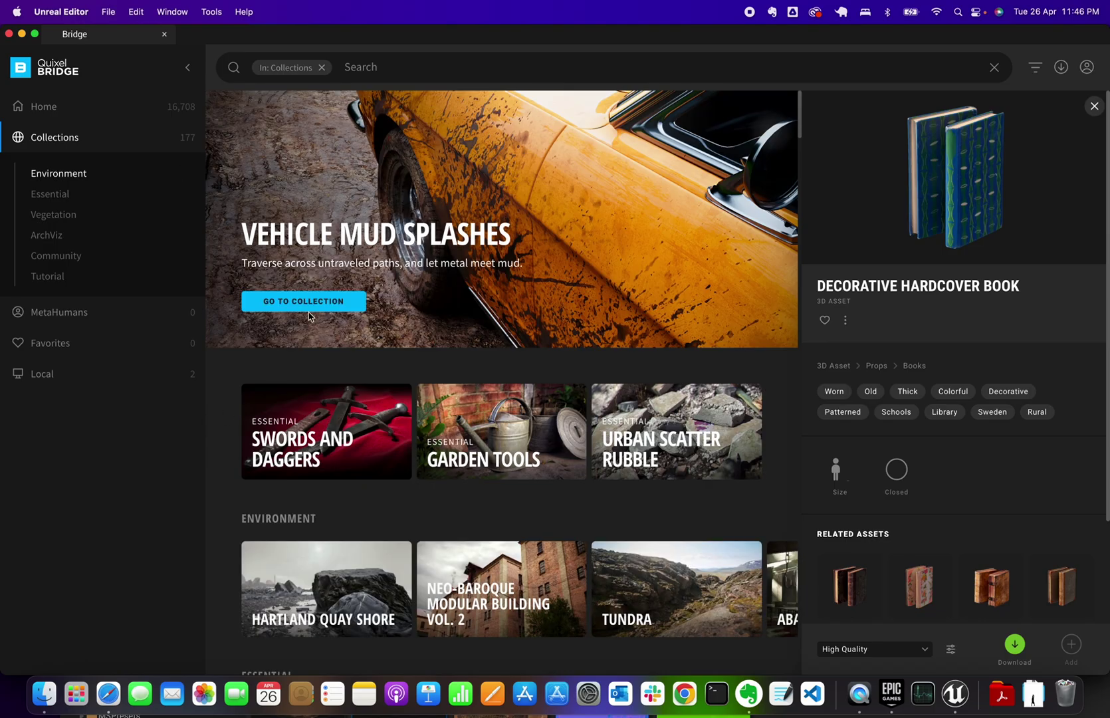
left_click(67, 175)
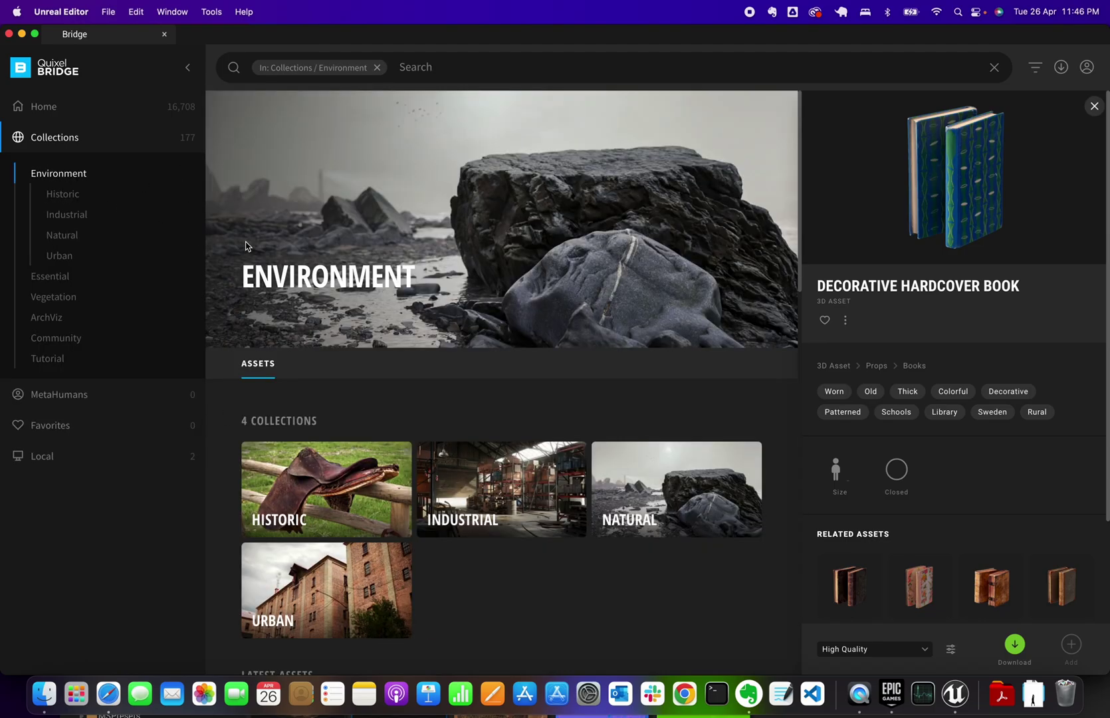
left_click(69, 217)
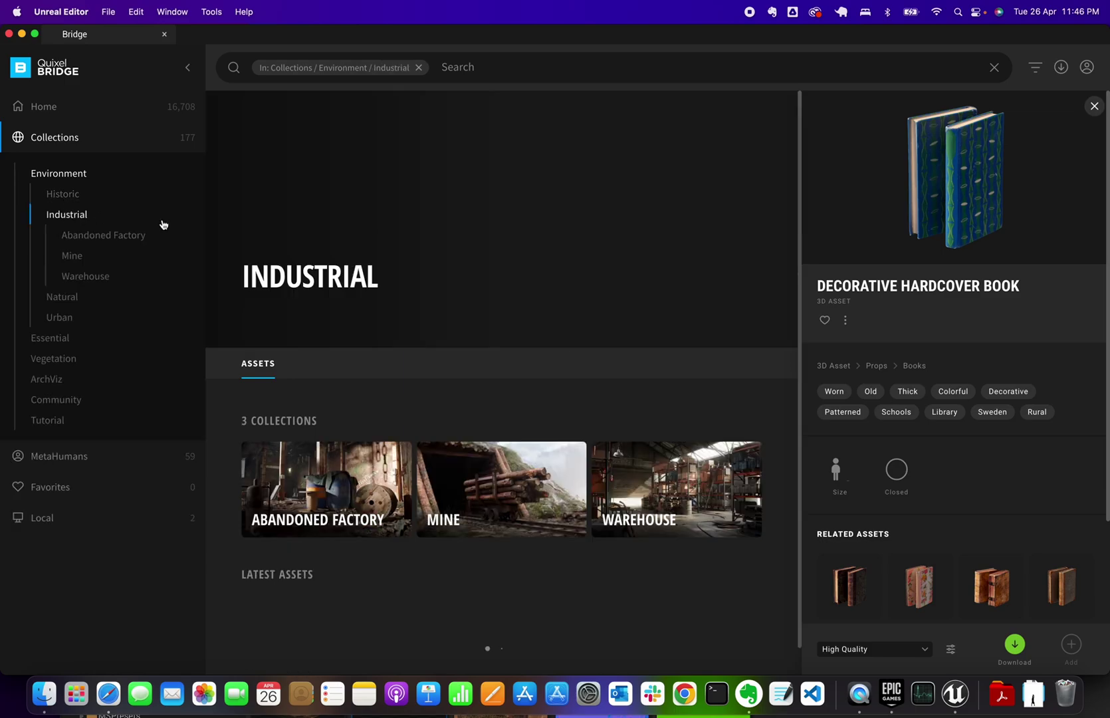
left_click(311, 474)
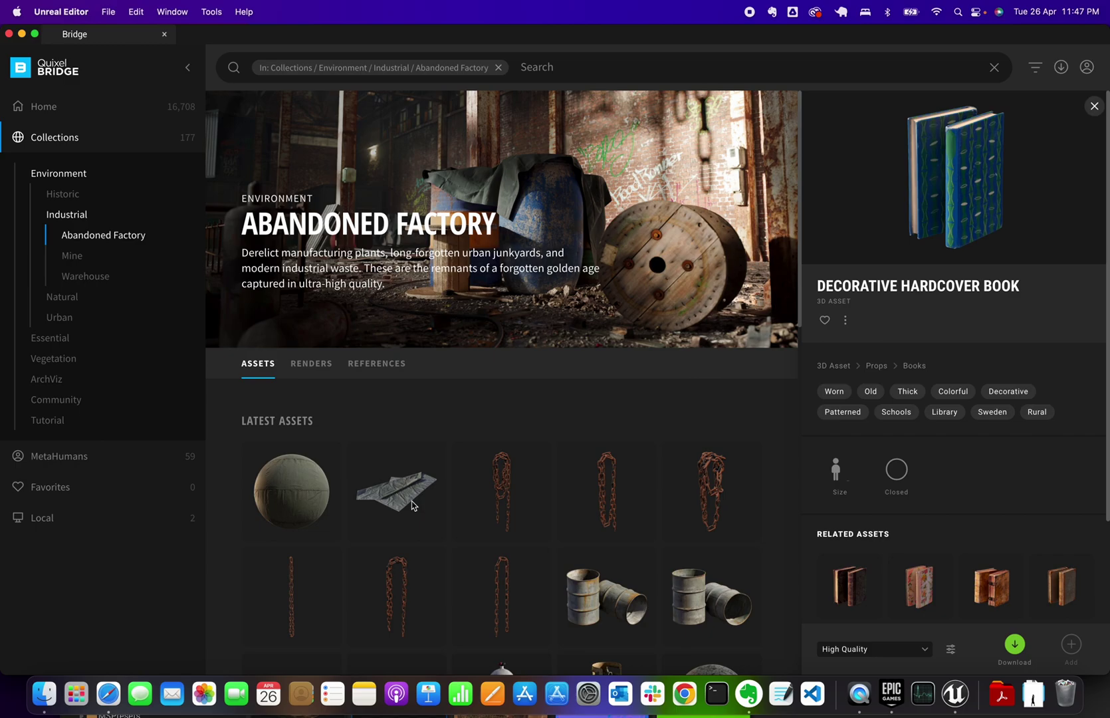
Show the Tarp surface's details and shrink Bridge to a floating window over the level.
scroll(538, 504, "down", 15)
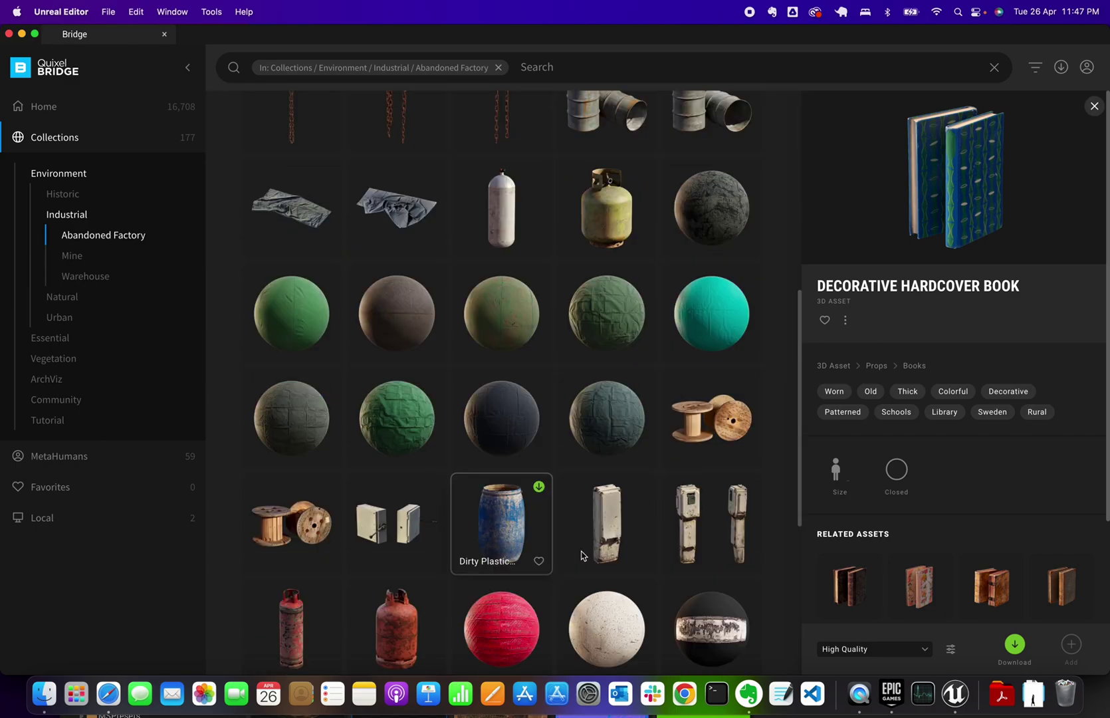
scroll(580, 555, "up", 15)
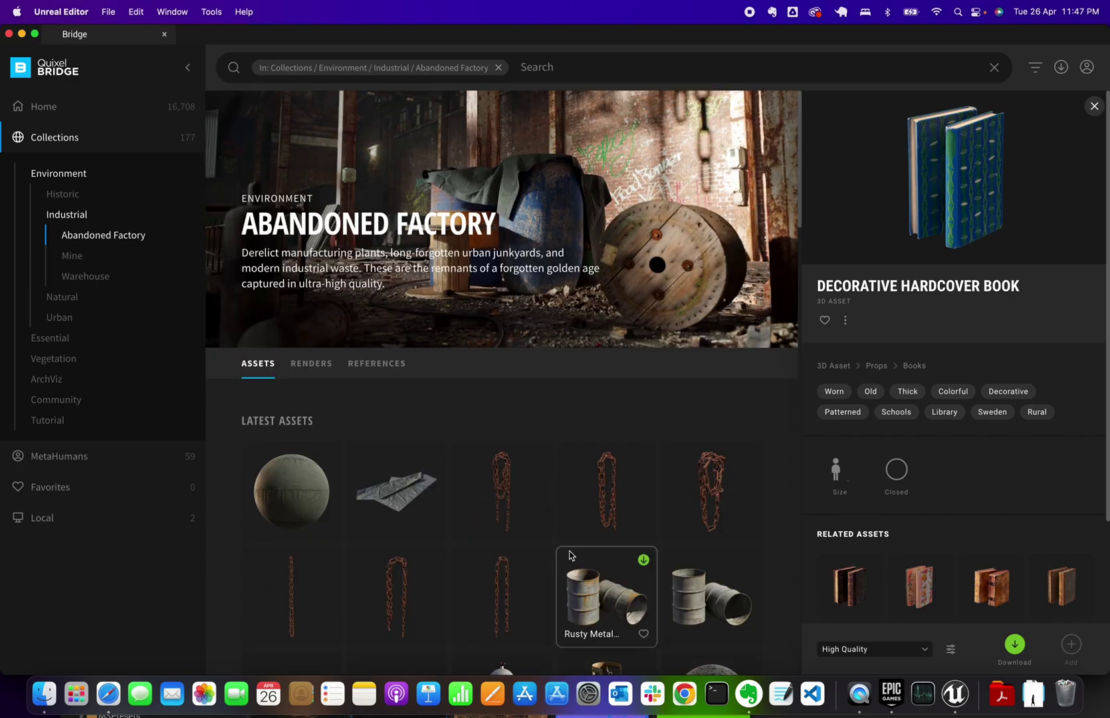
left_click(286, 489)
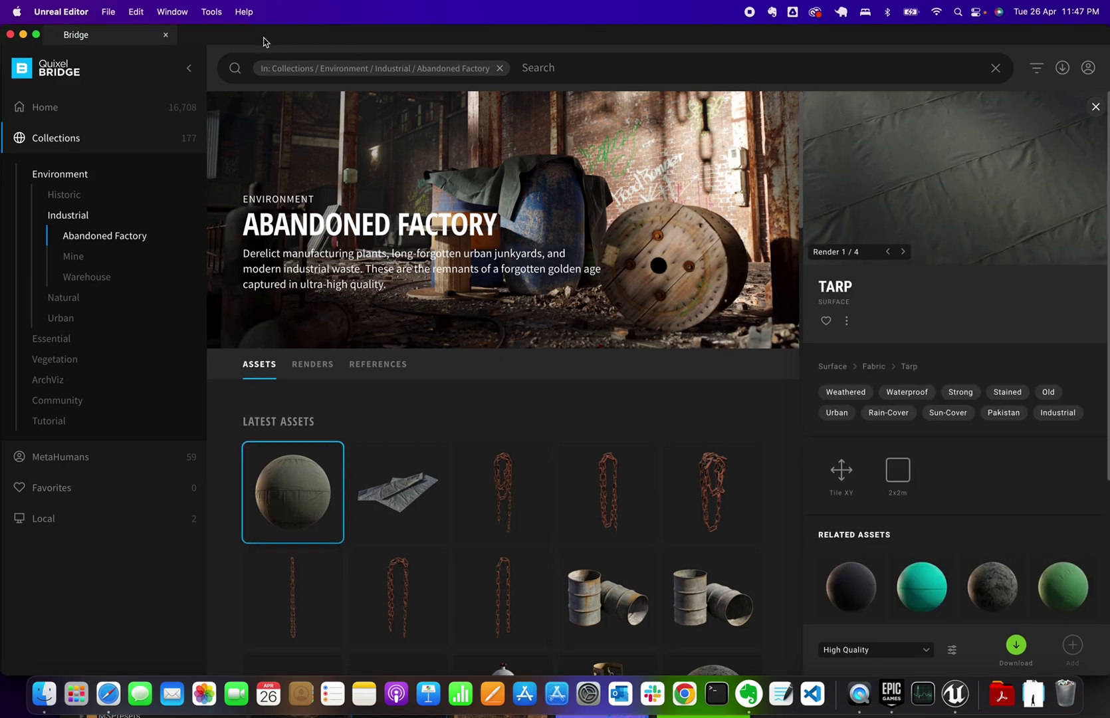
left_click_drag(266, 40, 672, 109)
left_click(297, 555)
Close the floating asset browser and bring Bridge back in front of the editor.
right_click_drag(297, 555, 303, 565)
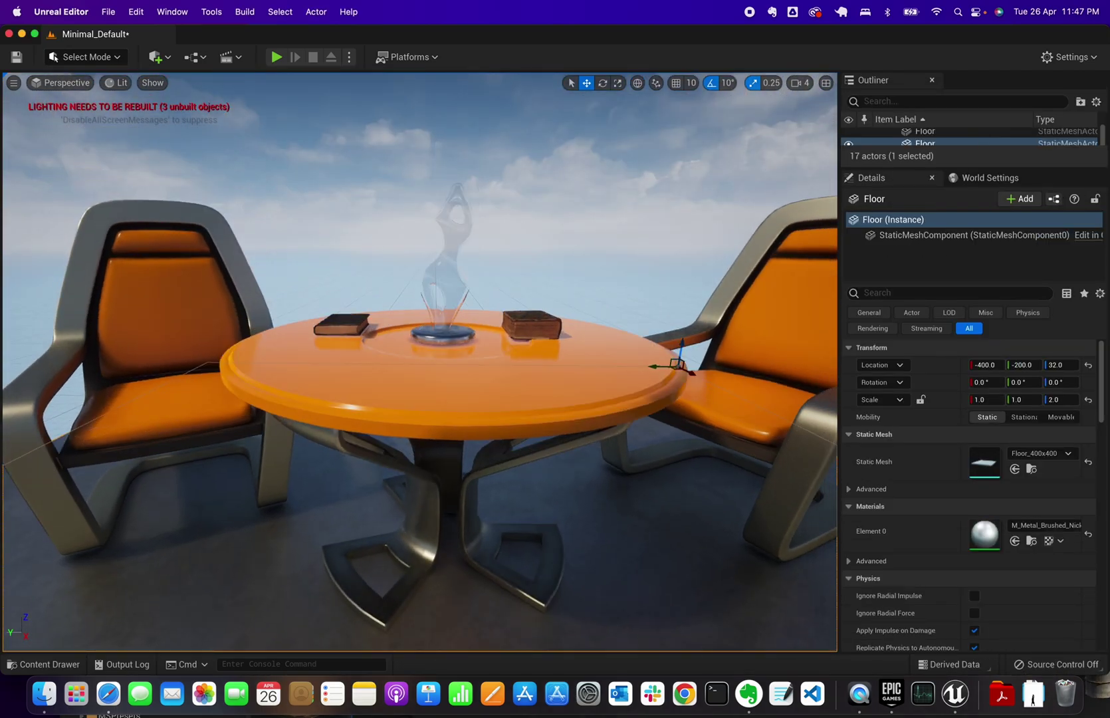
scroll(307, 553, "down", 10)
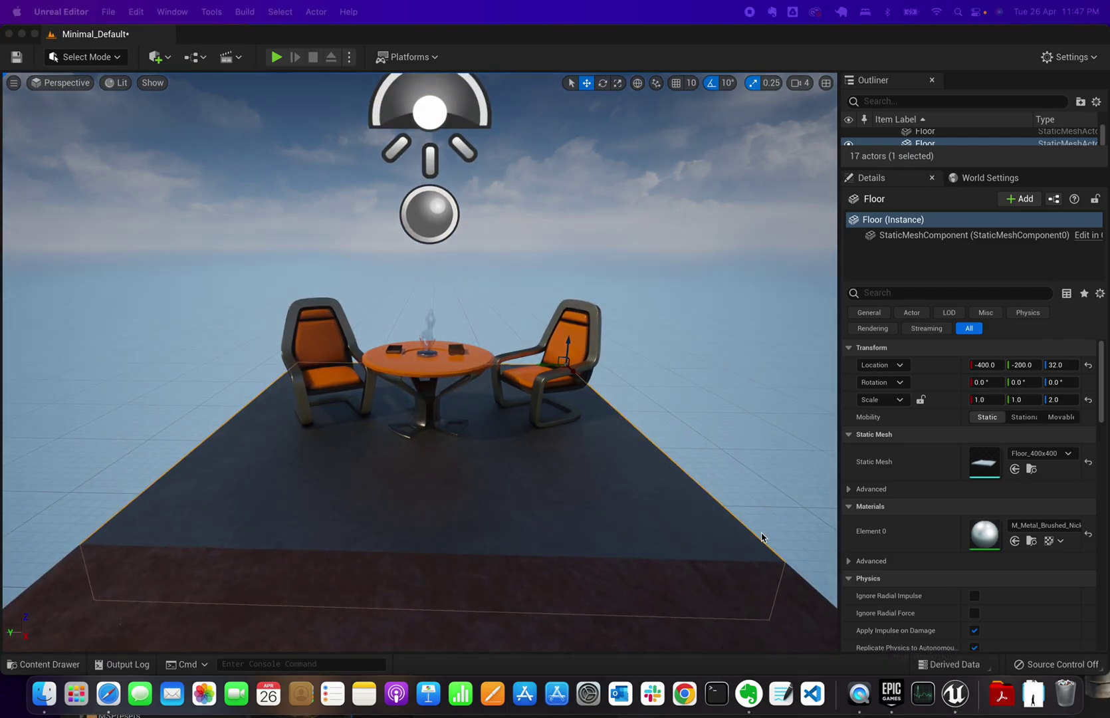
key("ctrl+Up")
left_click(690, 212)
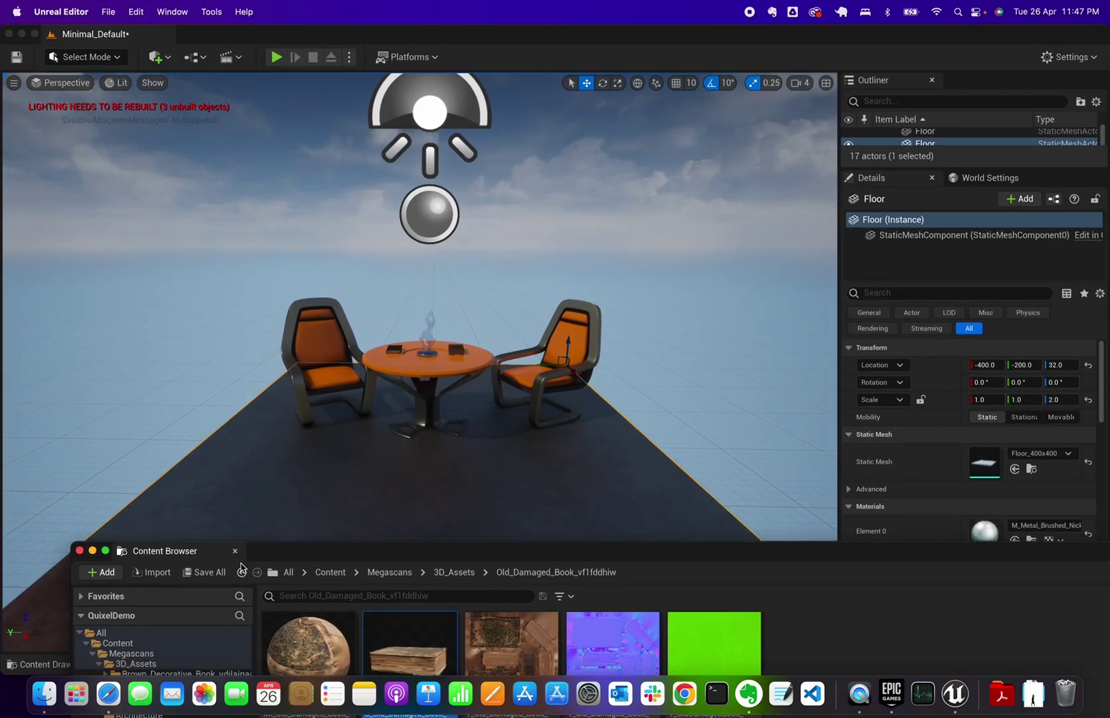
left_click(224, 571)
key("ctrl+Up")
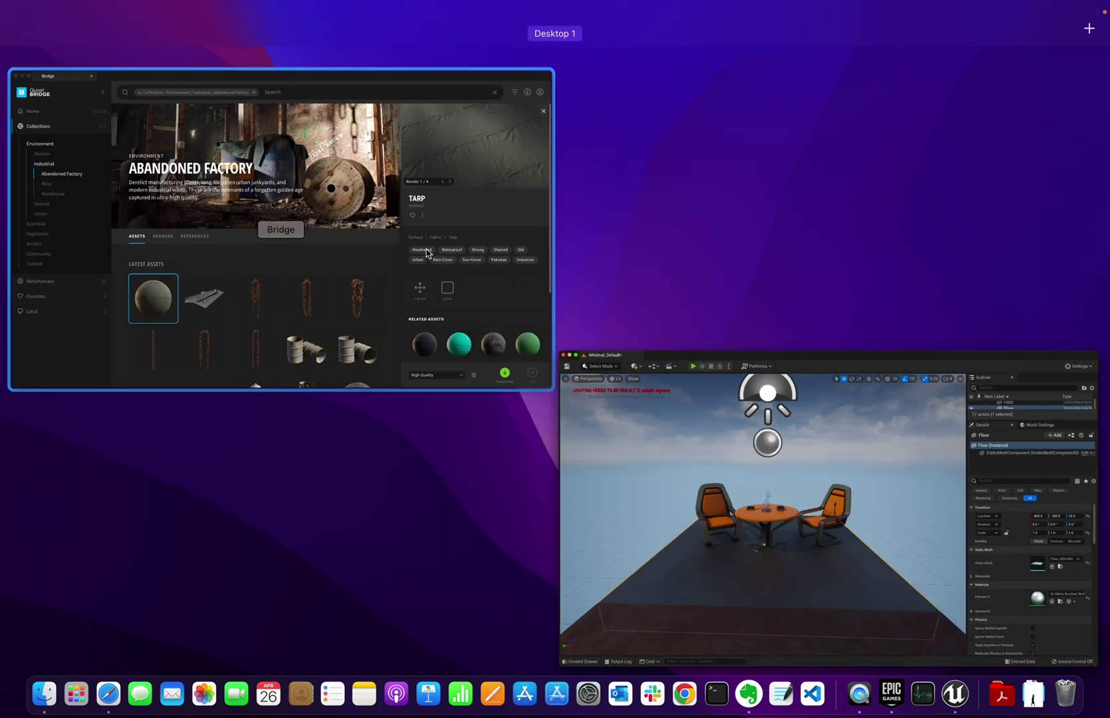
left_click(492, 359)
Drop the Tarp surface into the level, then delete the tarp-covered test sphere.
left_click_drag(701, 556, 279, 517)
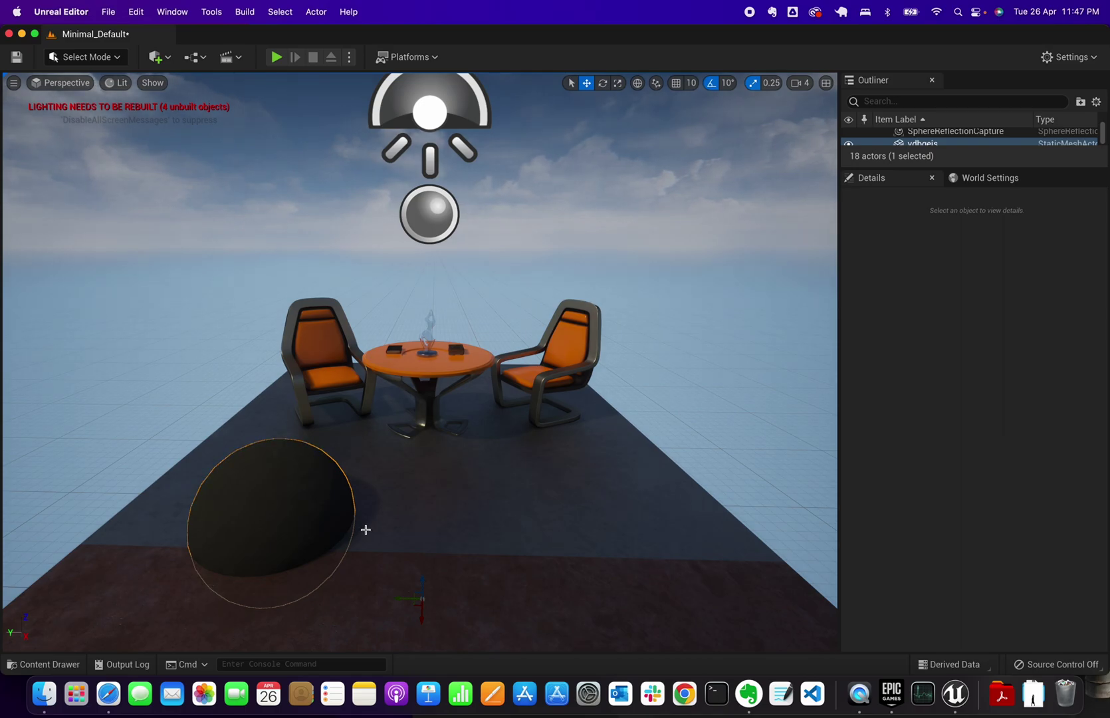
key("Escape")
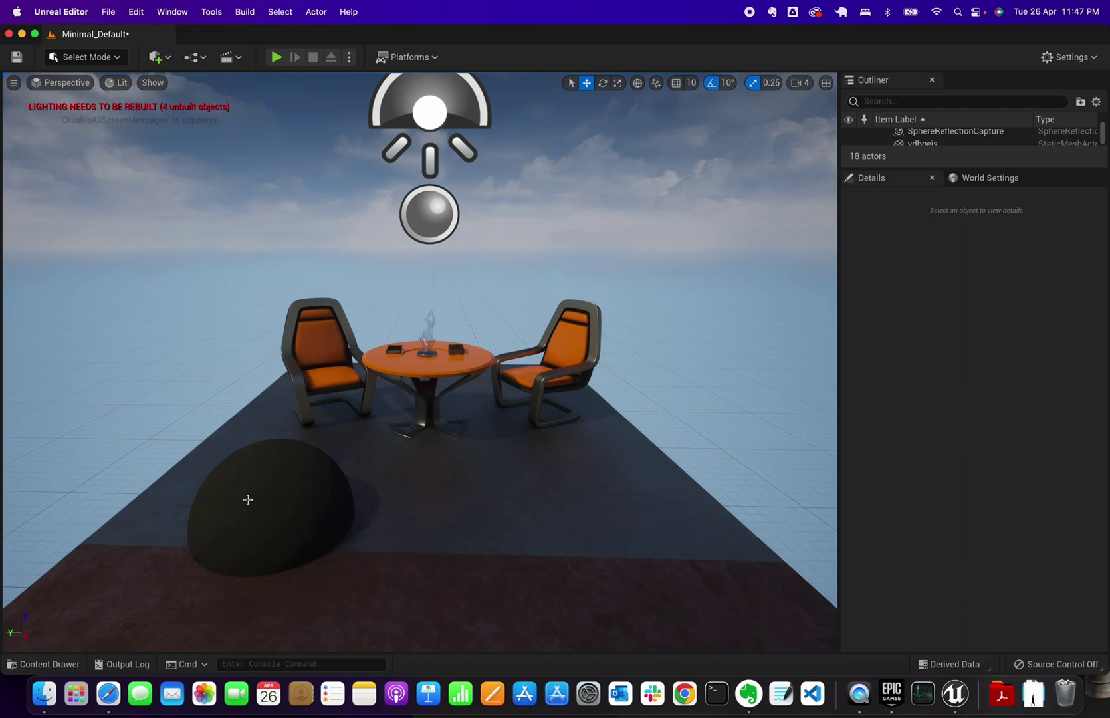
left_click(268, 507)
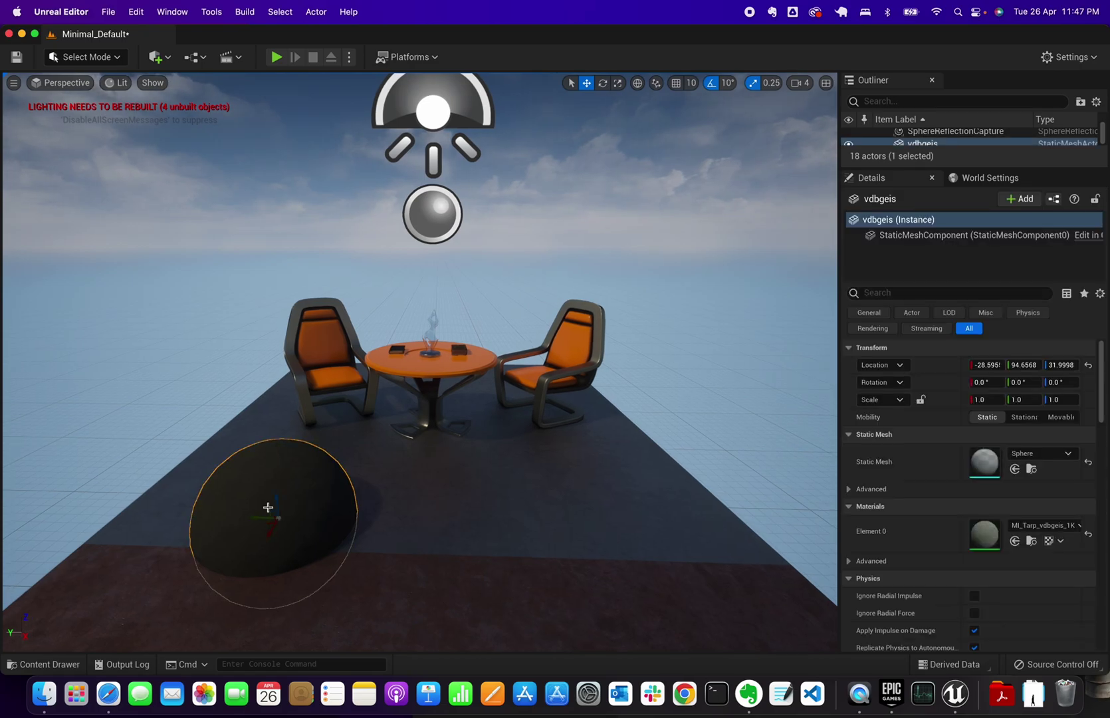
key("Delete")
left_click(36, 664)
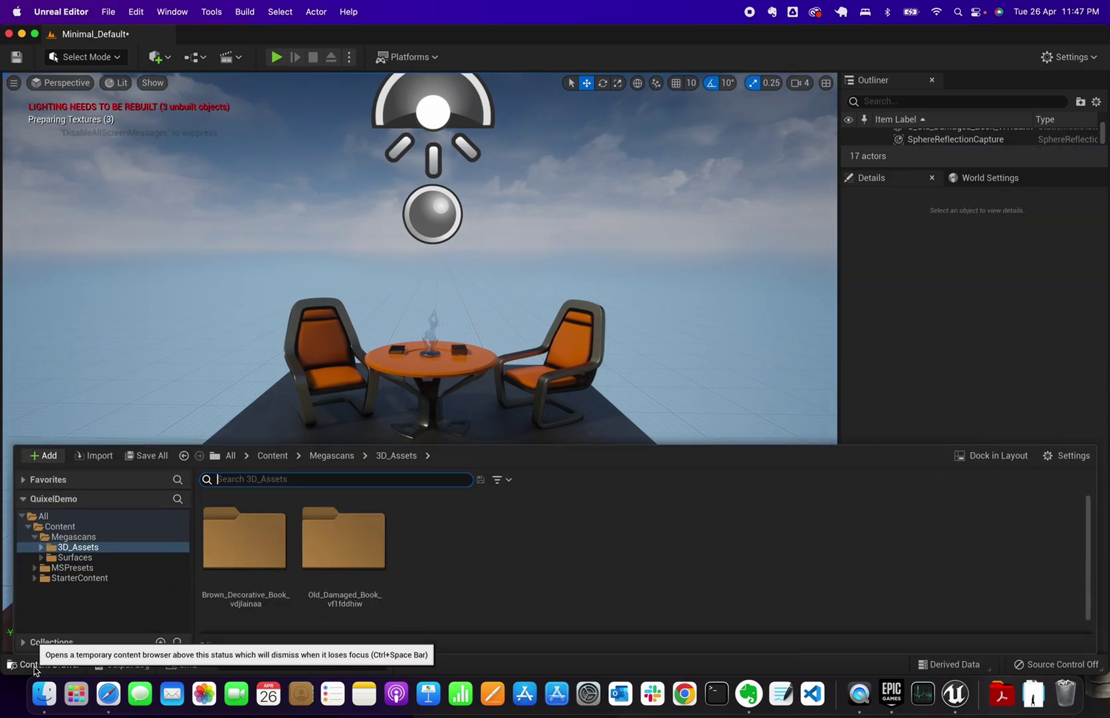
Open the Megascans Surfaces/Tarp_vdbgeis folder and select the floor.
left_click(75, 558)
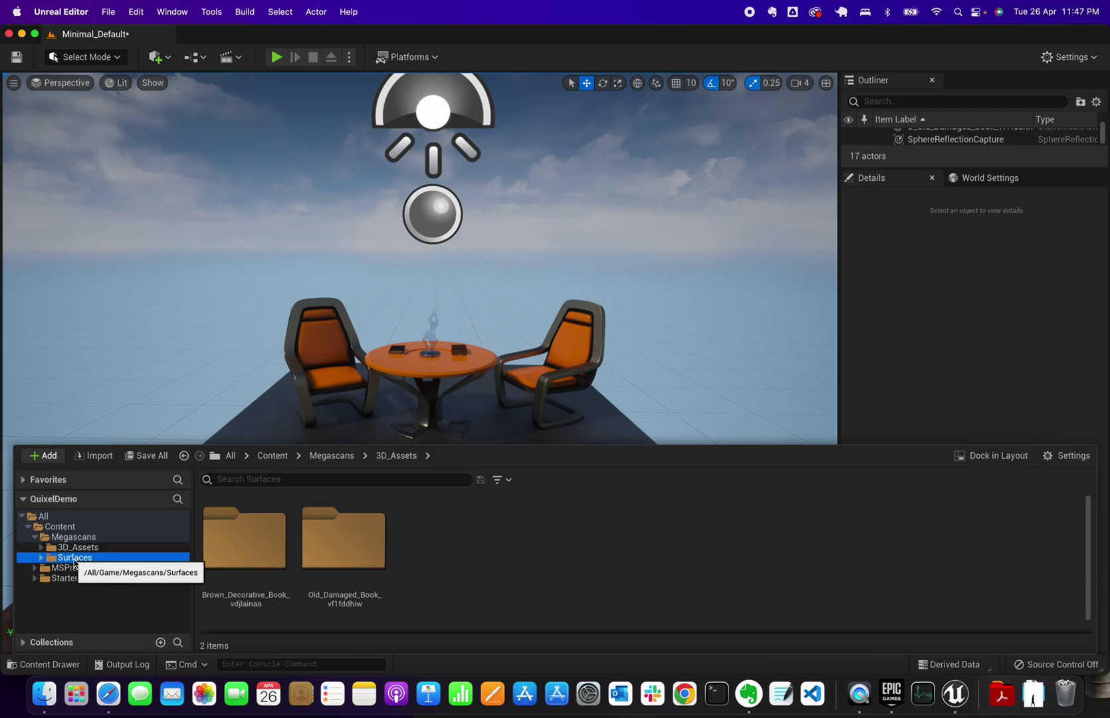
left_click(41, 558)
left_click(123, 568)
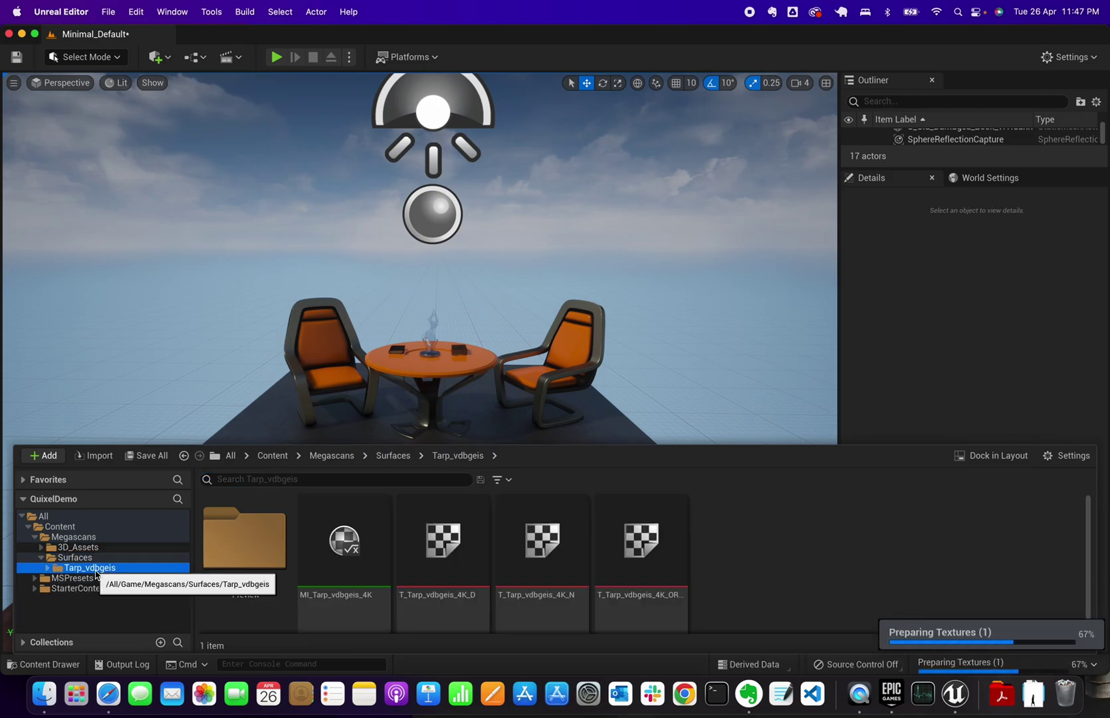
right_click_drag(491, 421, 490, 424)
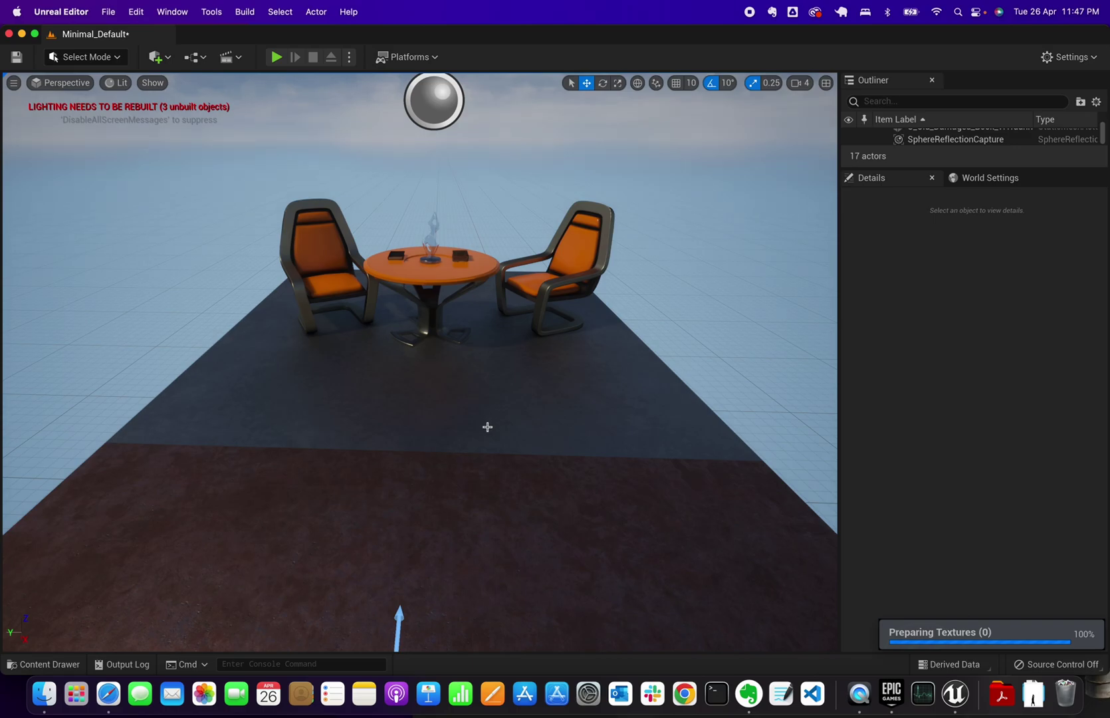
left_click(287, 573)
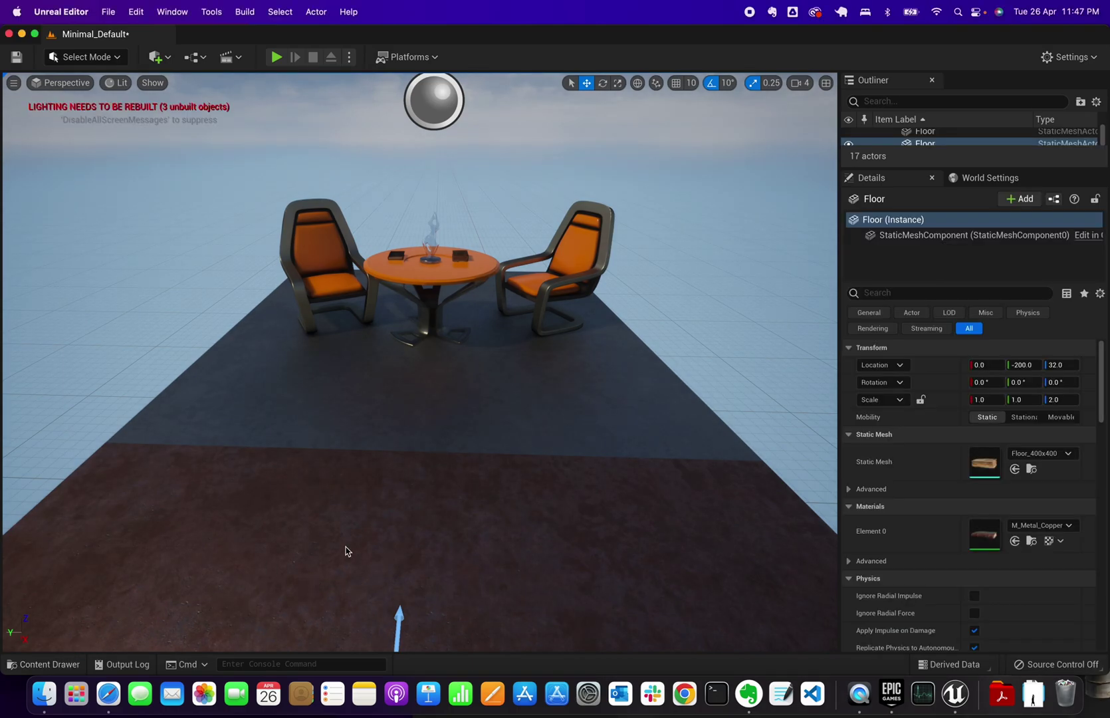
left_click(47, 664)
Drag MI_Tarp_vdbgeis_4K onto the floor to replace the copper material.
left_click_drag(354, 544, 382, 397)
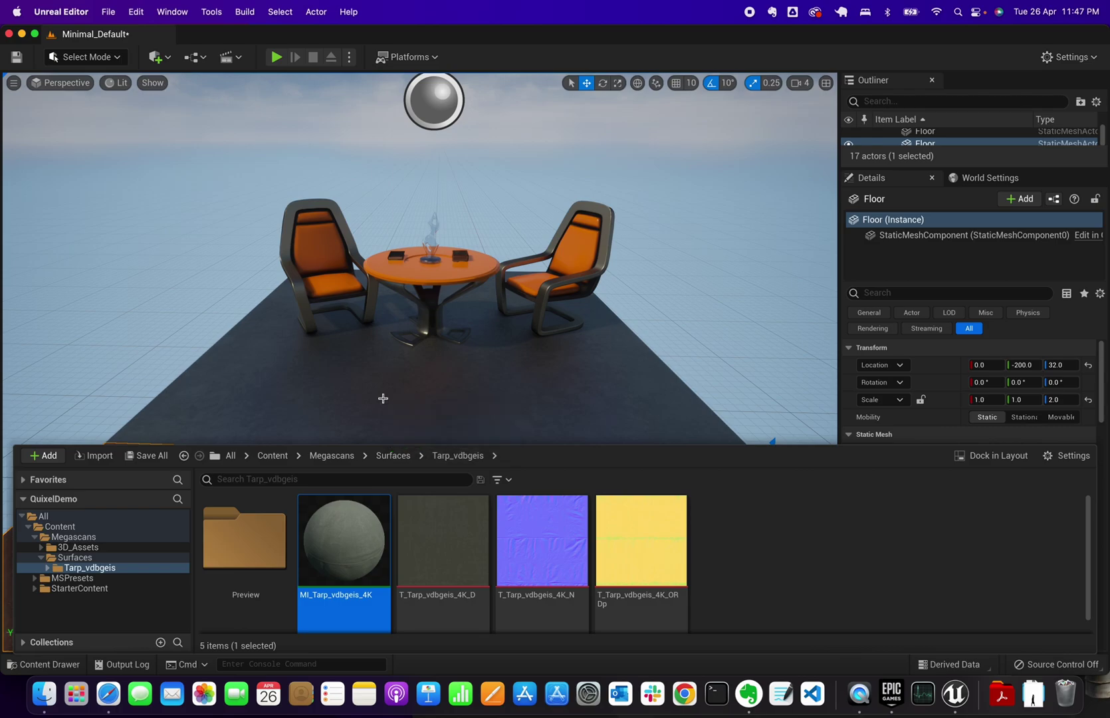
scroll(382, 398, "down", 5)
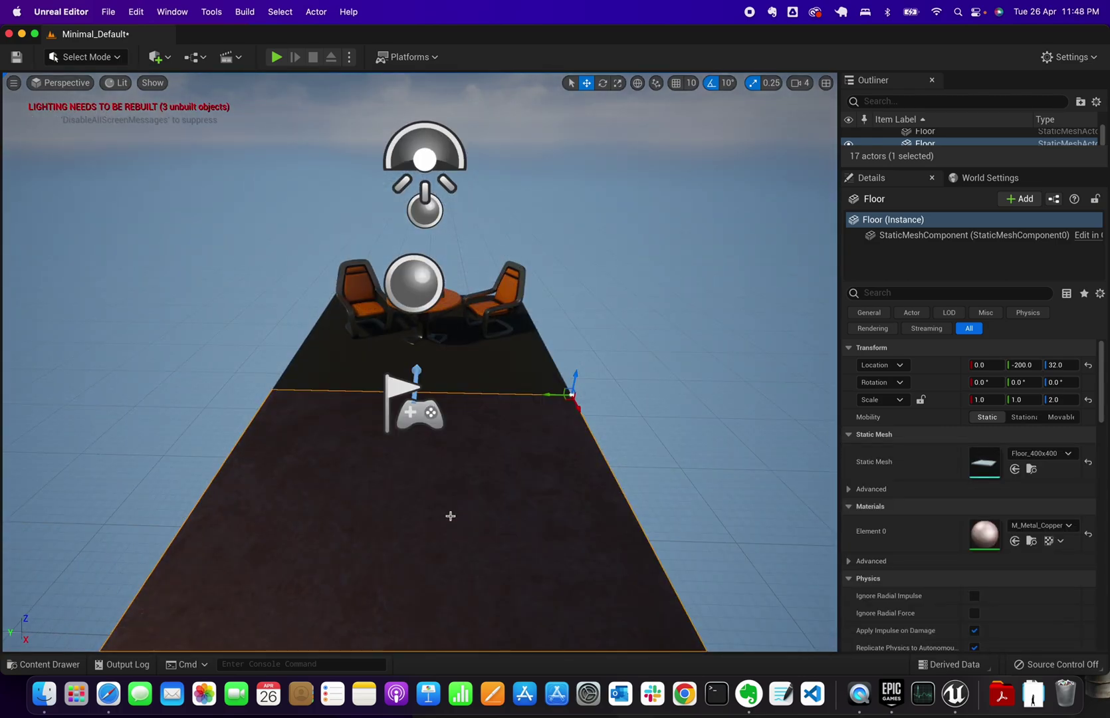
left_click(13, 662)
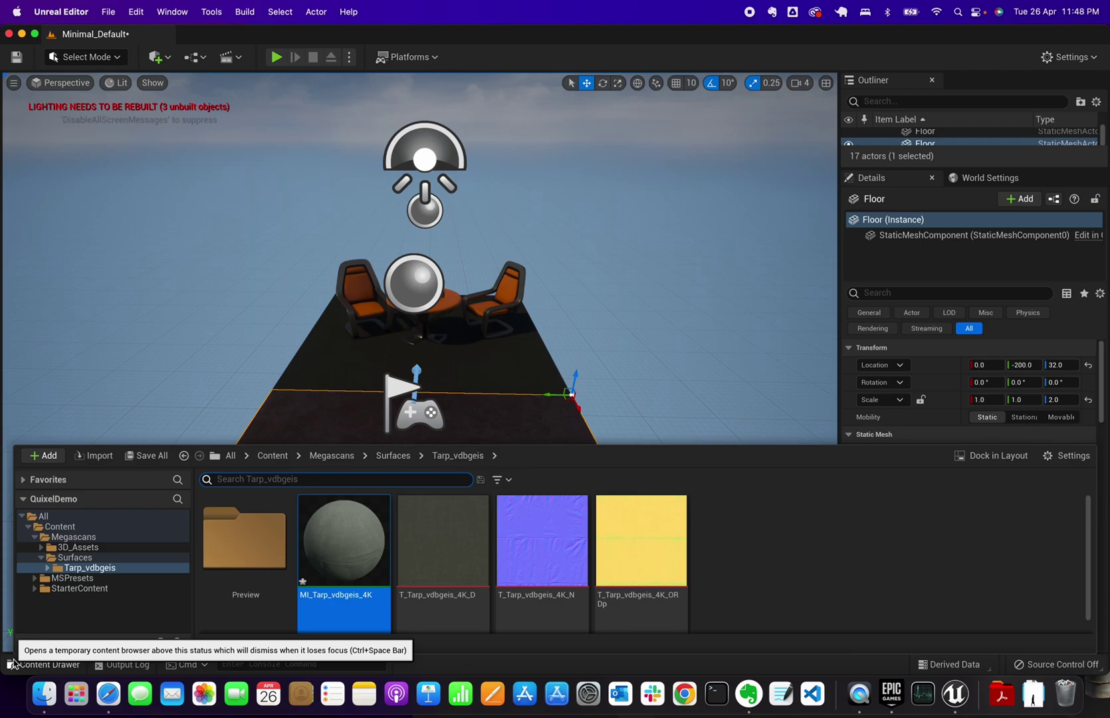
left_click_drag(344, 535, 364, 414)
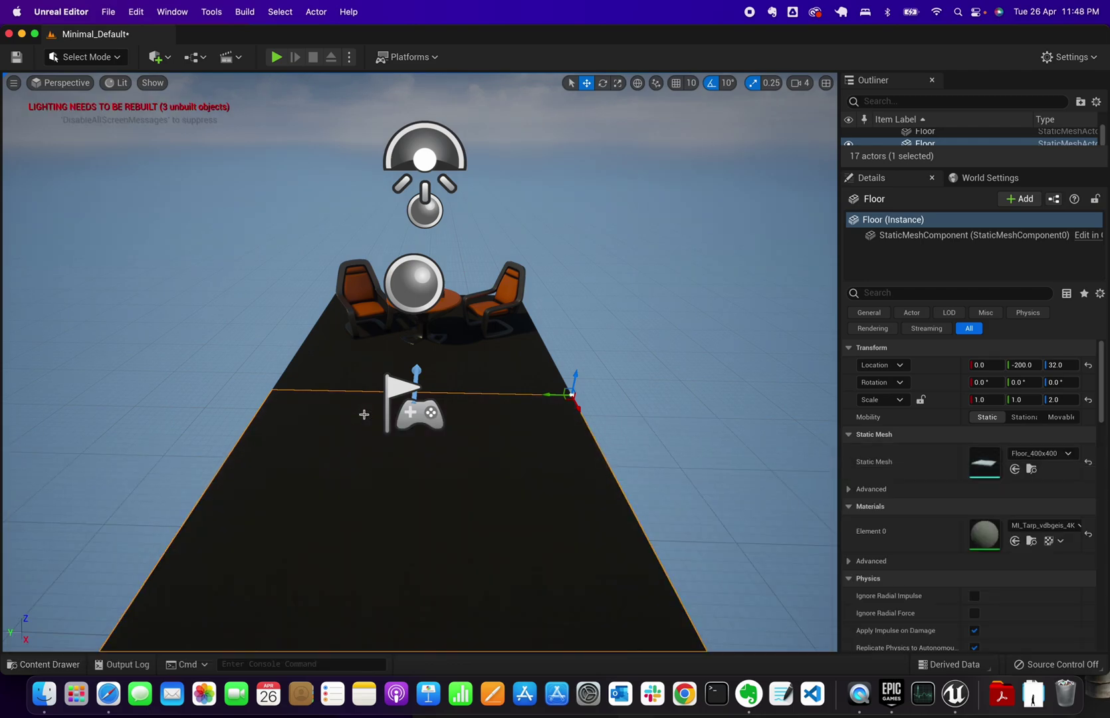
left_click_drag(483, 496, 360, 577)
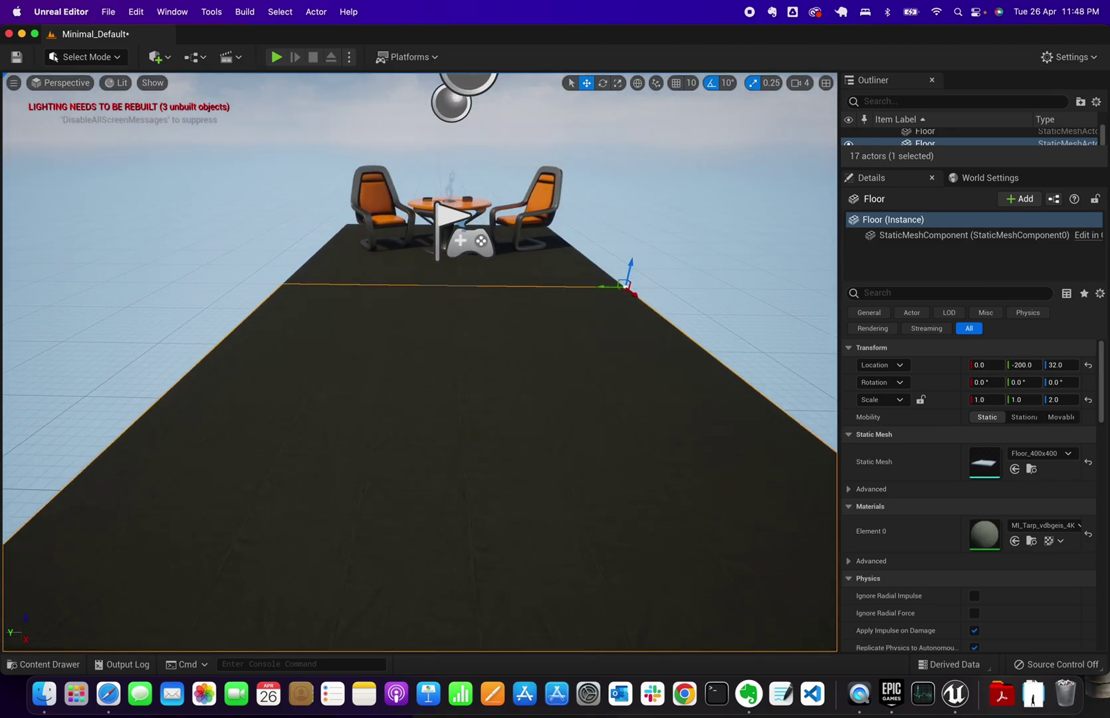
left_click(55, 661)
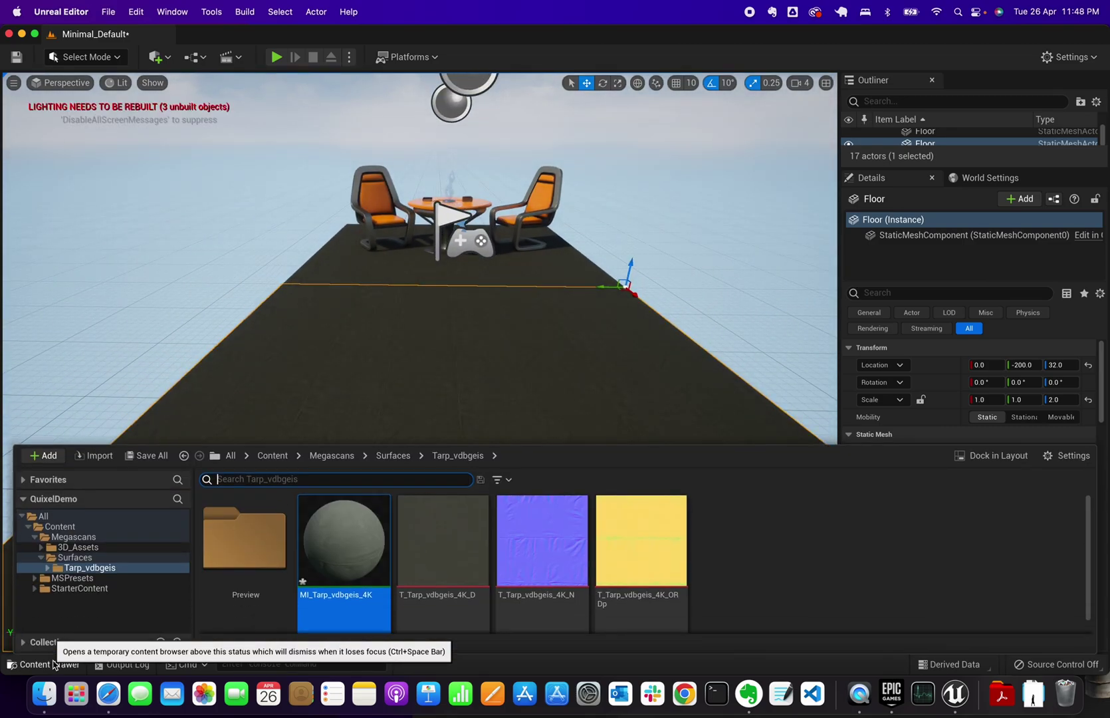
left_click_drag(357, 546, 355, 549)
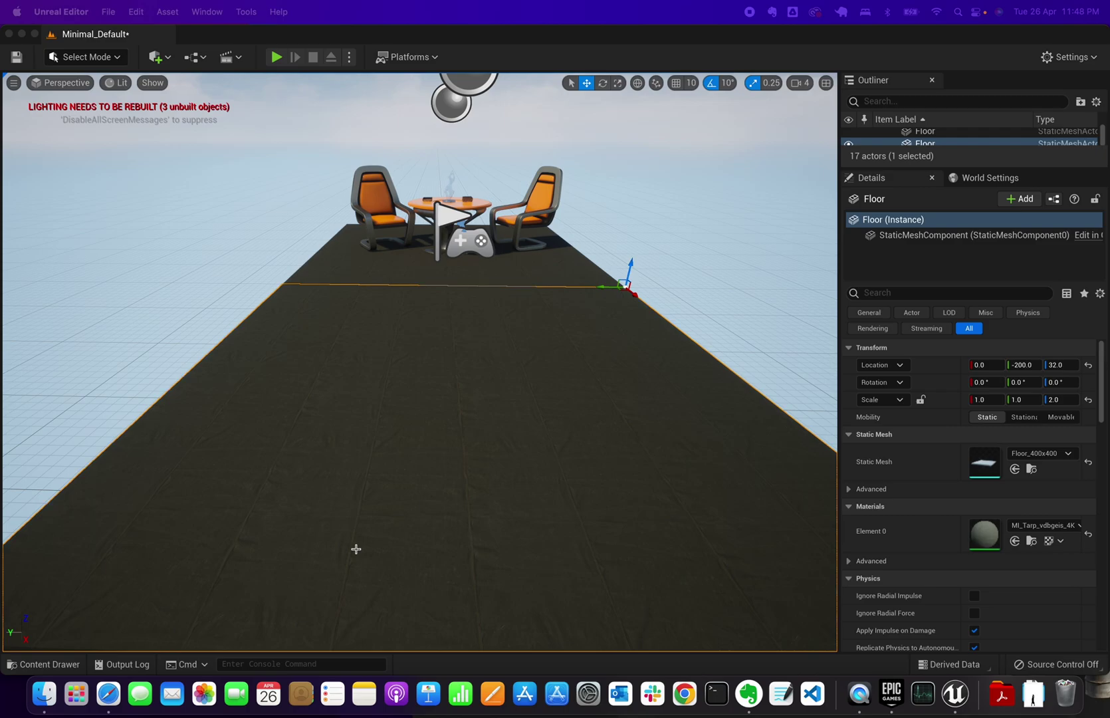
left_click_drag(686, 349, 116, 225)
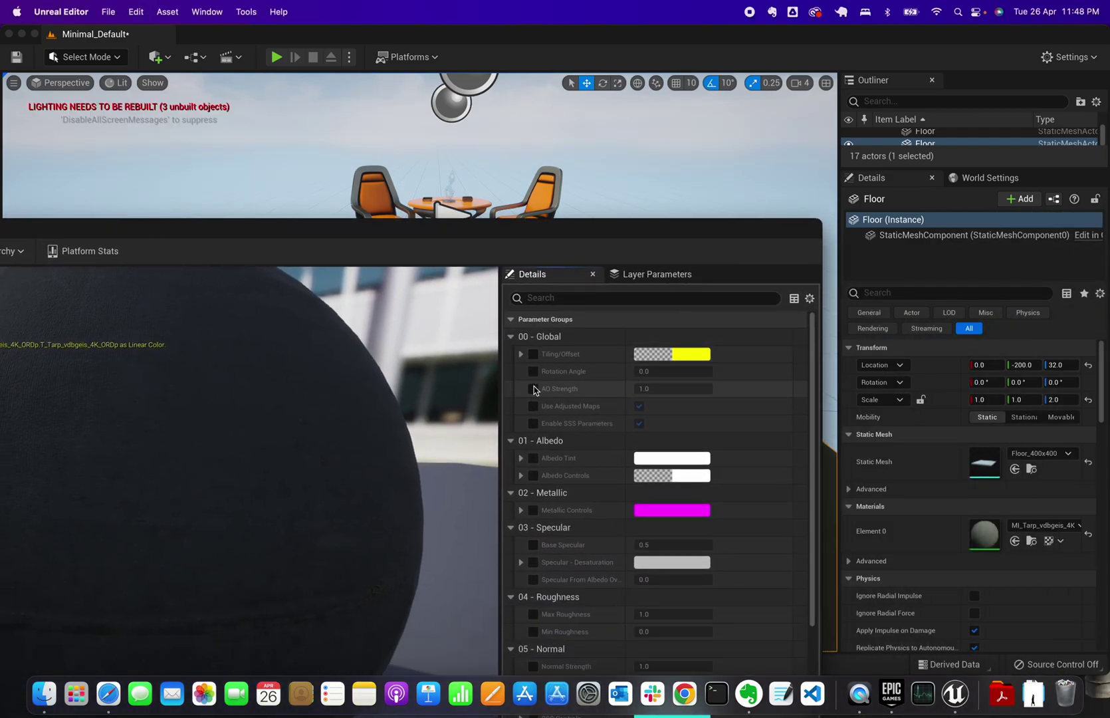
left_click_drag(559, 236, 218, 314)
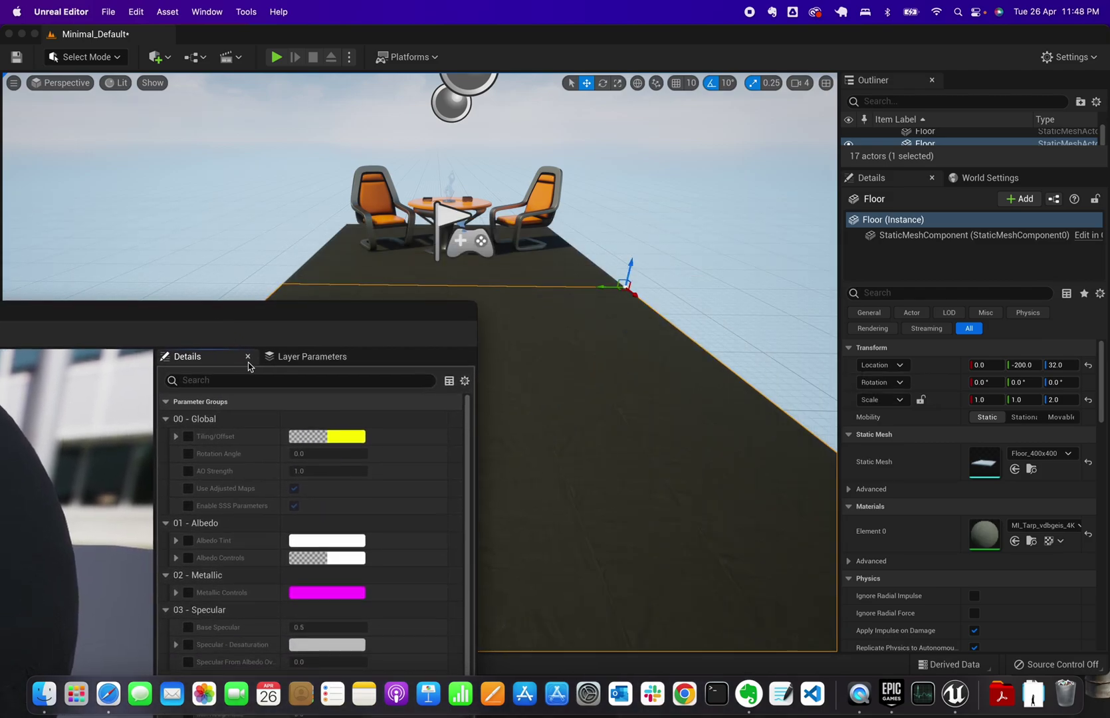
left_click(188, 436)
left_click(188, 454)
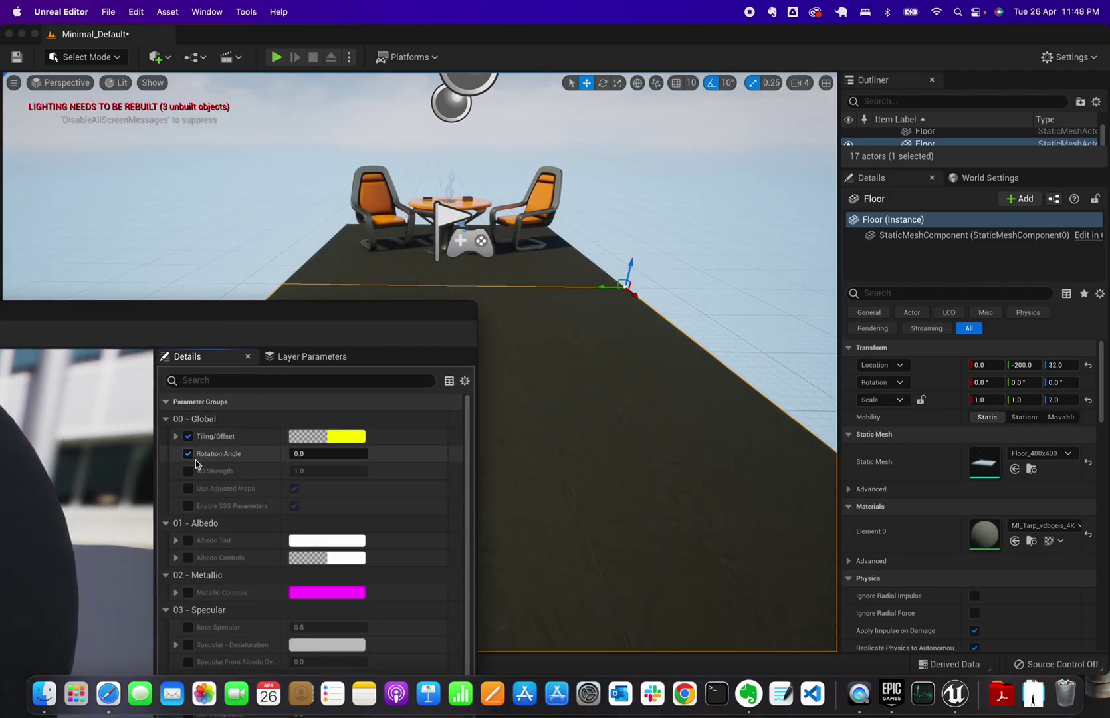
left_click_drag(313, 457, 322, 458)
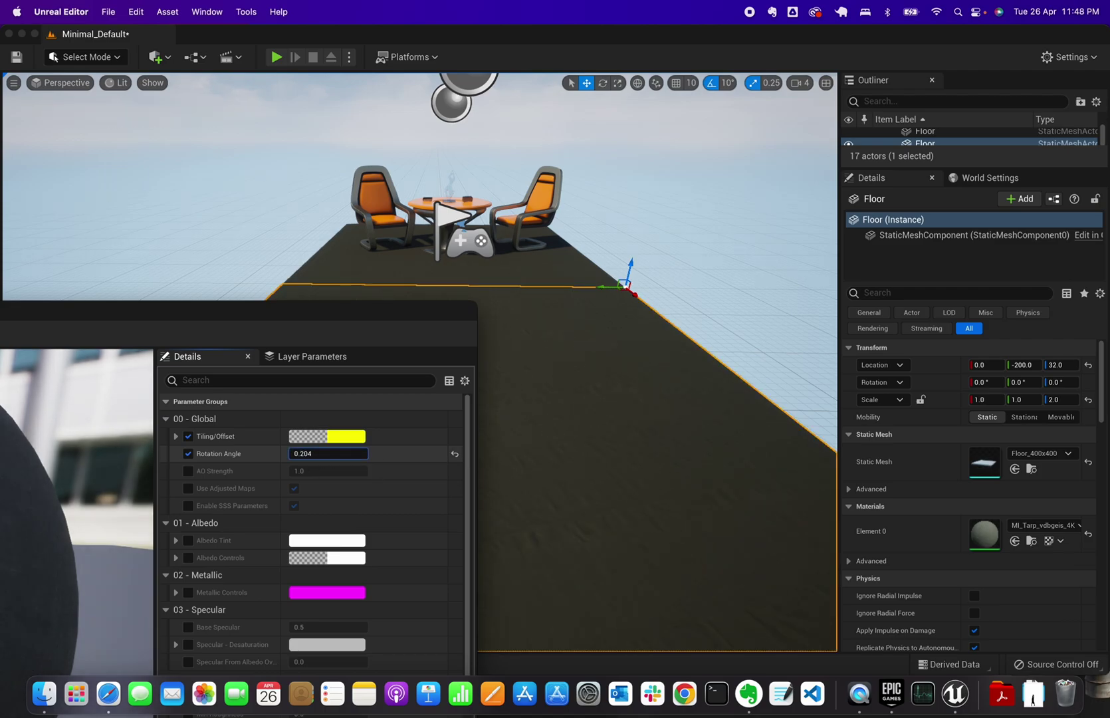
left_click(188, 471)
left_click_drag(314, 471, 309, 470)
left_click(188, 488)
left_click(188, 505)
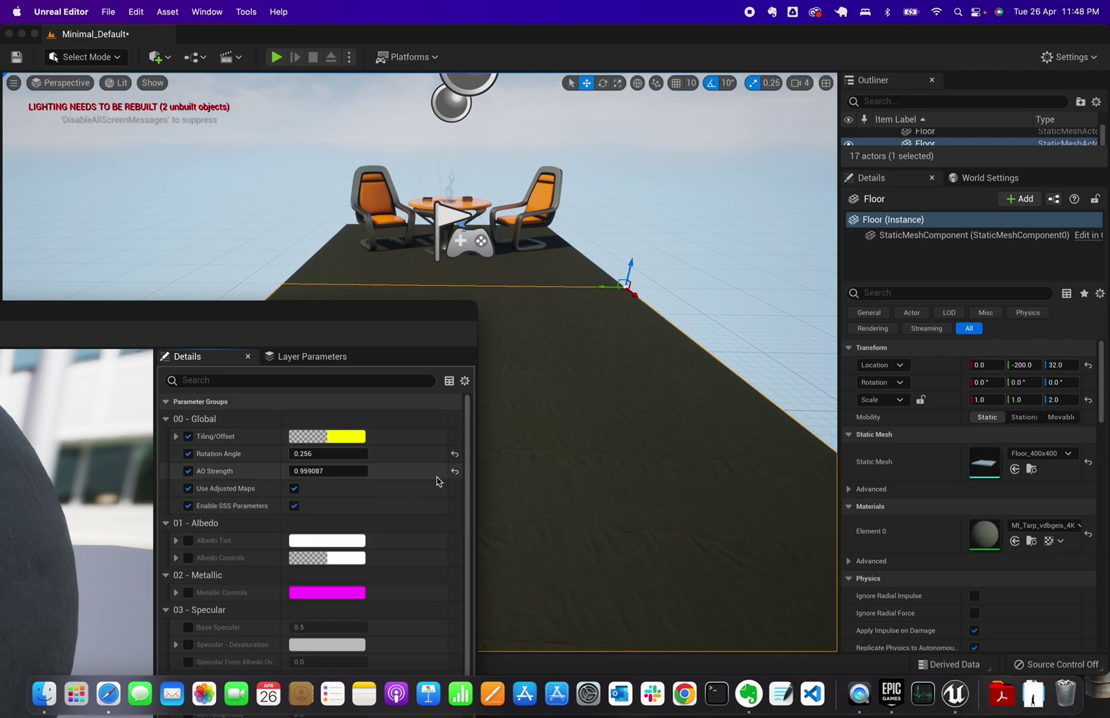
left_click(455, 471)
left_click(455, 453)
left_click(188, 505)
left_click(188, 488)
left_click(188, 471)
left_click(188, 454)
left_click(188, 436)
double_click(173, 312)
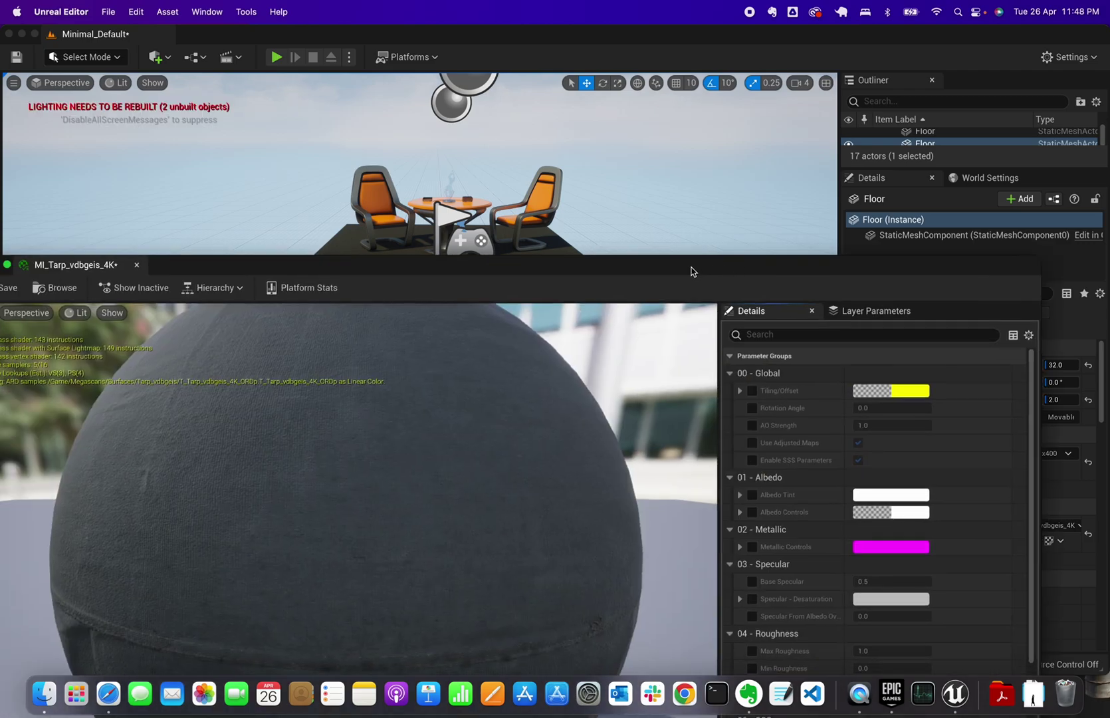
left_click(710, 263)
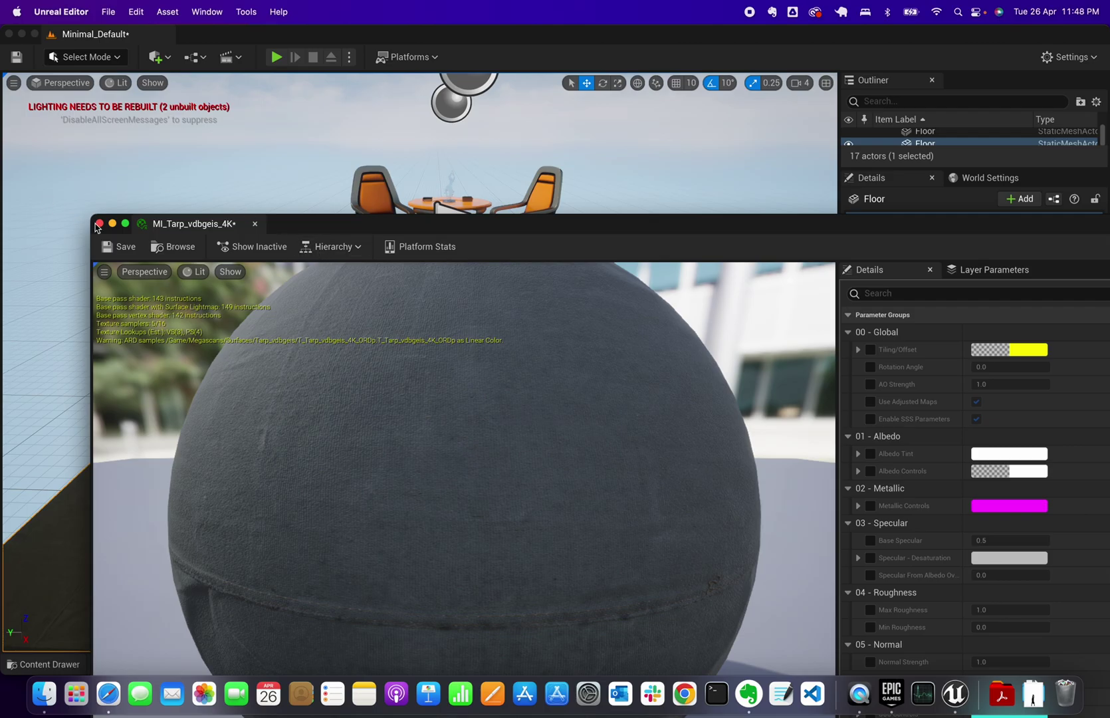
left_click(98, 224)
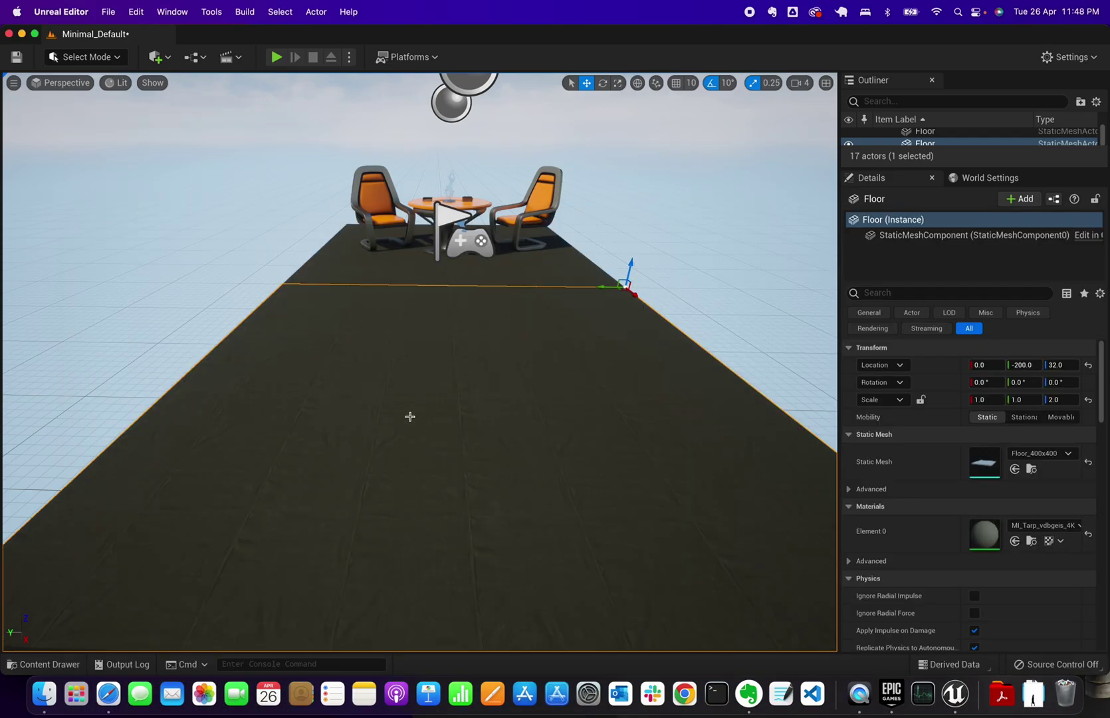
Drag the Rusty Metal Barrel from Bridge onto the tarp floor in the level.
key("ctrl+Up")
left_click(286, 223)
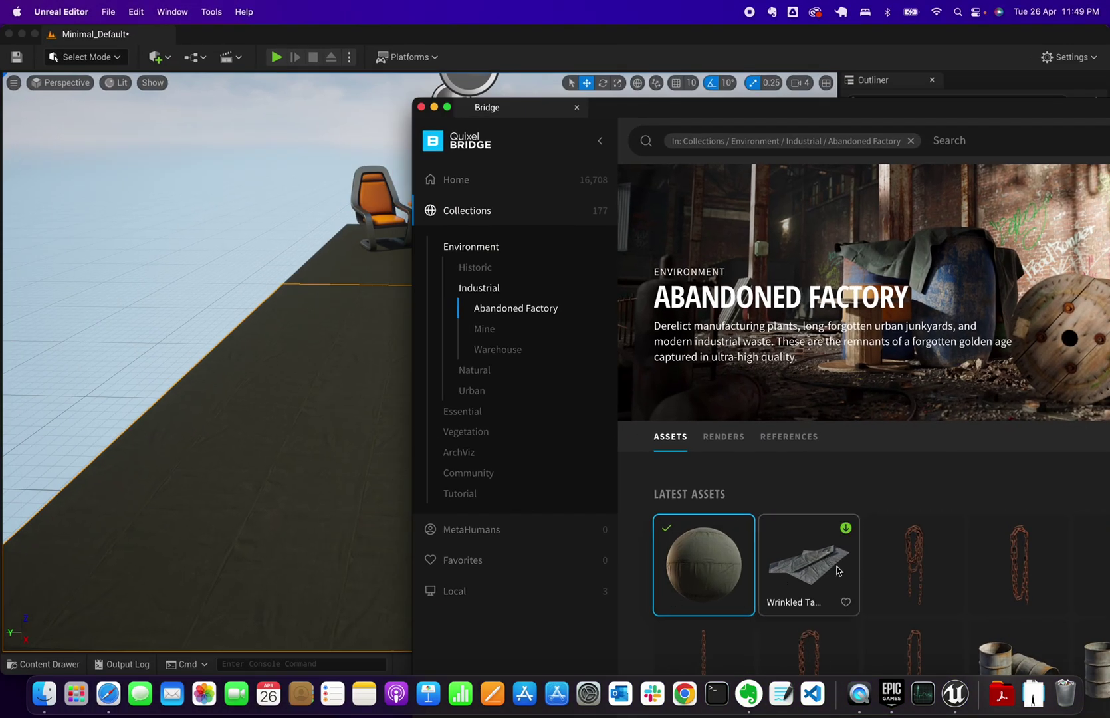
left_click_drag(893, 103, 798, 30)
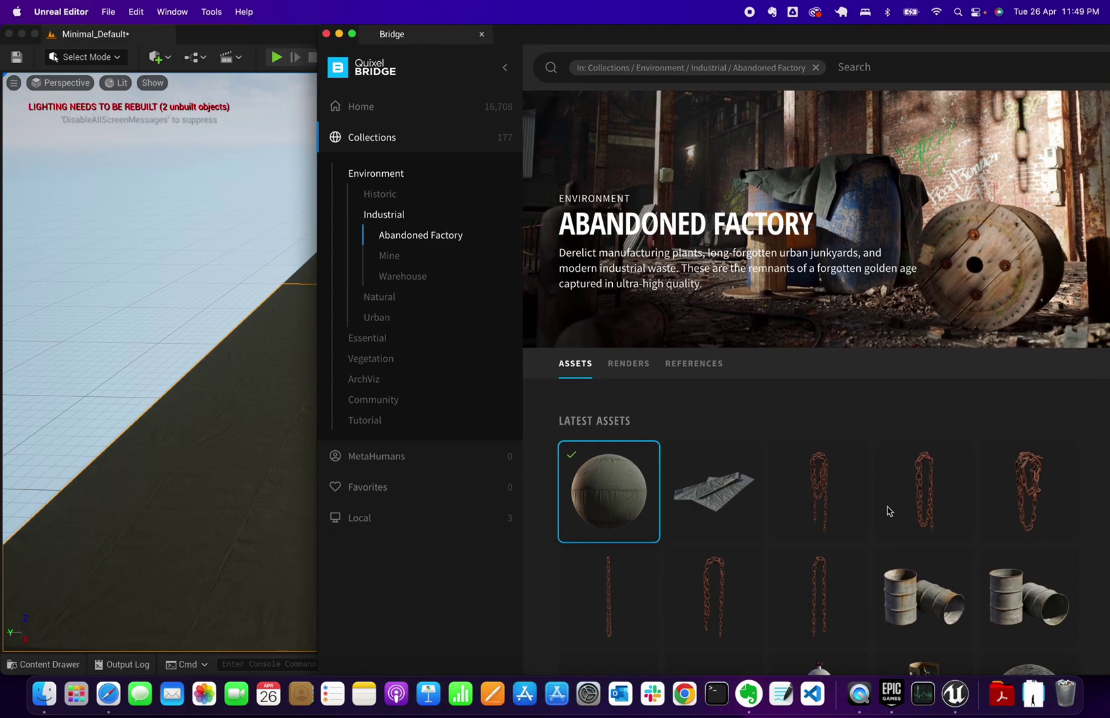
left_click_drag(920, 592, 322, 431)
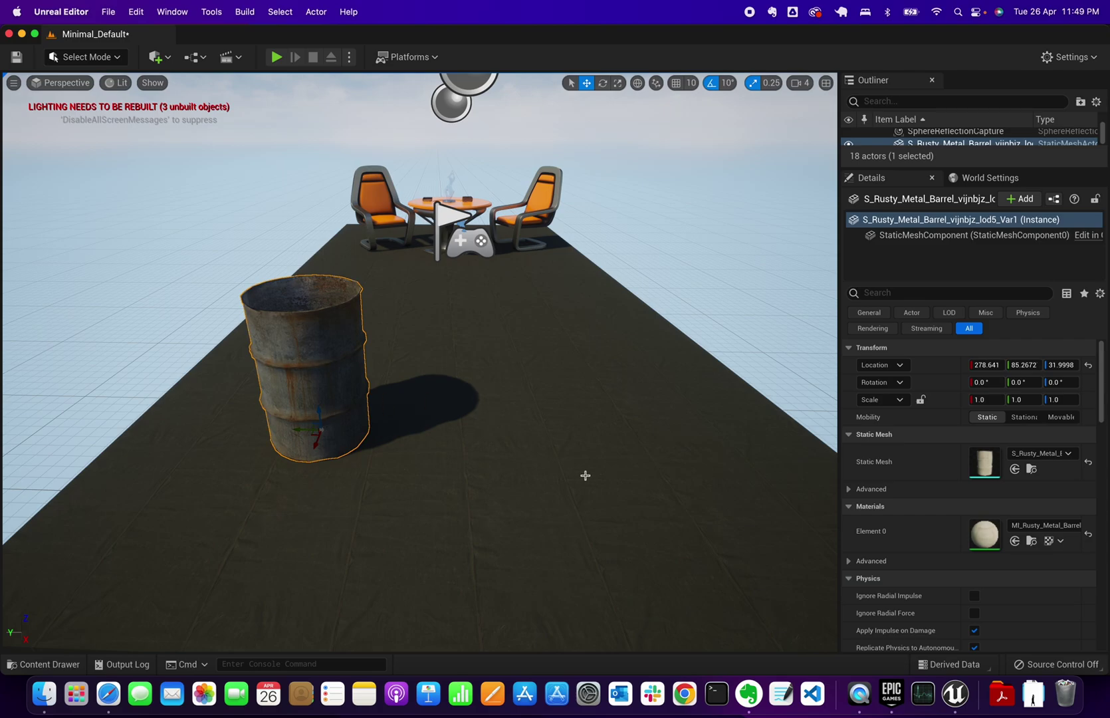
Keep High Quality for the Rusty Metal Barrel download and return to the Unreal level.
key("ctrl+Up")
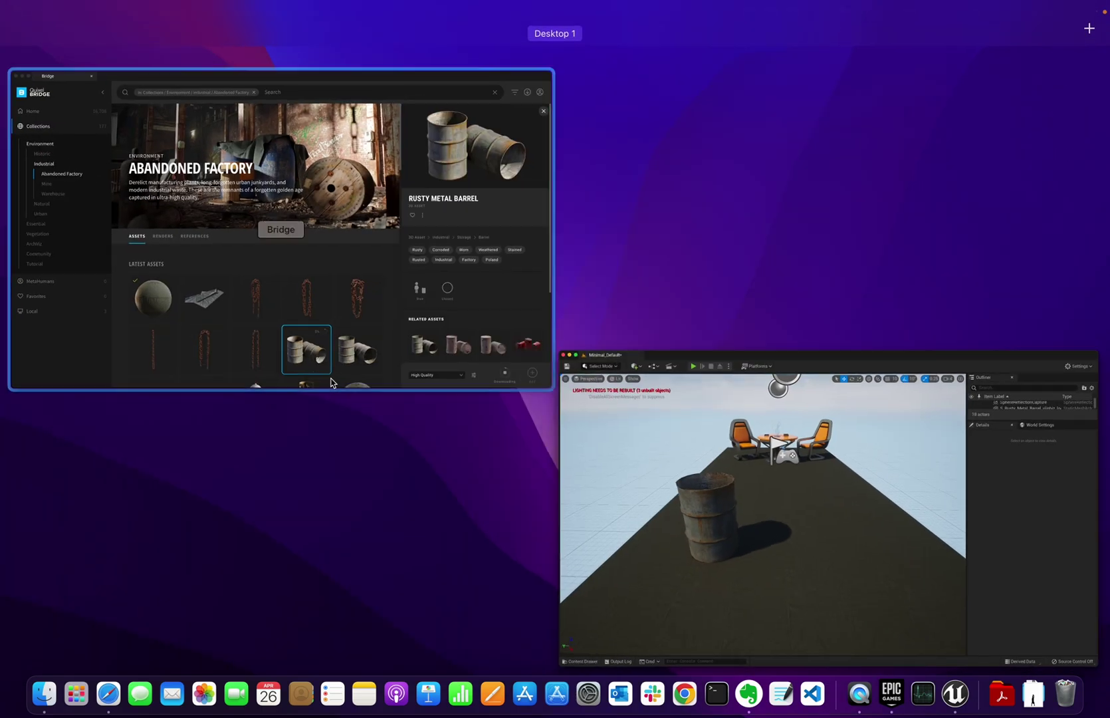
left_click(371, 264)
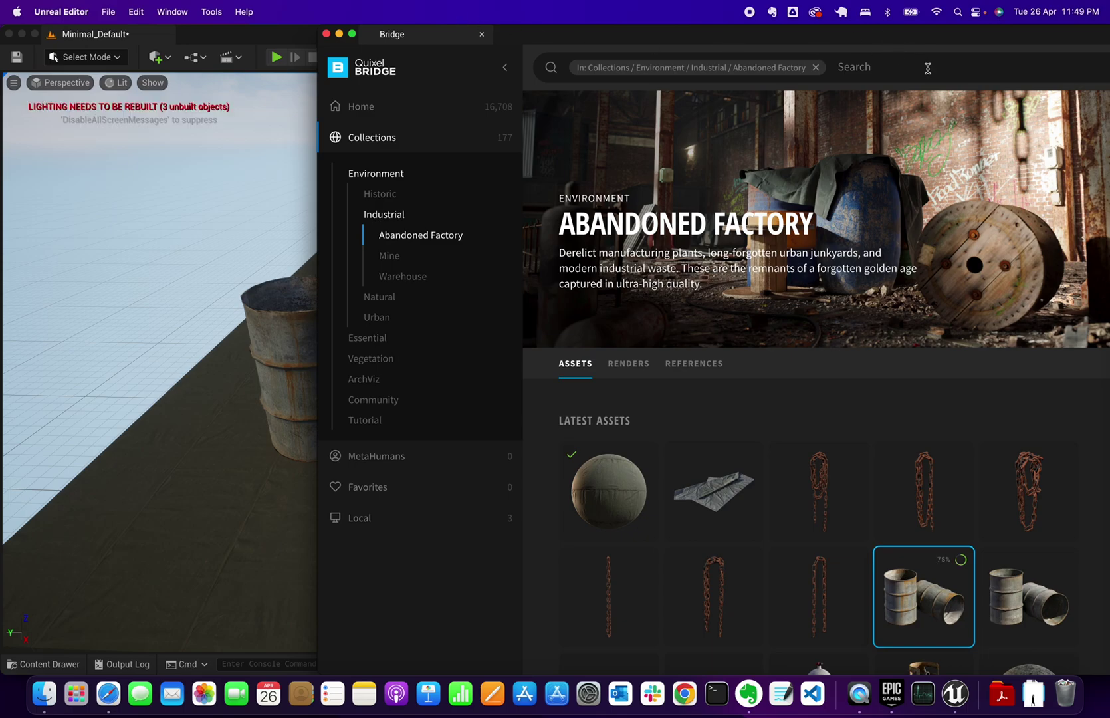
left_click_drag(543, 37, 236, 37)
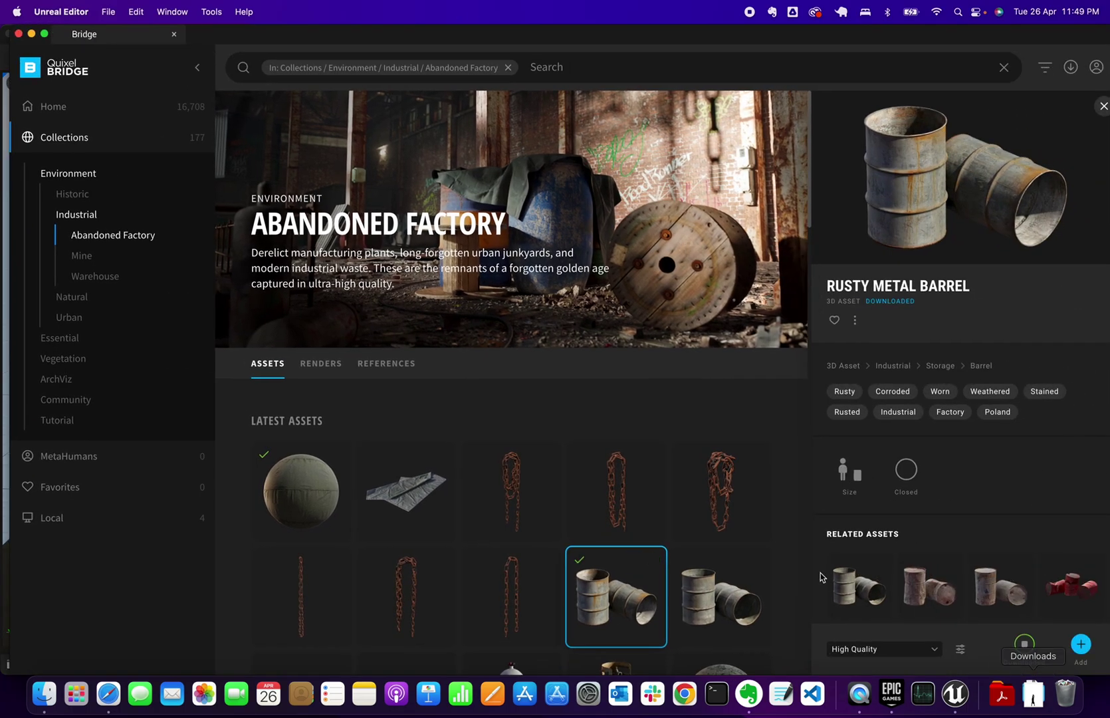
left_click(921, 650)
left_click(921, 651)
left_click(921, 651)
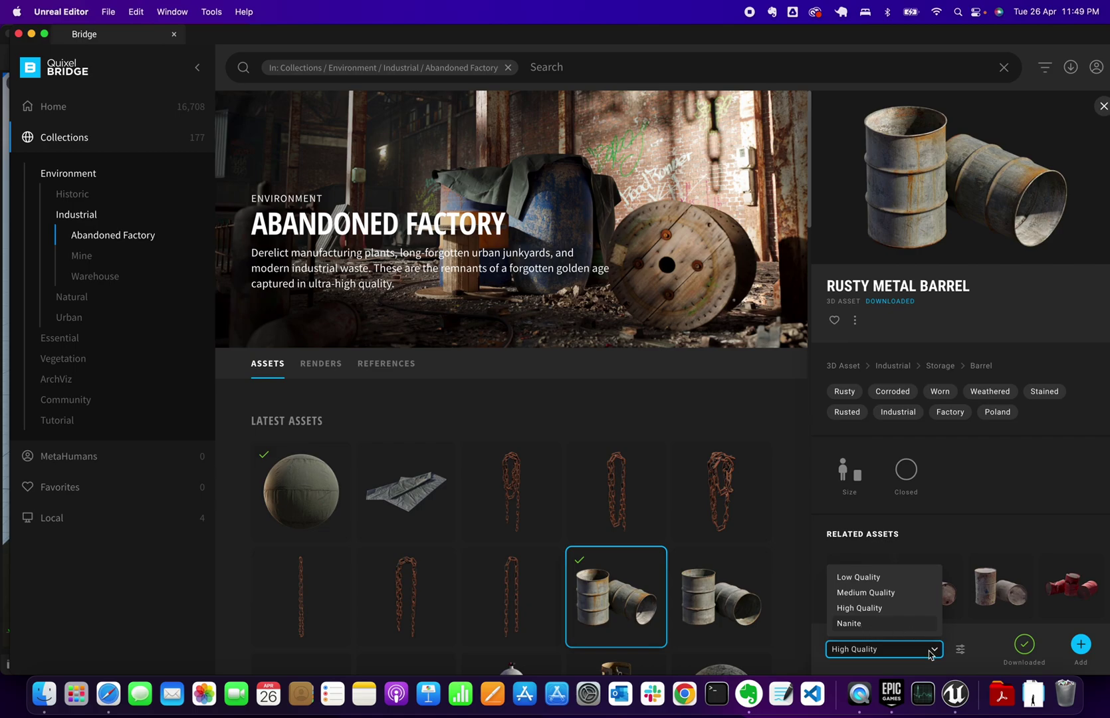
left_click(882, 609)
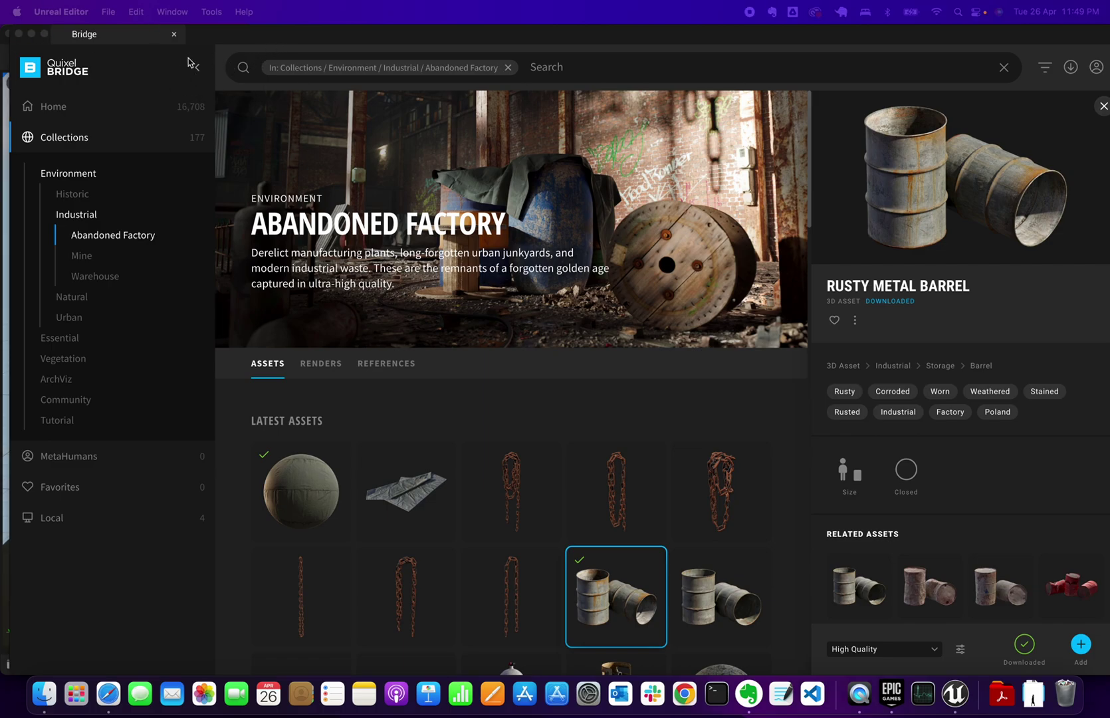
left_click(263, 295)
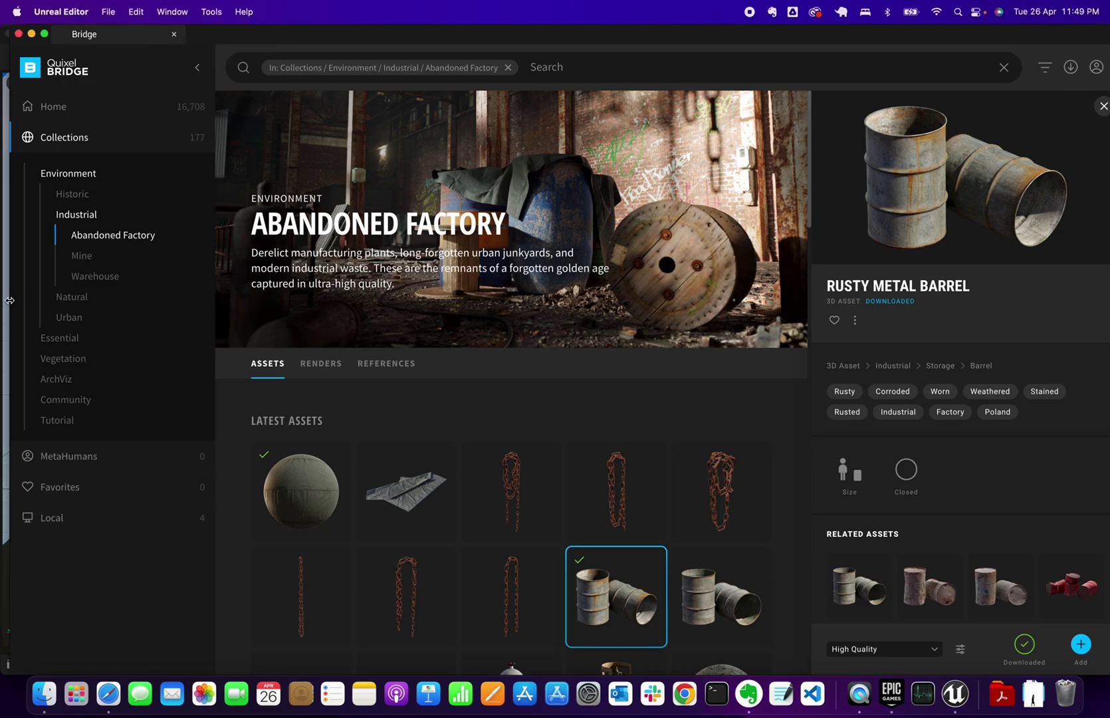
key("ctrl+Up")
left_click(598, 319)
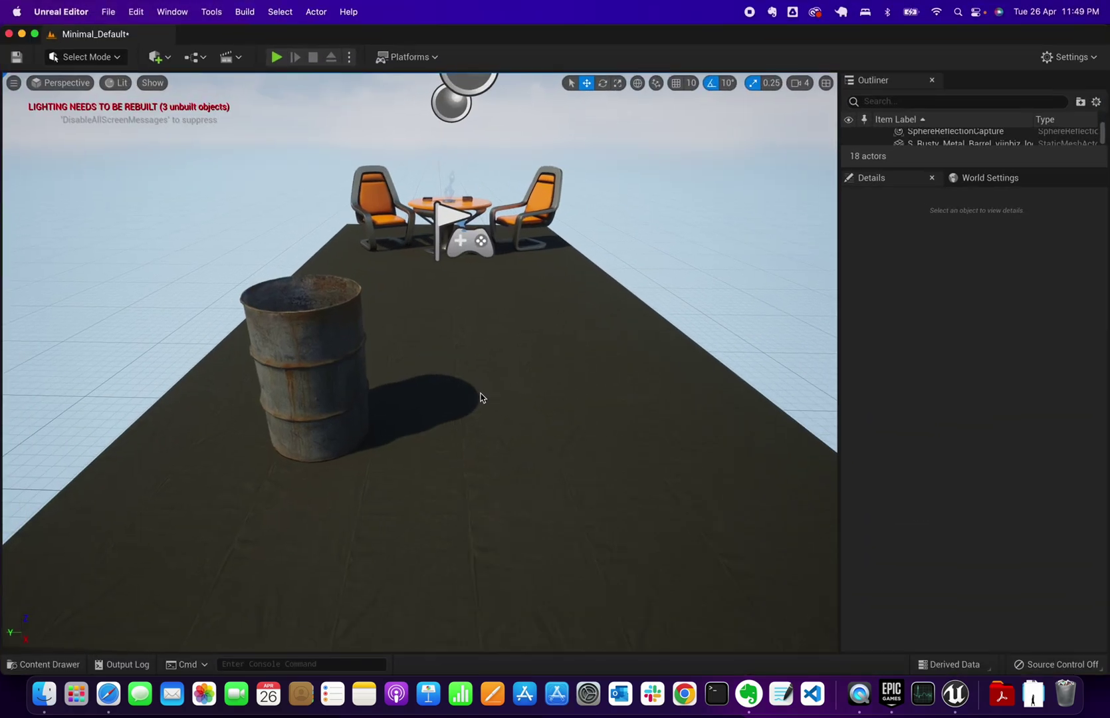